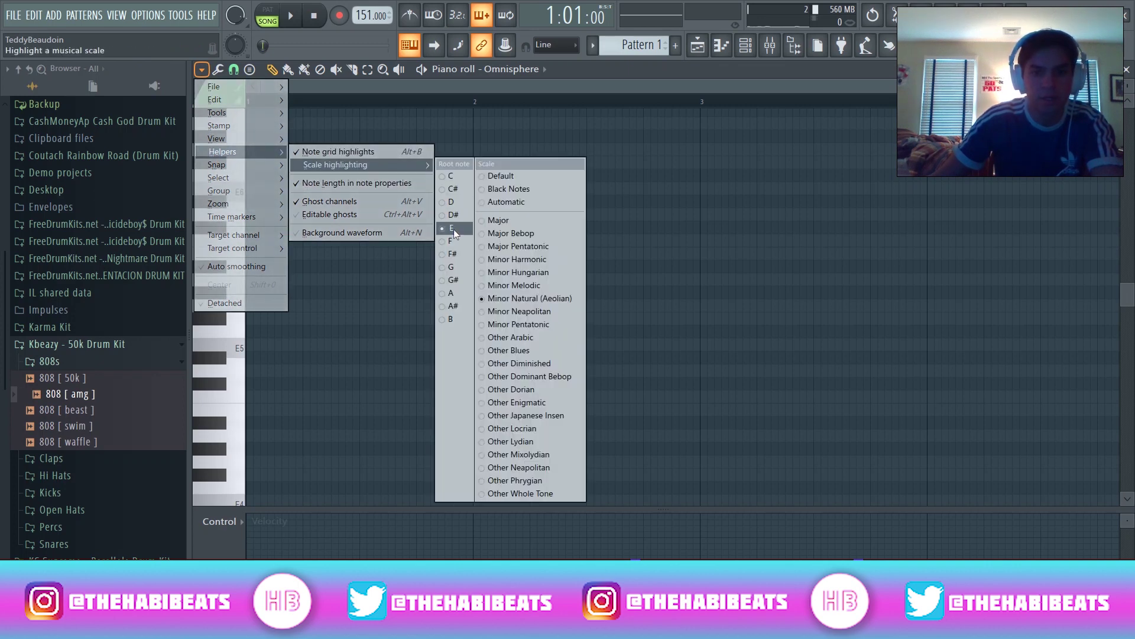
Place E5, A5 and C6 notes at the start of bar 1 as the first chord and play it back.
{"action": "left_click", "coordinate": [671, 173]}
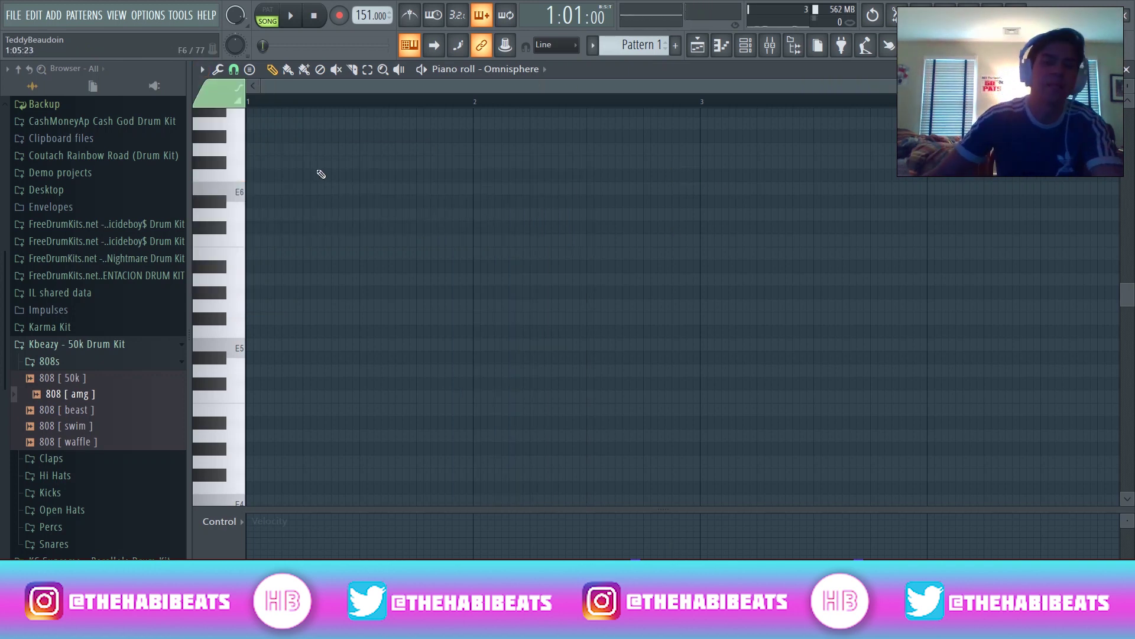
{"action": "scroll", "coordinate": [552, 223], "scroll_direction": "up", "scroll_amount": 2}
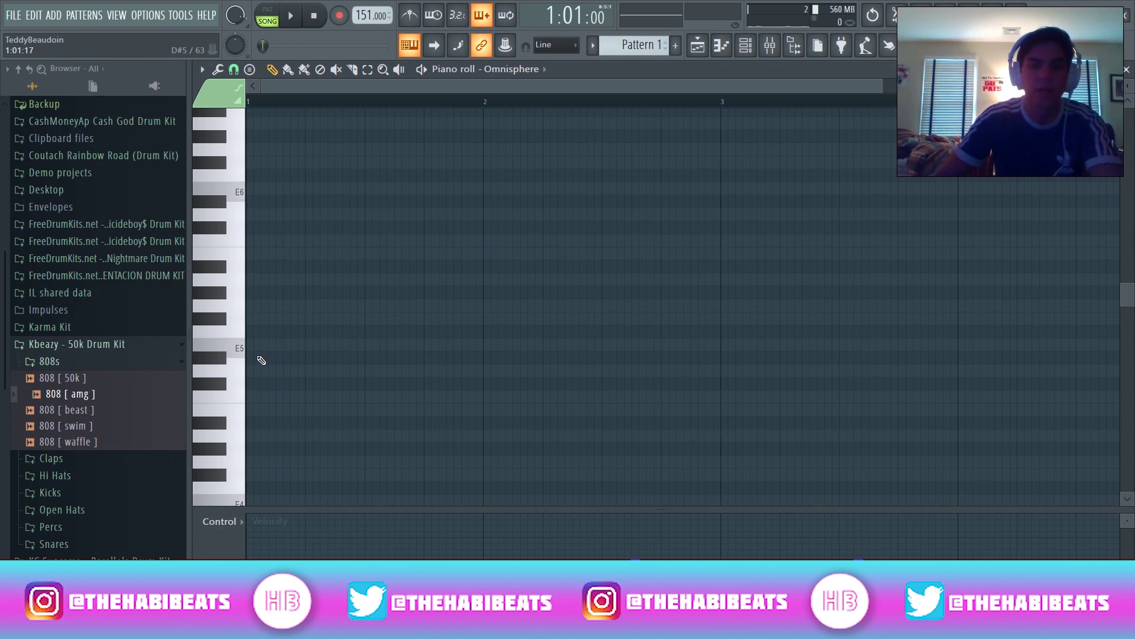
{"action": "left_click", "coordinate": [280, 346]}
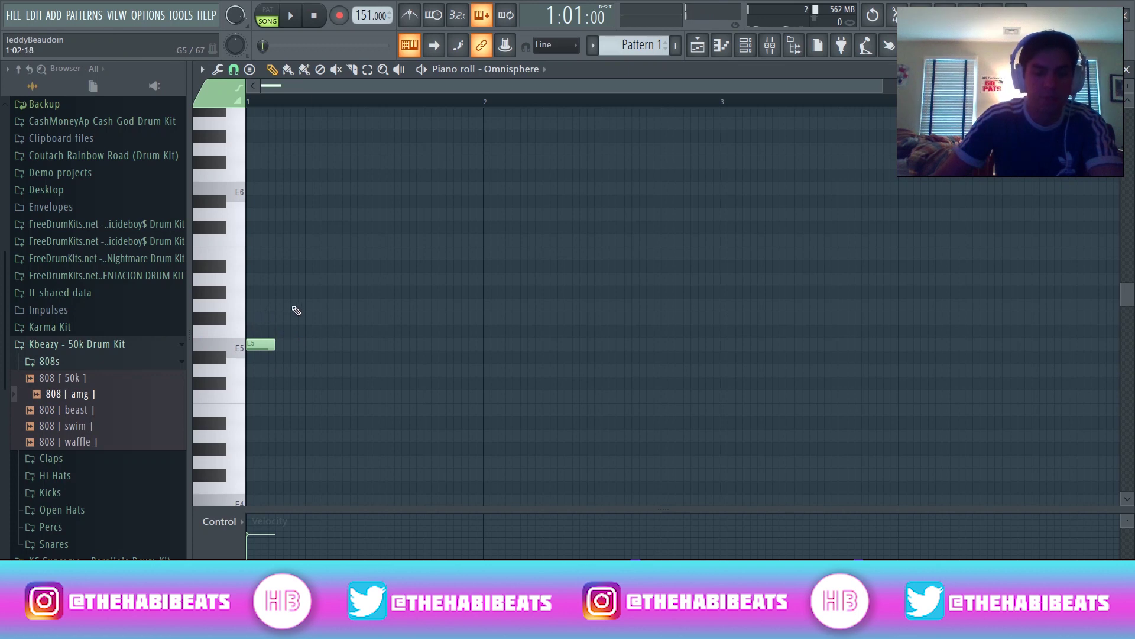
{"action": "left_click", "coordinate": [280, 279]}
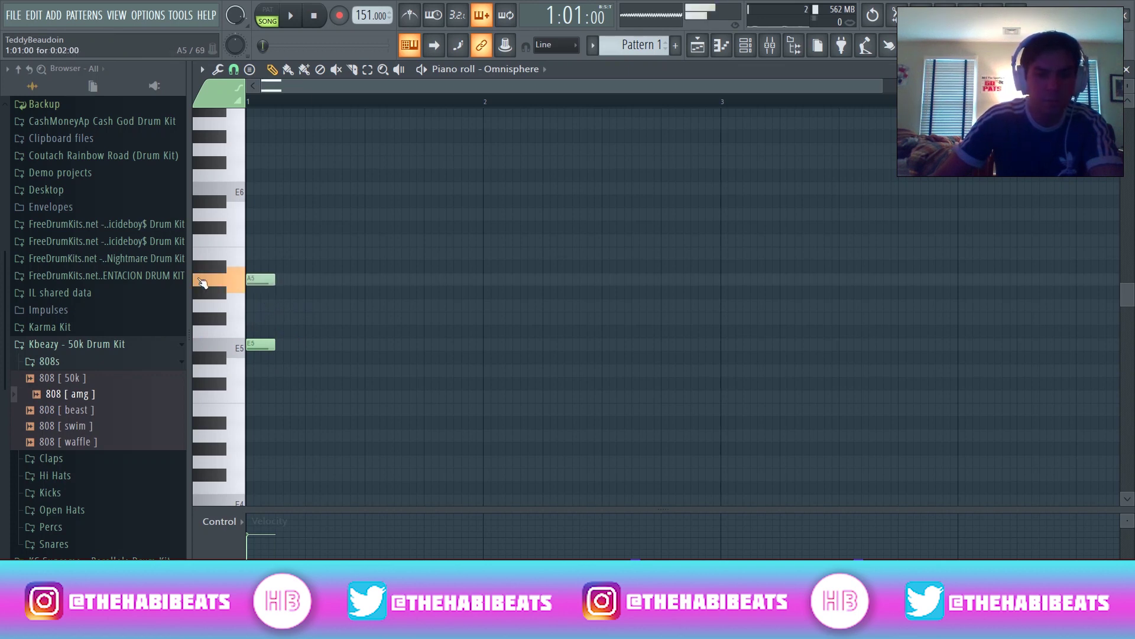
{"action": "left_click", "coordinate": [283, 241]}
{"action": "key", "text": "space"}
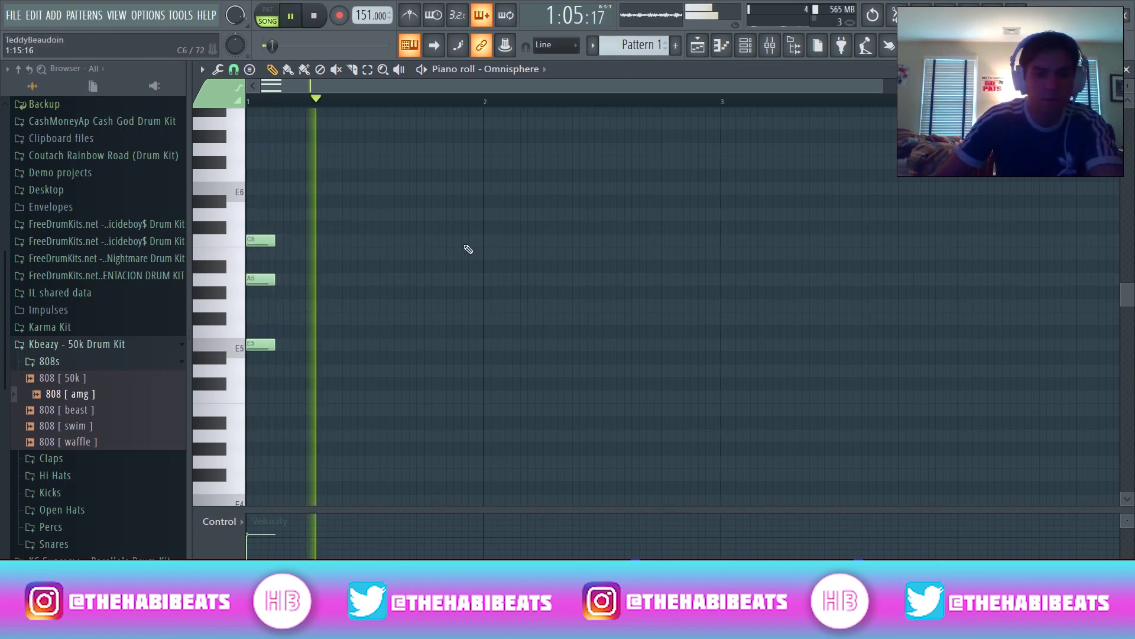
{"action": "key", "text": "space"}
Build a second chord at 1:09 from E5, G5, B5 and a low B4, and play both chords.
{"action": "left_click", "coordinate": [369, 346]}
{"action": "left_click_drag", "start_coordinate": [375, 307], "coordinate": [367, 307]}
{"action": "left_click", "coordinate": [368, 254]}
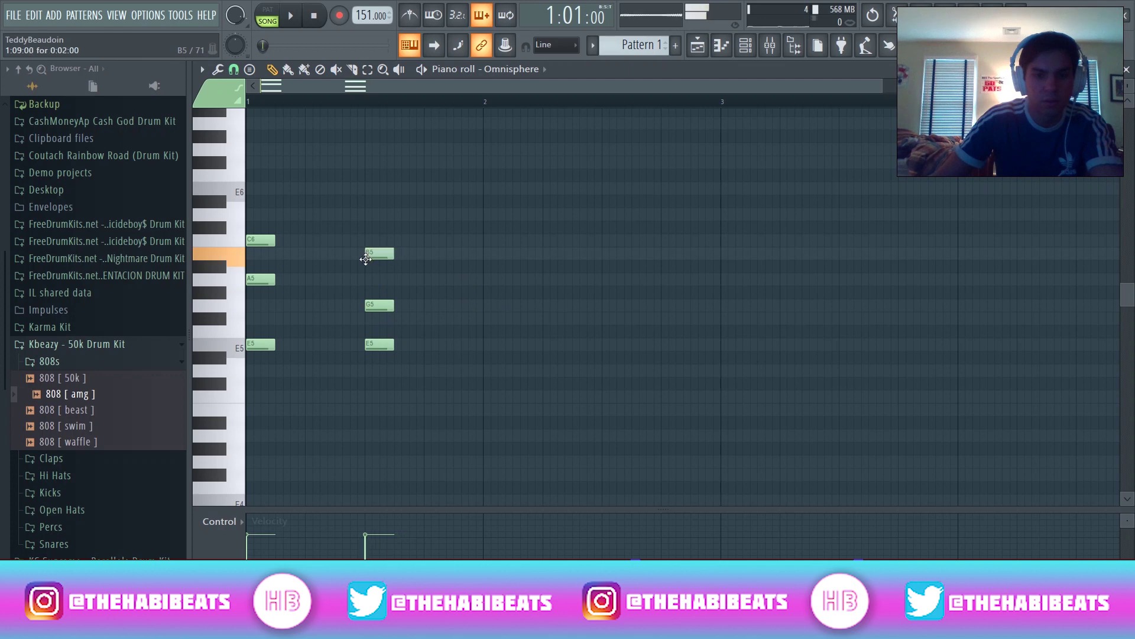
{"action": "left_click", "coordinate": [378, 409]}
{"action": "key", "text": "space"}
{"action": "key", "text": "space"}
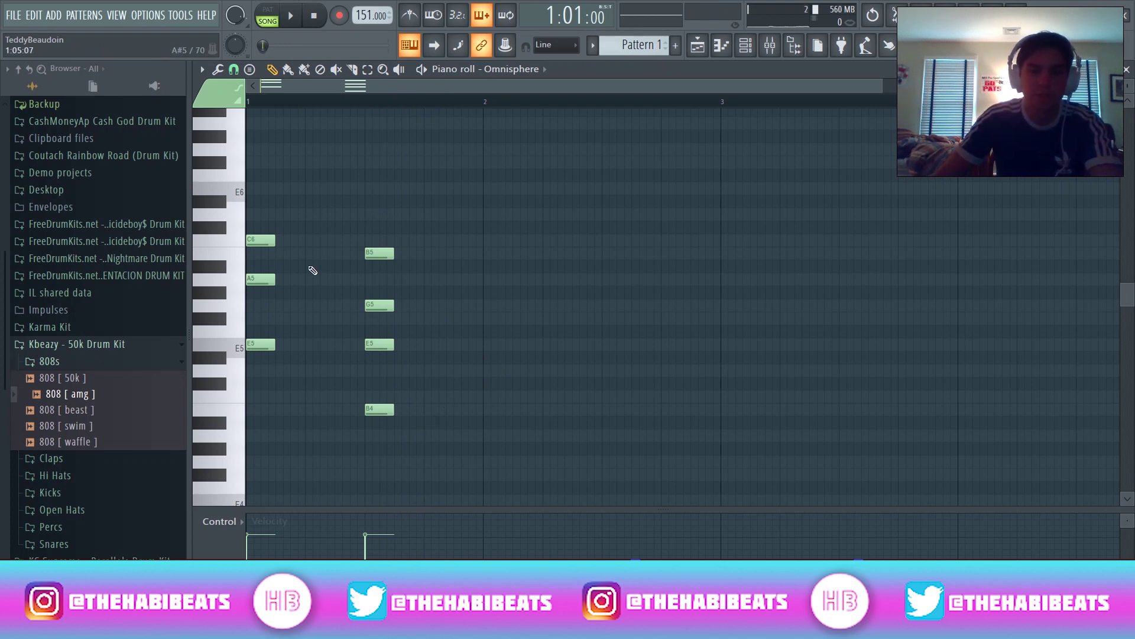
Try G5 and B5 in place of A5 and C6 in the first chord, play it back, and restore A5 and C6.
{"action": "right_click", "coordinate": [260, 239]}
{"action": "right_click", "coordinate": [261, 278]}
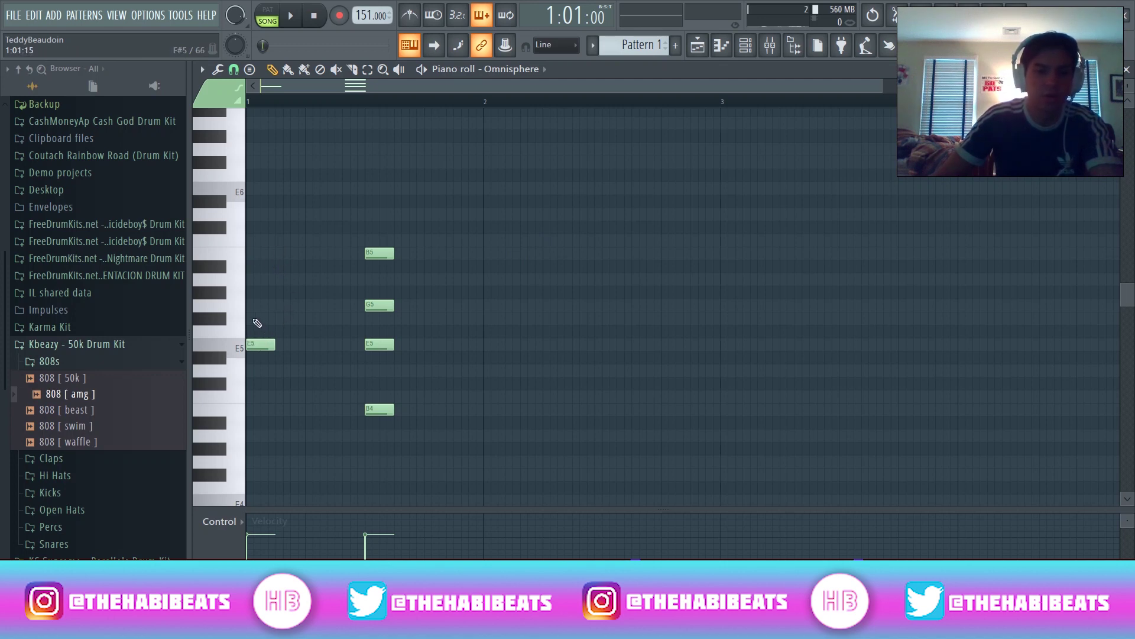
{"action": "left_click", "coordinate": [273, 306]}
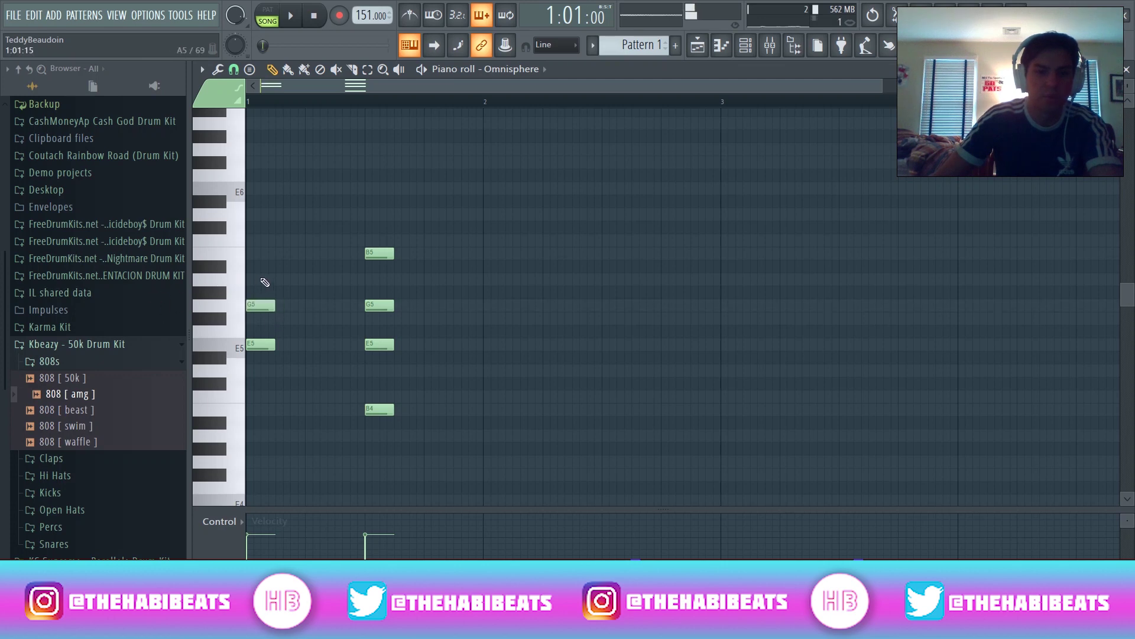
{"action": "left_click", "coordinate": [264, 254]}
{"action": "key", "text": "space"}
{"action": "key", "text": "space"}
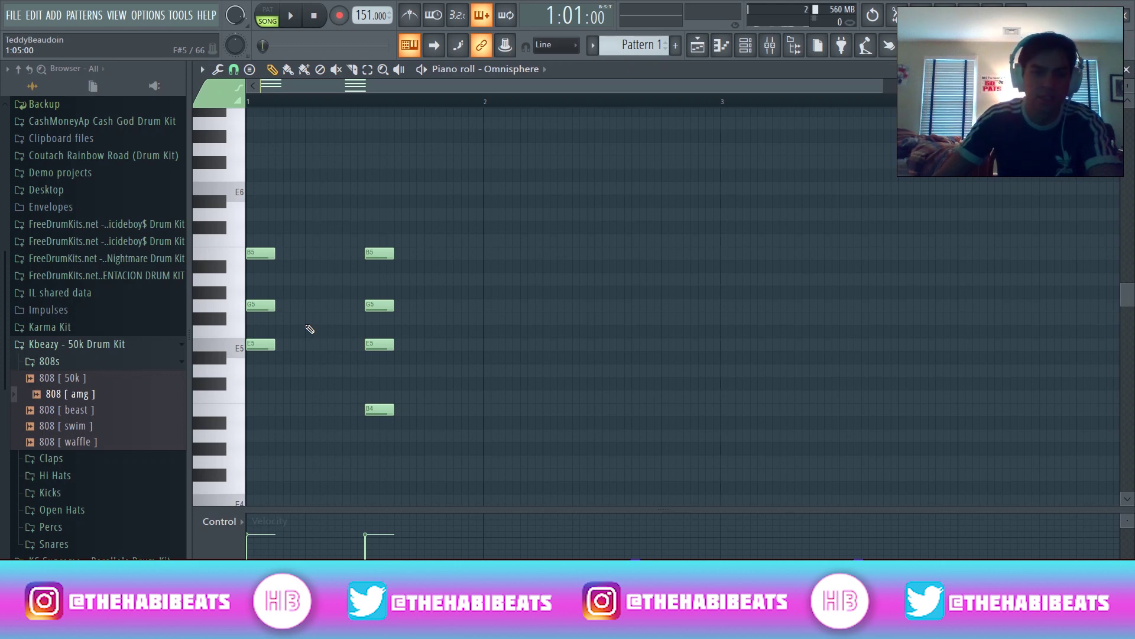
{"action": "left_click_drag", "start_coordinate": [253, 306], "coordinate": [254, 240]}
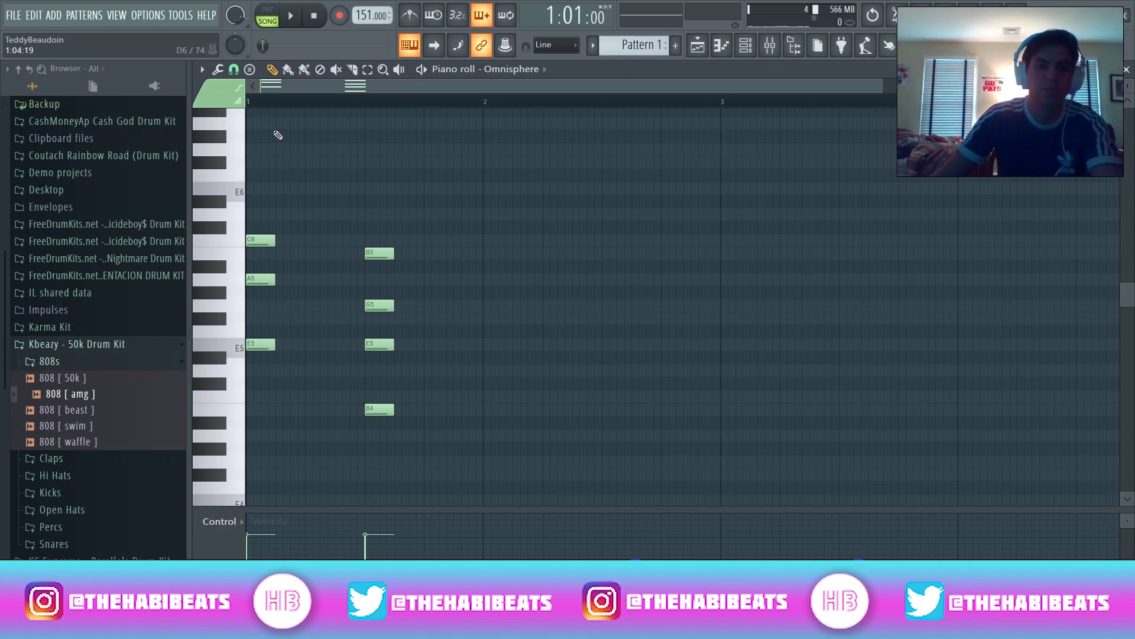
Delete the B4, B5 and G5 notes from the second chord, keeping only E5.
{"action": "right_click", "coordinate": [383, 410]}
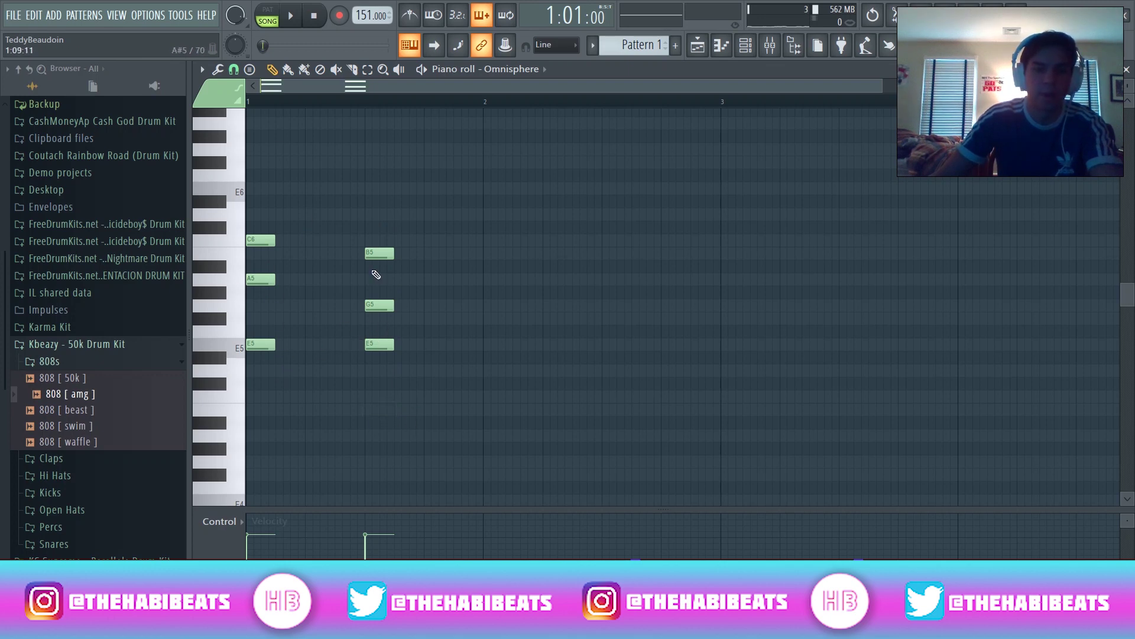
{"action": "right_click", "coordinate": [381, 253]}
{"action": "right_click", "coordinate": [381, 305]}
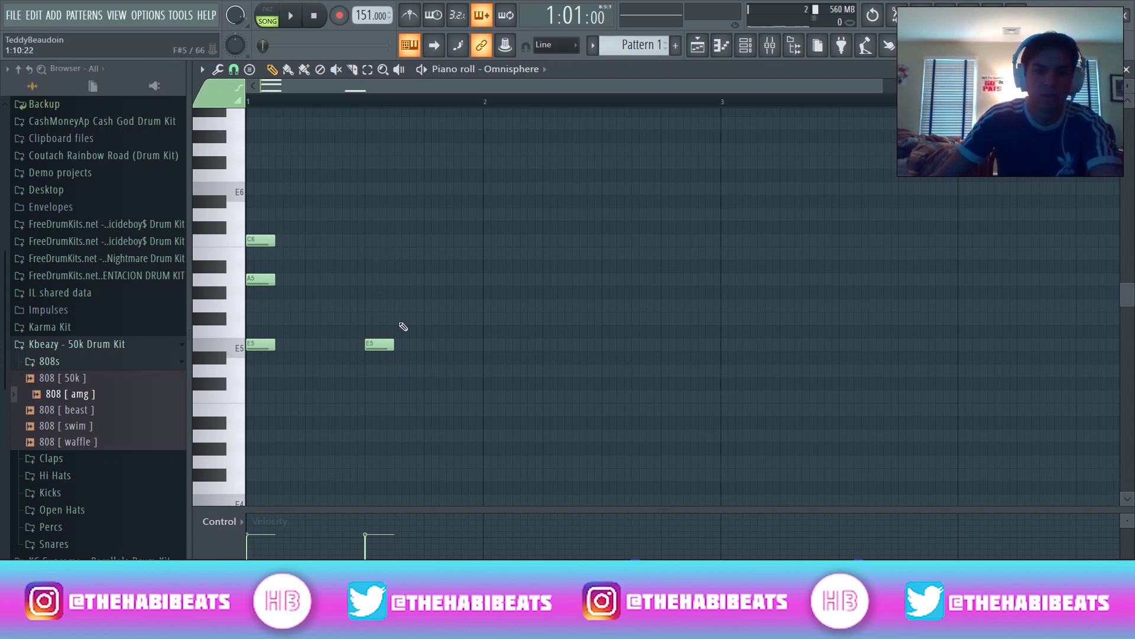
Rebuild the second chord by adding G5 and B5 above its E5, and play it back.
{"action": "left_click", "coordinate": [401, 323]}
{"action": "left_click_drag", "start_coordinate": [379, 318], "coordinate": [381, 303]}
{"action": "right_click", "coordinate": [381, 302]}
{"action": "left_click", "coordinate": [381, 305]}
{"action": "left_click", "coordinate": [382, 253]}
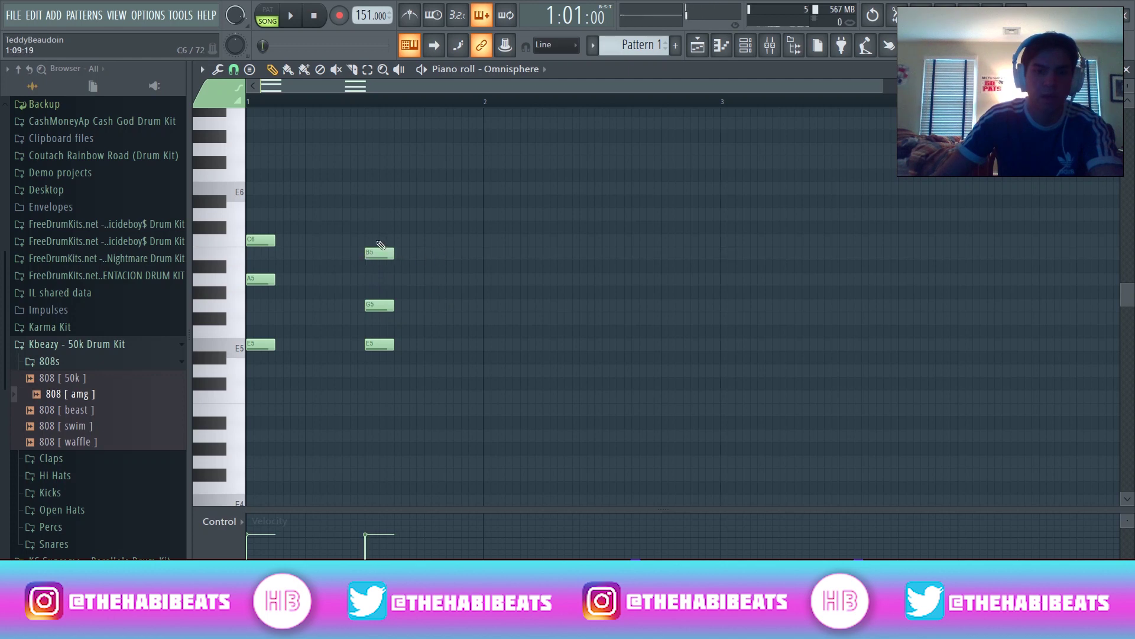
{"action": "key", "text": "space"}
{"action": "key", "text": "space"}
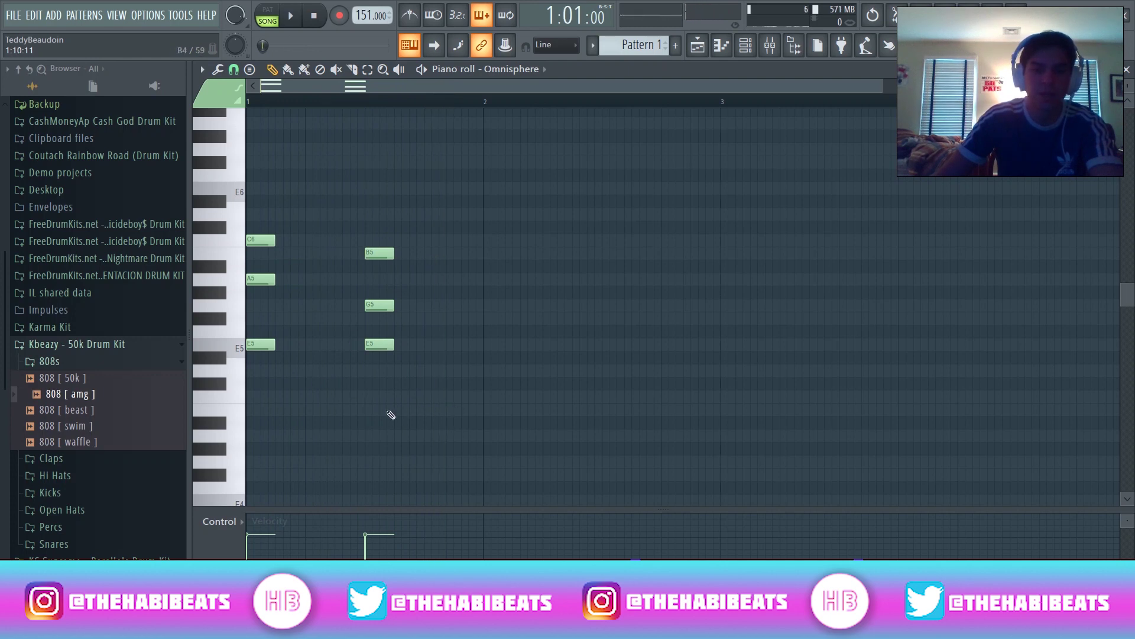
Add a low B4 beneath the second chord and play the progression.
{"action": "left_click", "coordinate": [366, 410]}
{"action": "key", "text": "space"}
{"action": "key", "text": "space"}
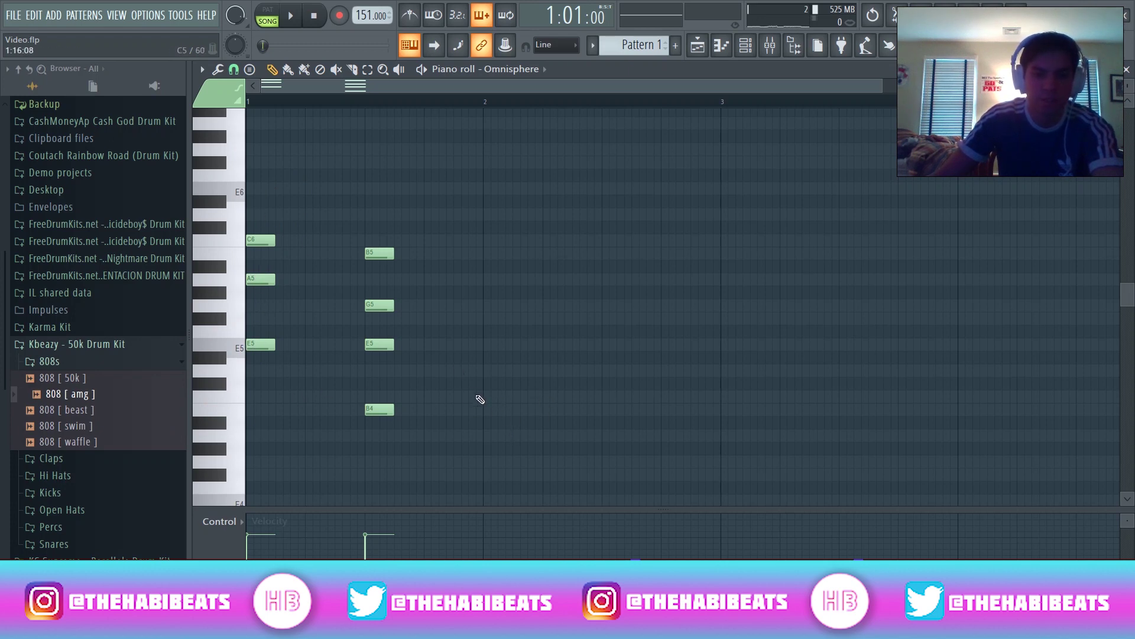
Build a third chord at the start of bar 2 from C5, F#5 and A5, and play the progression.
{"action": "left_click_drag", "start_coordinate": [497, 411], "coordinate": [494, 395]}
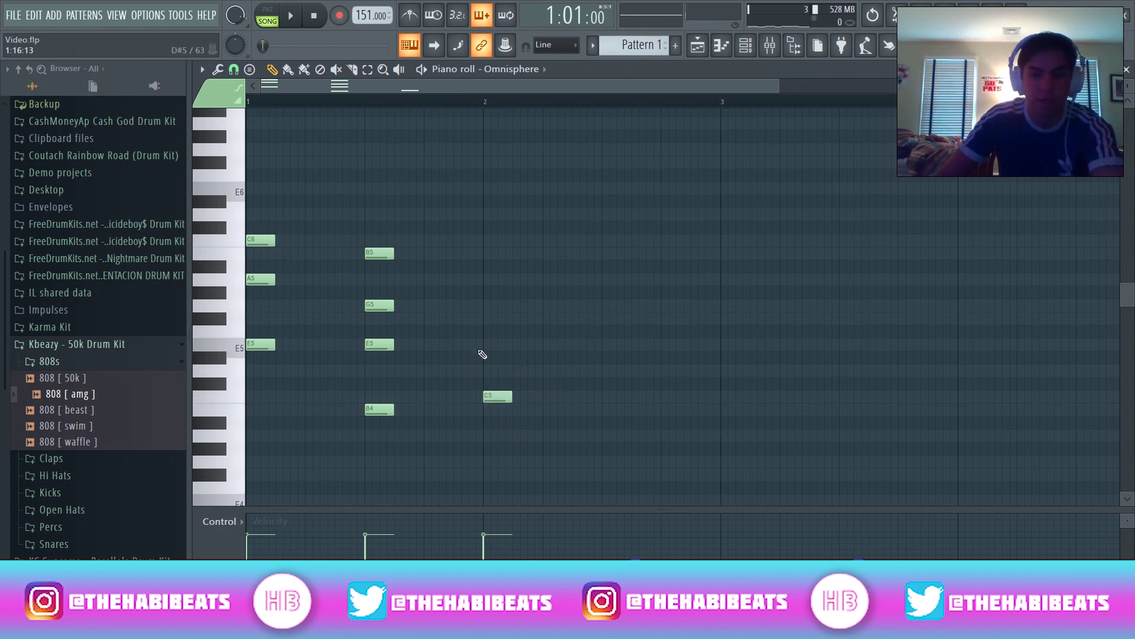
{"action": "left_click", "coordinate": [494, 319]}
{"action": "left_click", "coordinate": [497, 280]}
{"action": "key", "text": "space"}
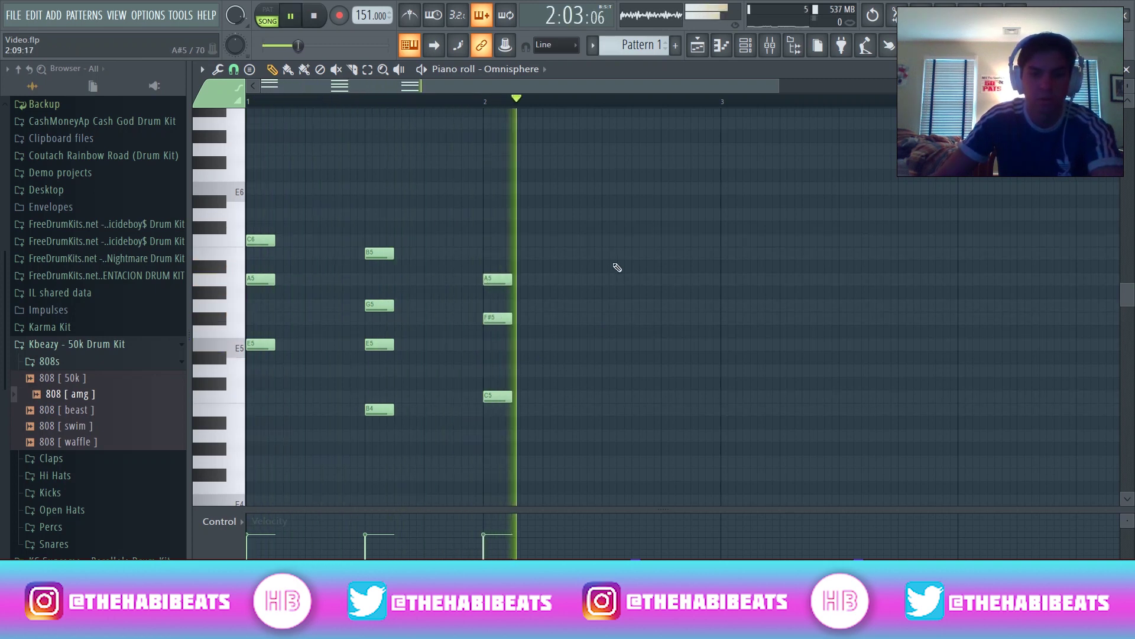
{"action": "key", "text": "space"}
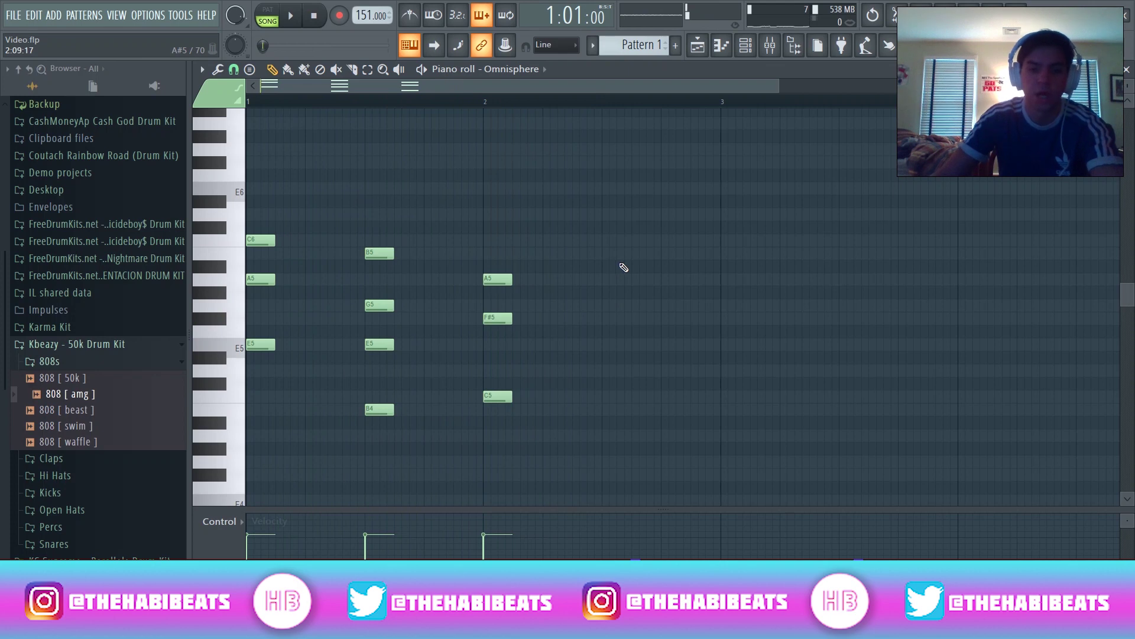
Copy the four-note second chord to the middle of bar 2 and play the progression.
{"action": "left_click_drag", "start_coordinate": [407, 182], "coordinate": [333, 494]}
{"action": "left_click_drag", "start_coordinate": [382, 409], "coordinate": [617, 394]}
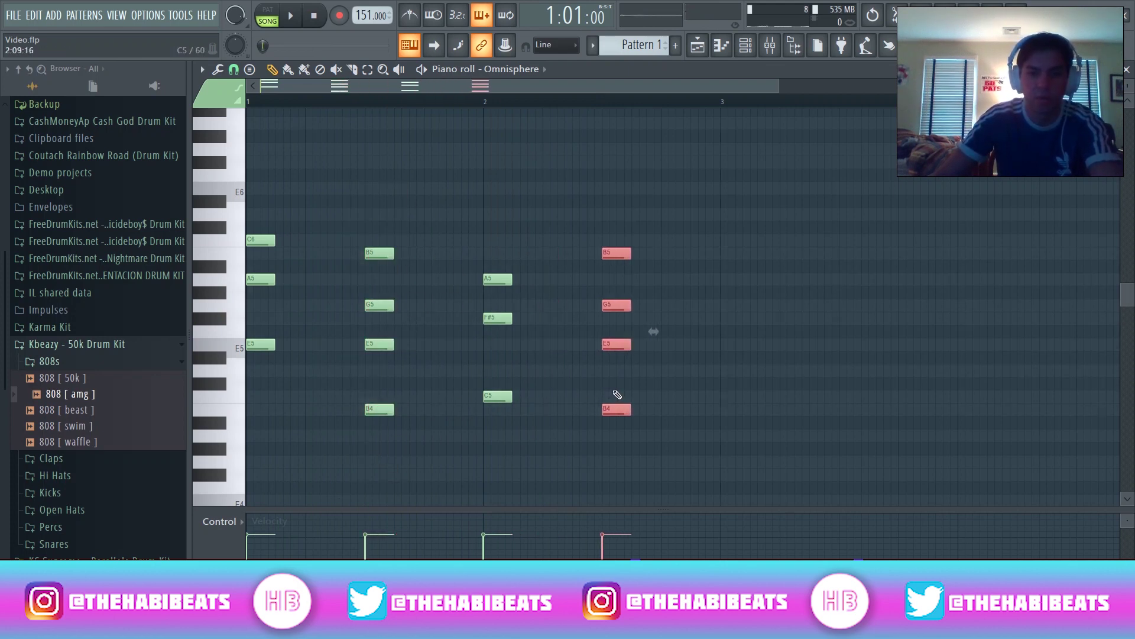
{"action": "key", "text": "space"}
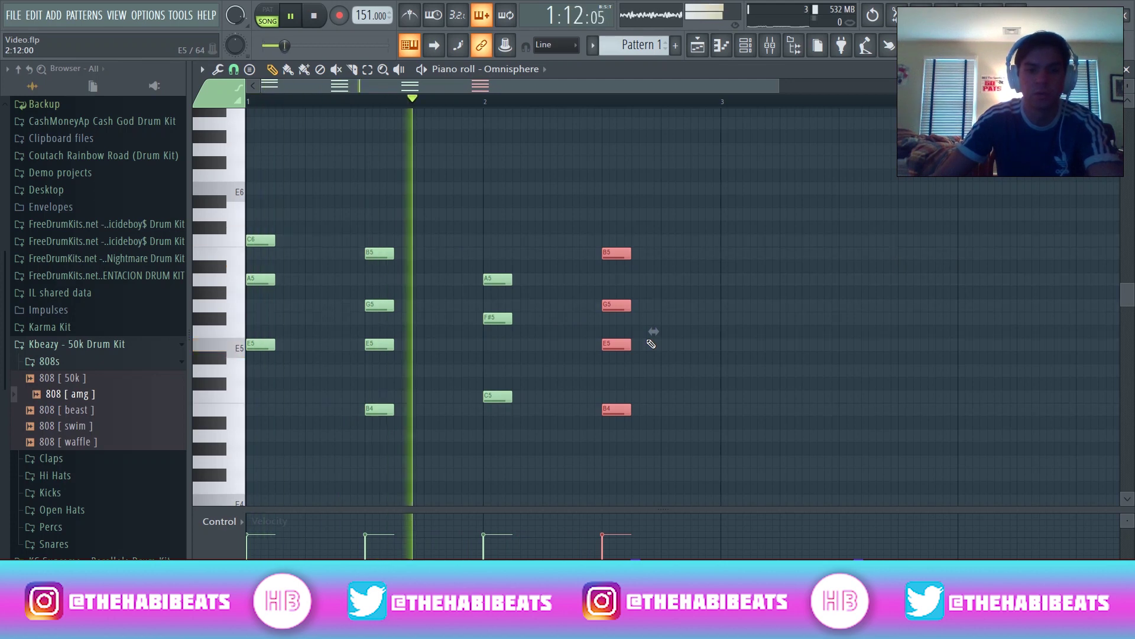
{"action": "key", "text": "space"}
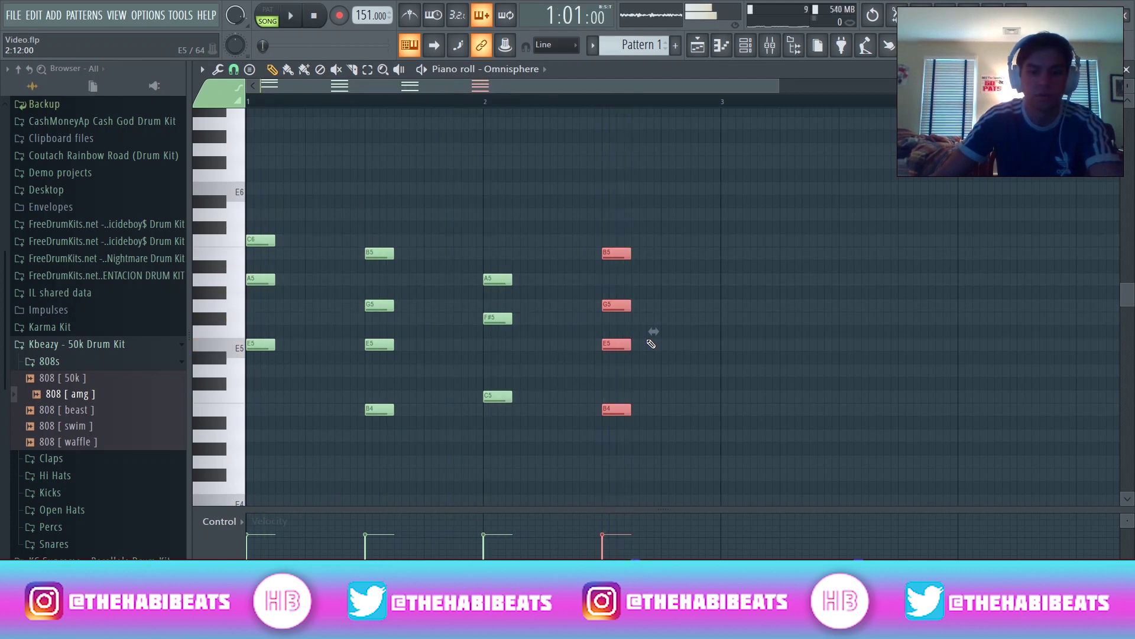
Duplicate the whole two-bar chord progression into bars 3 and 4.
{"action": "key", "text": "ctrl+a"}
{"action": "key", "text": "ctrl+b"}
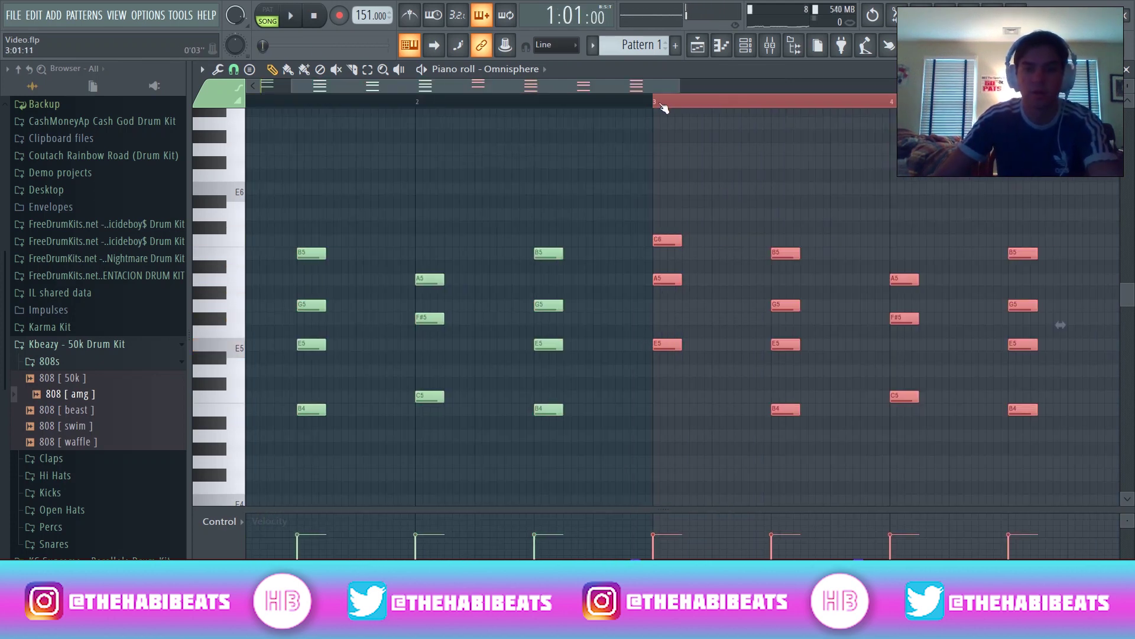
{"action": "left_click_drag", "start_coordinate": [1060, 325], "coordinate": [997, 325]}
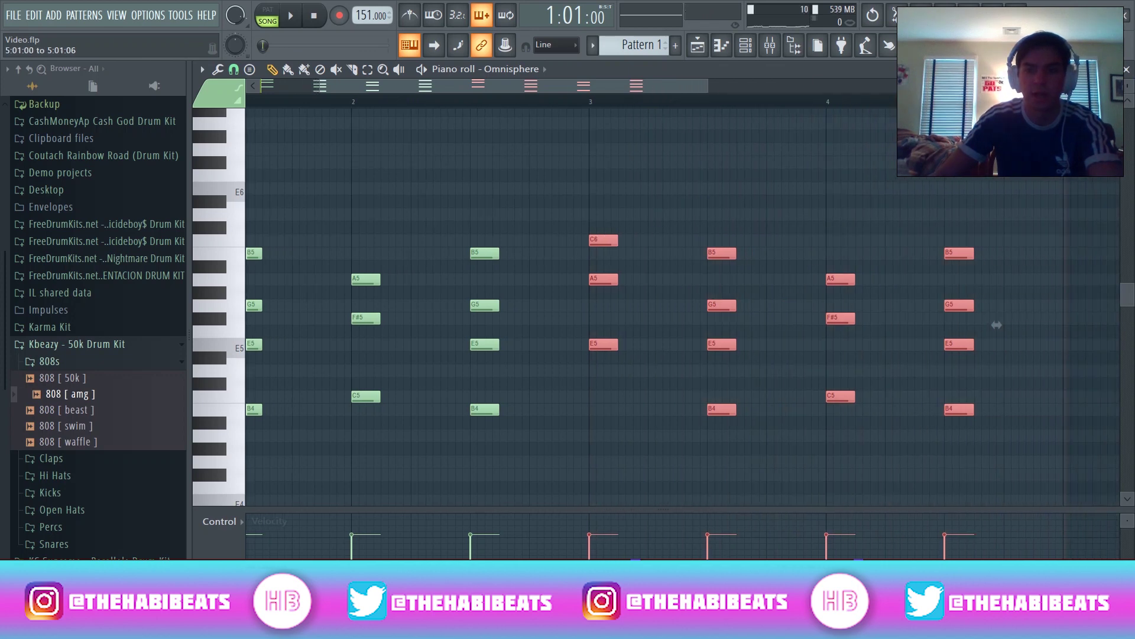
{"action": "left_click_drag", "start_coordinate": [664, 89], "coordinate": [368, 126]}
Start a melody above the chords with a C7 note at the beginning of bar 1, and play it.
{"action": "scroll", "coordinate": [324, 223], "scroll_direction": "up", "scroll_amount": 5}
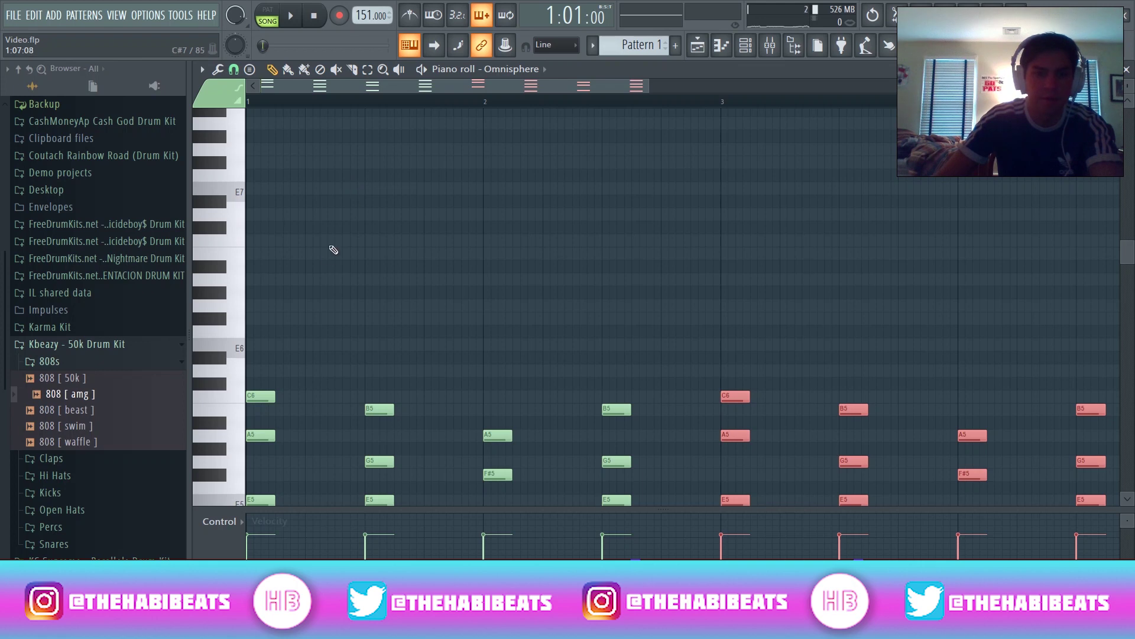
{"action": "left_click", "coordinate": [264, 242]}
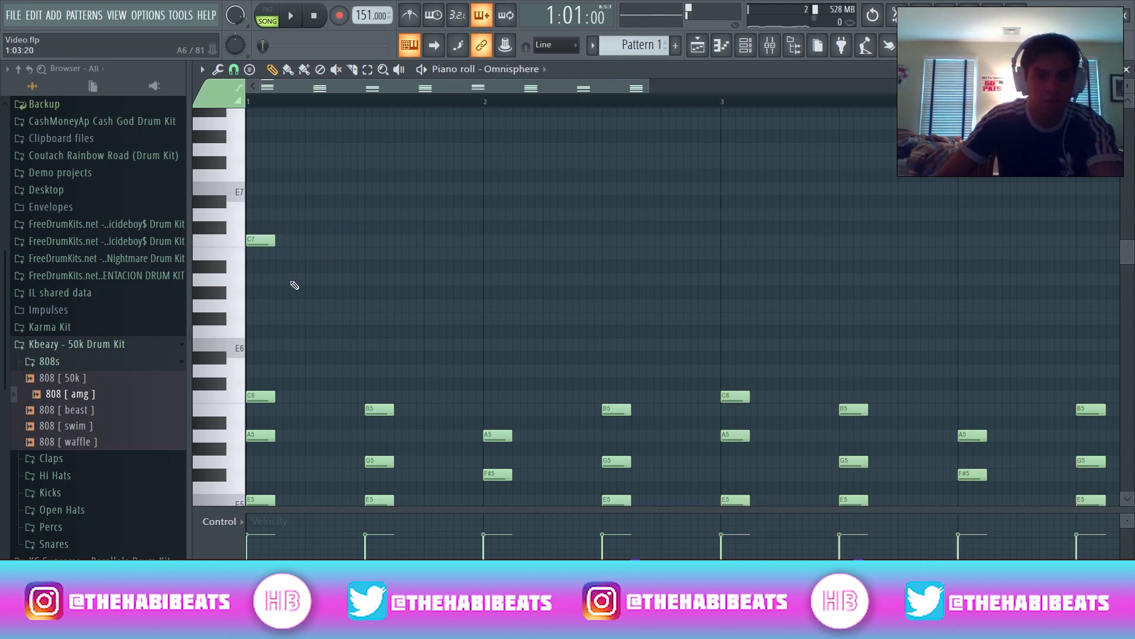
{"action": "key", "text": "space"}
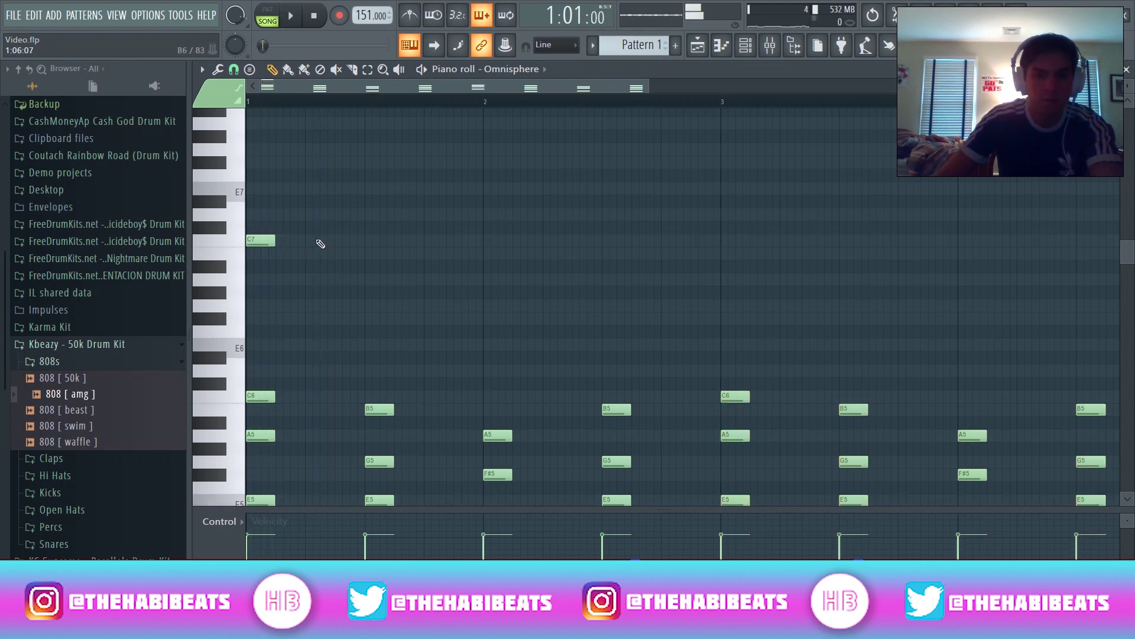
Add a melody note at 1:05, try it on D7 during playback, and settle it on E7.
{"action": "left_click", "coordinate": [315, 188]}
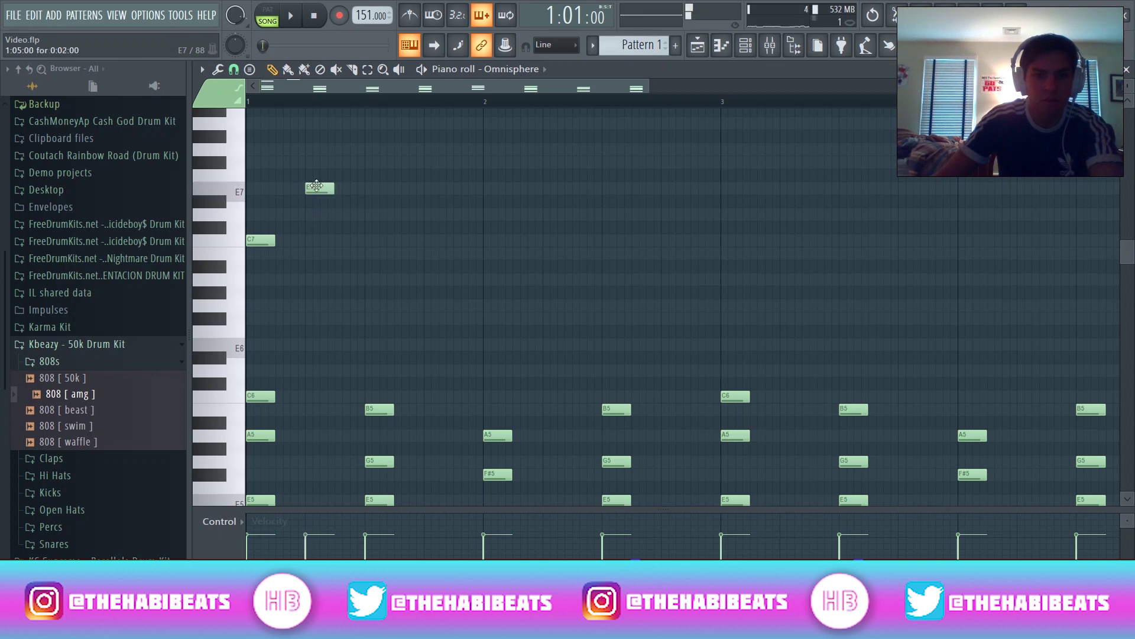
{"action": "left_click_drag", "start_coordinate": [315, 187], "coordinate": [314, 215]}
{"action": "key", "text": "space"}
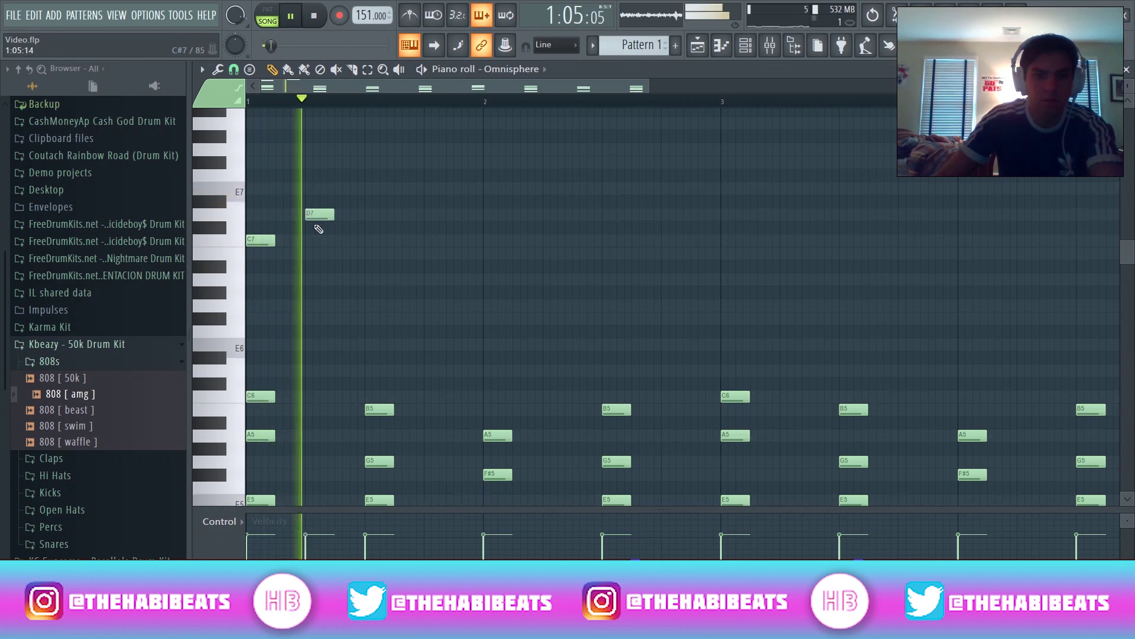
{"action": "left_click_drag", "start_coordinate": [313, 215], "coordinate": [313, 188]}
{"action": "key", "text": "space"}
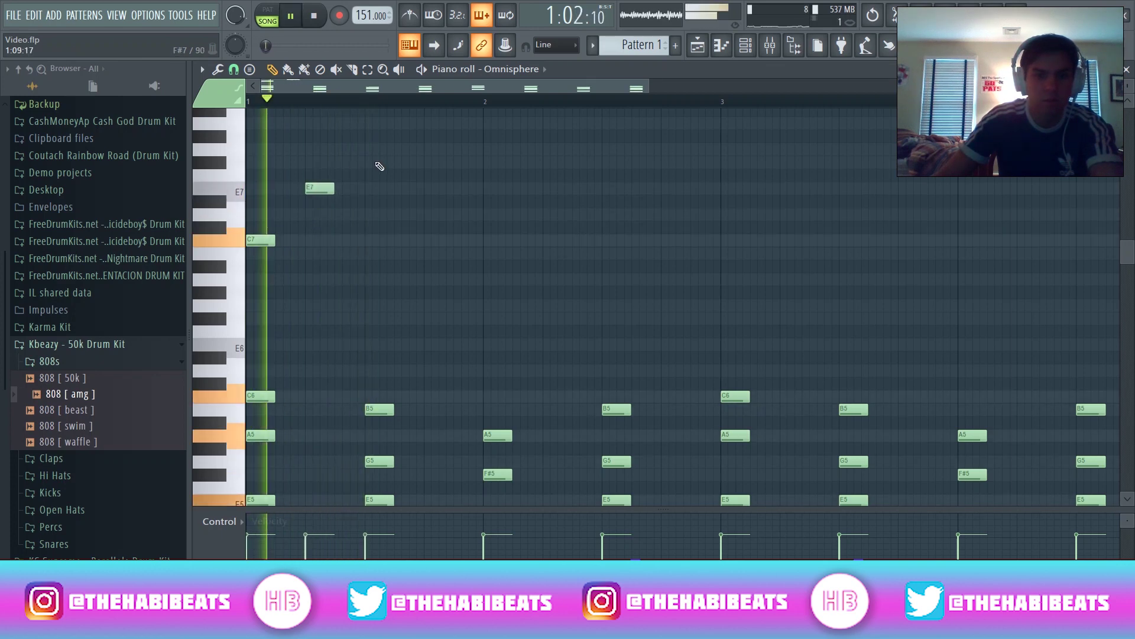
{"action": "key", "text": "space"}
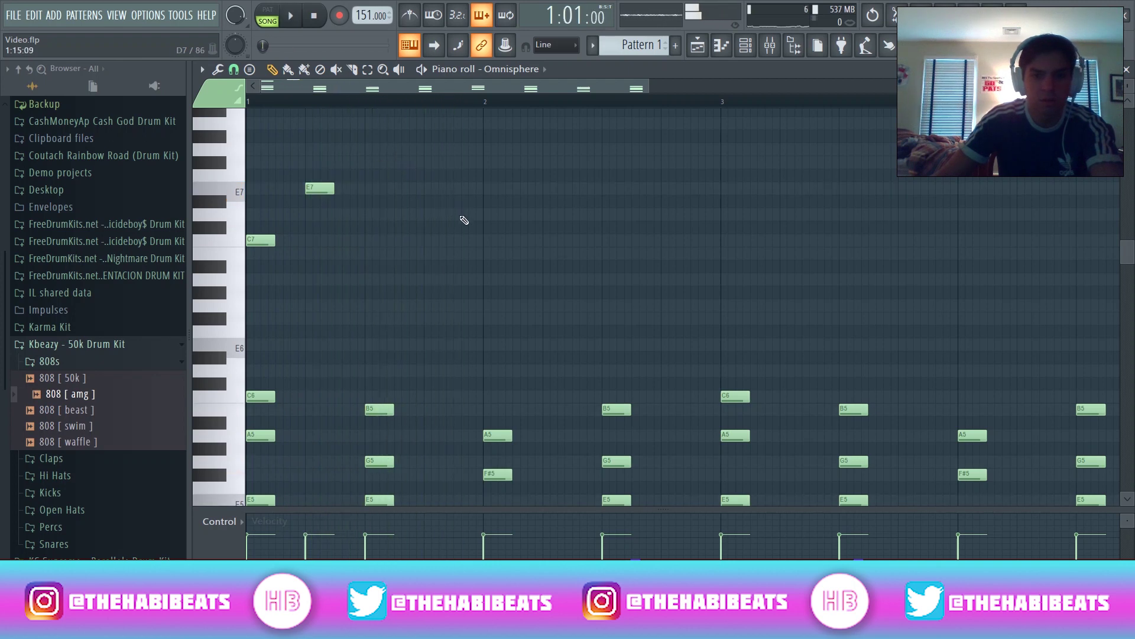
Add a B6 melody note at 1:13 and play the melody back.
{"action": "left_click_drag", "start_coordinate": [426, 241], "coordinate": [424, 262]}
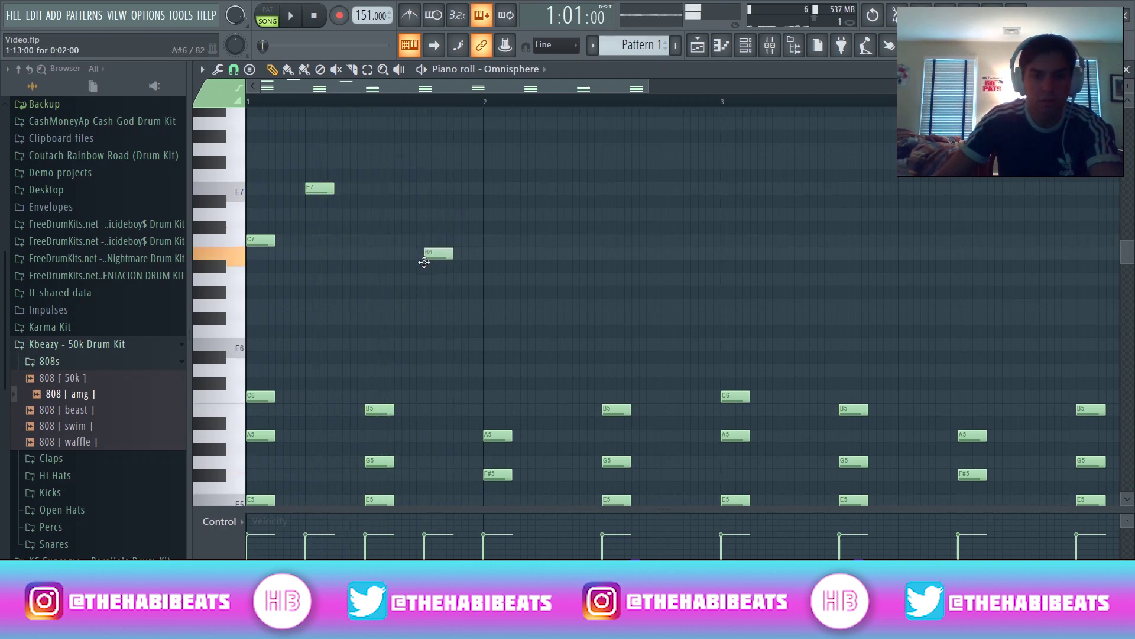
{"action": "key", "text": "space"}
{"action": "key", "text": "space"}
Add an A6 melody note at the start of bar 2 and another near 2:05, lowering it from C7 to B6 after playback.
{"action": "left_click", "coordinate": [492, 281]}
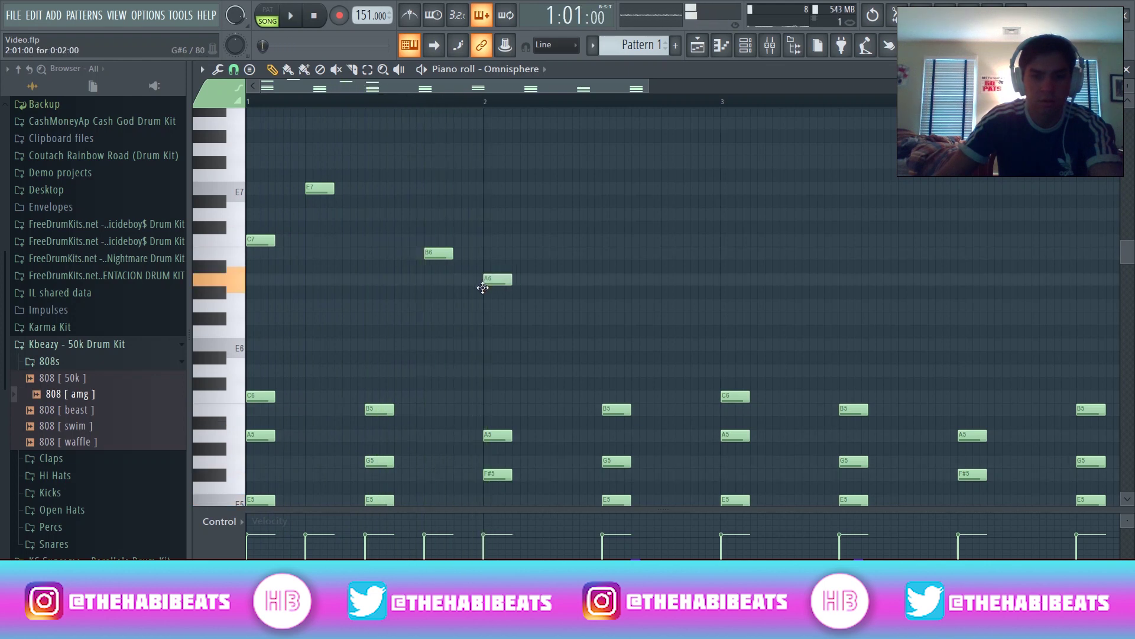
{"action": "left_click", "coordinate": [556, 240]}
{"action": "key", "text": "space"}
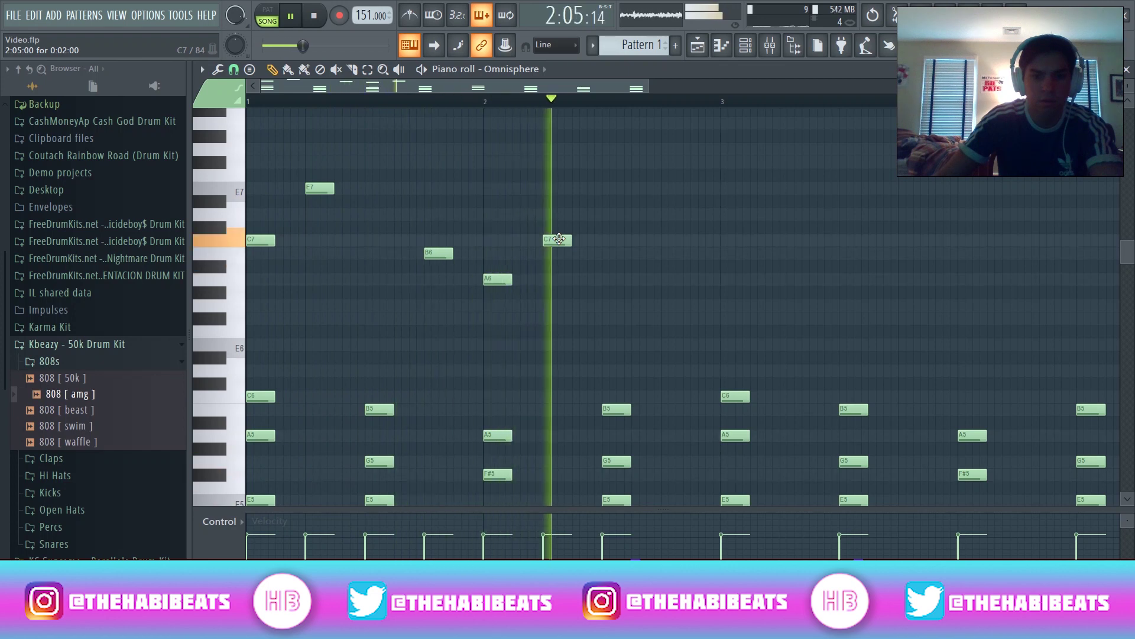
{"action": "key", "text": "space"}
{"action": "left_click_drag", "start_coordinate": [557, 241], "coordinate": [559, 254]}
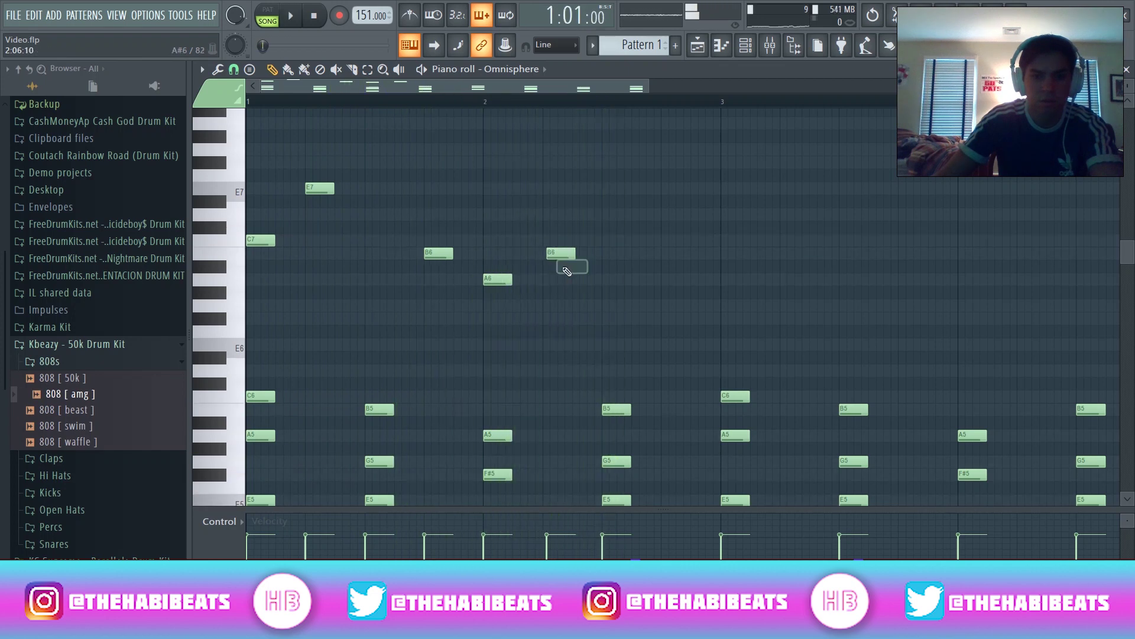
Play the two-bar melody together with the chords from the start.
{"action": "key", "text": "space"}
{"action": "scroll", "coordinate": [568, 251], "scroll_direction": "down", "scroll_amount": 3}
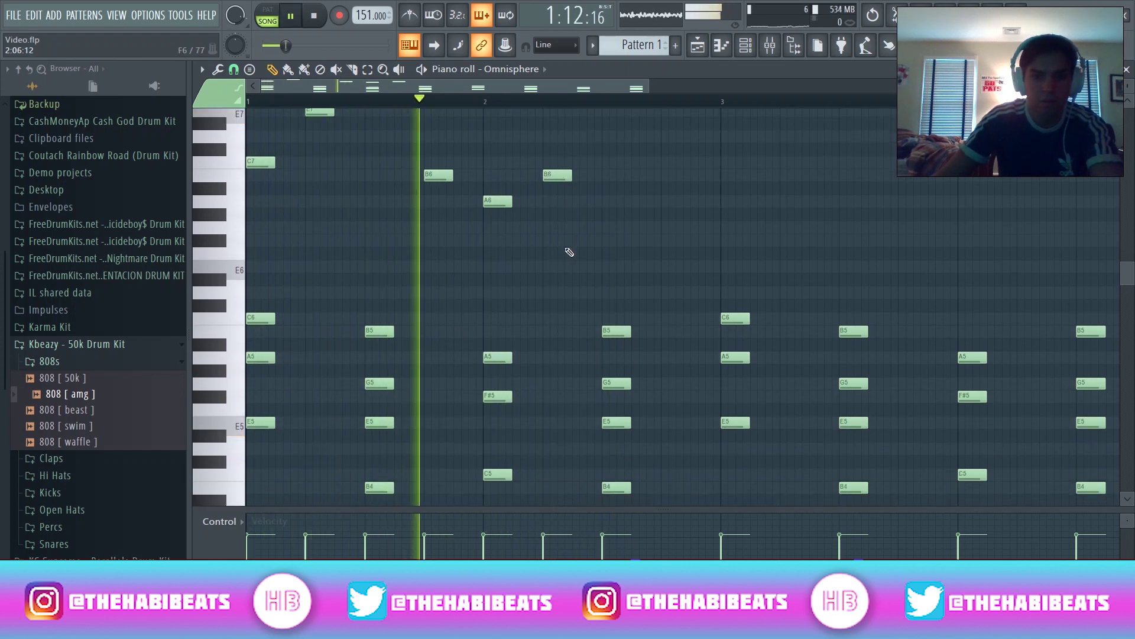
{"action": "key", "text": "space"}
Duplicate the five melody notes of bars 1 and 2 into bars 3 and 4, play the result, and close the piano roll.
{"action": "scroll", "coordinate": [596, 243], "scroll_direction": "up", "scroll_amount": 3}
{"action": "left_click_drag", "start_coordinate": [603, 132], "coordinate": [248, 360]}
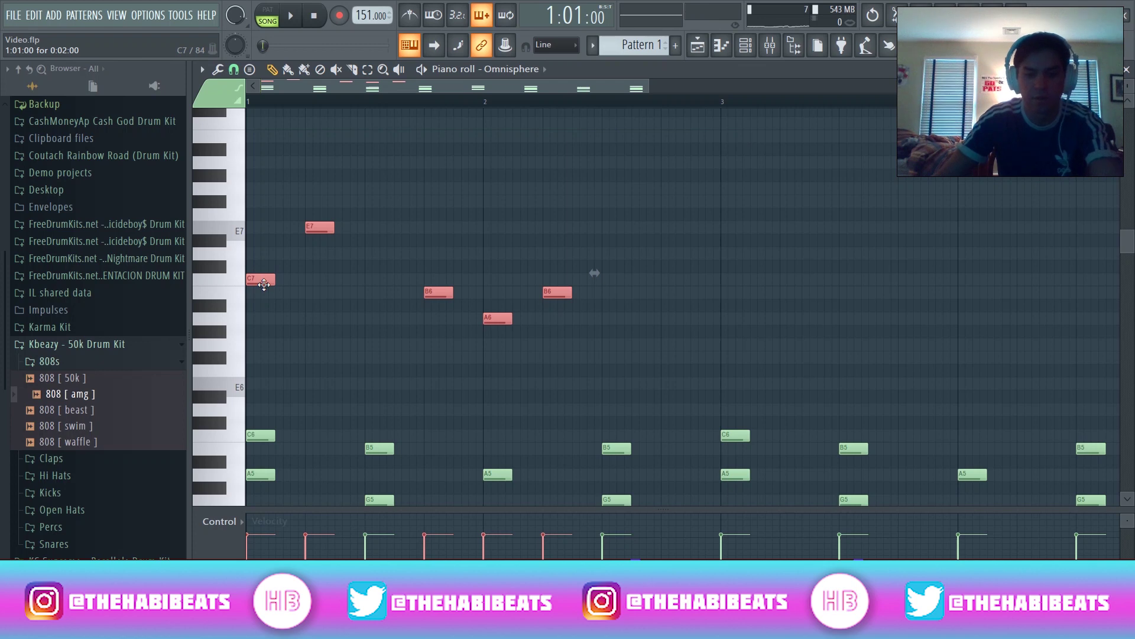
{"action": "key", "text": "ctrl+b"}
{"action": "left_click_drag", "start_coordinate": [584, 284], "coordinate": [743, 284]}
{"action": "key", "text": "space"}
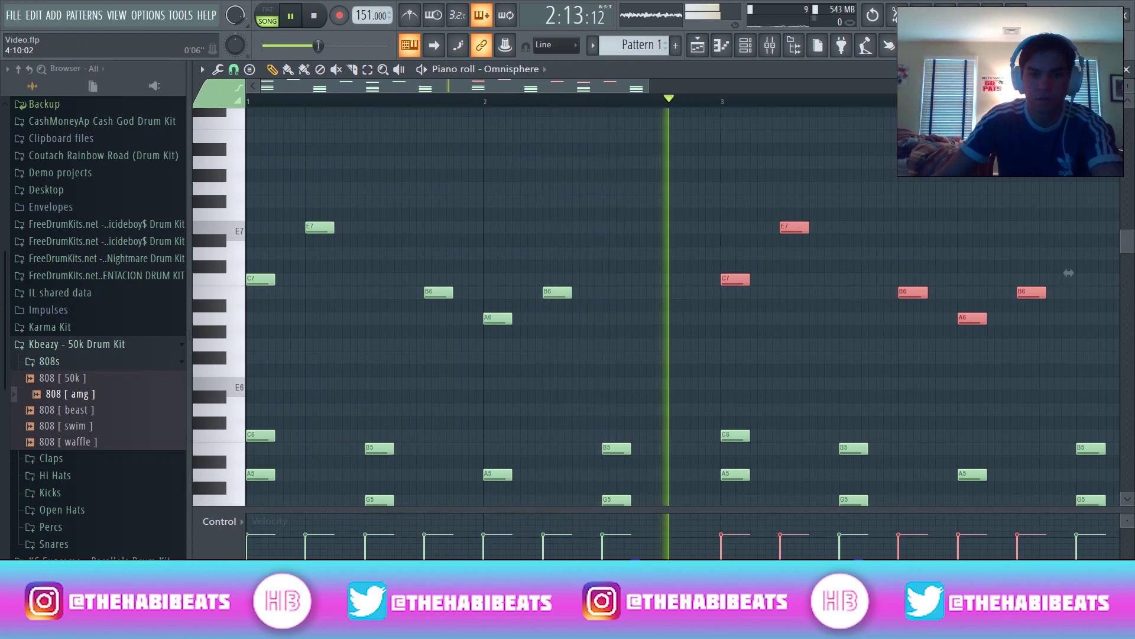
{"action": "key", "text": "space"}
{"action": "left_click", "coordinate": [1126, 69]}
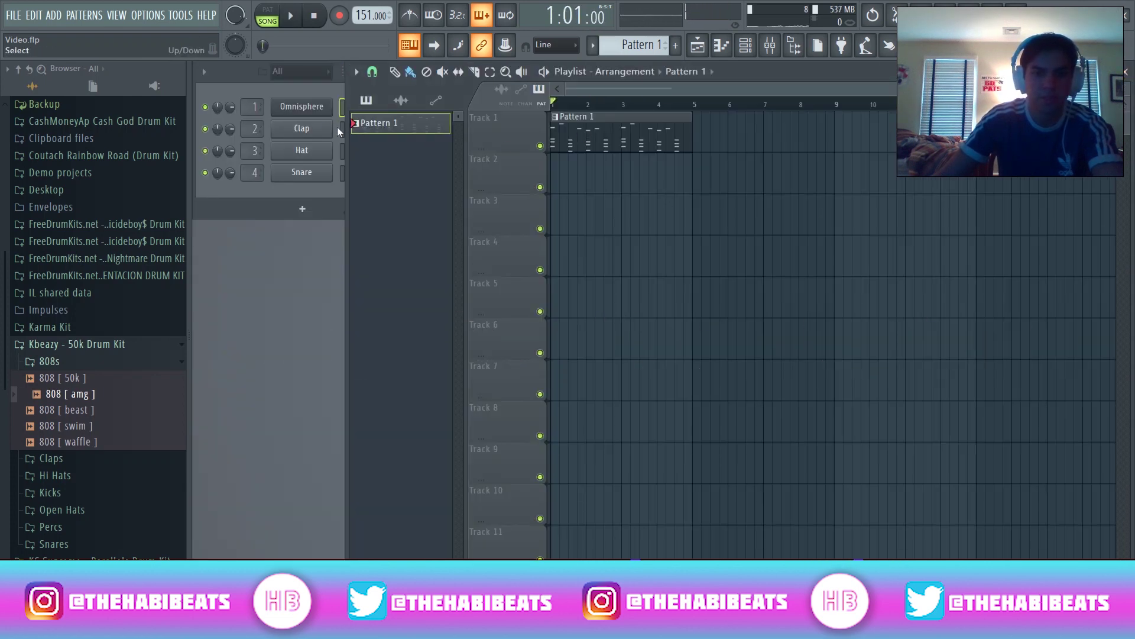
Clone the Omnisphere channel, dismiss the version notice, and close the new plugin window.
{"action": "right_click", "coordinate": [312, 108]}
{"action": "left_click", "coordinate": [360, 227]}
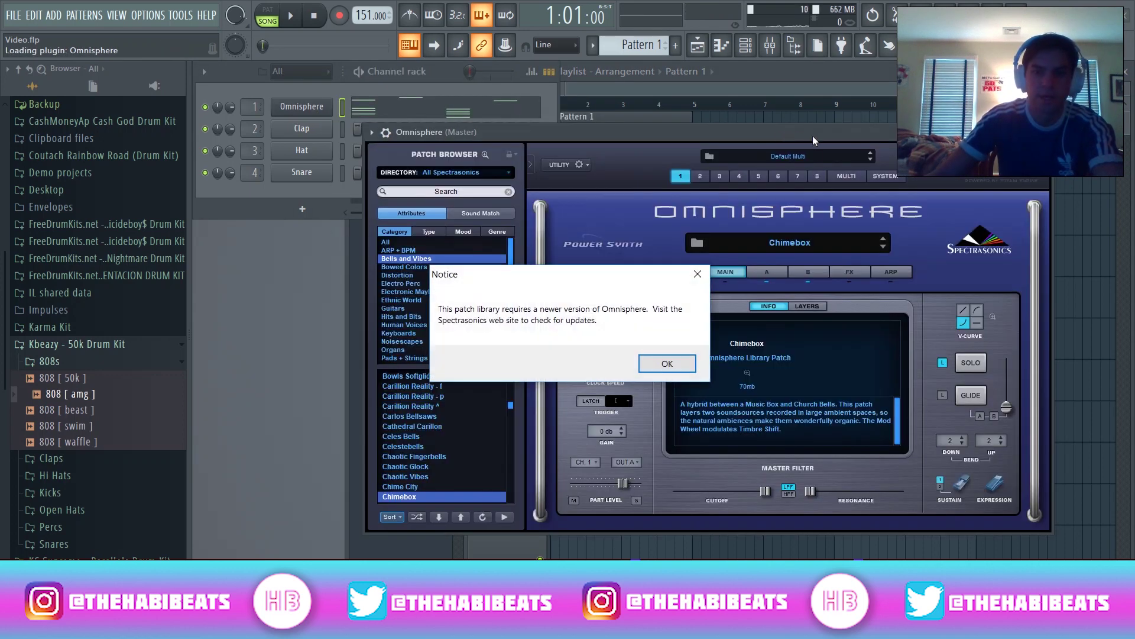
{"action": "left_click", "coordinate": [667, 363]}
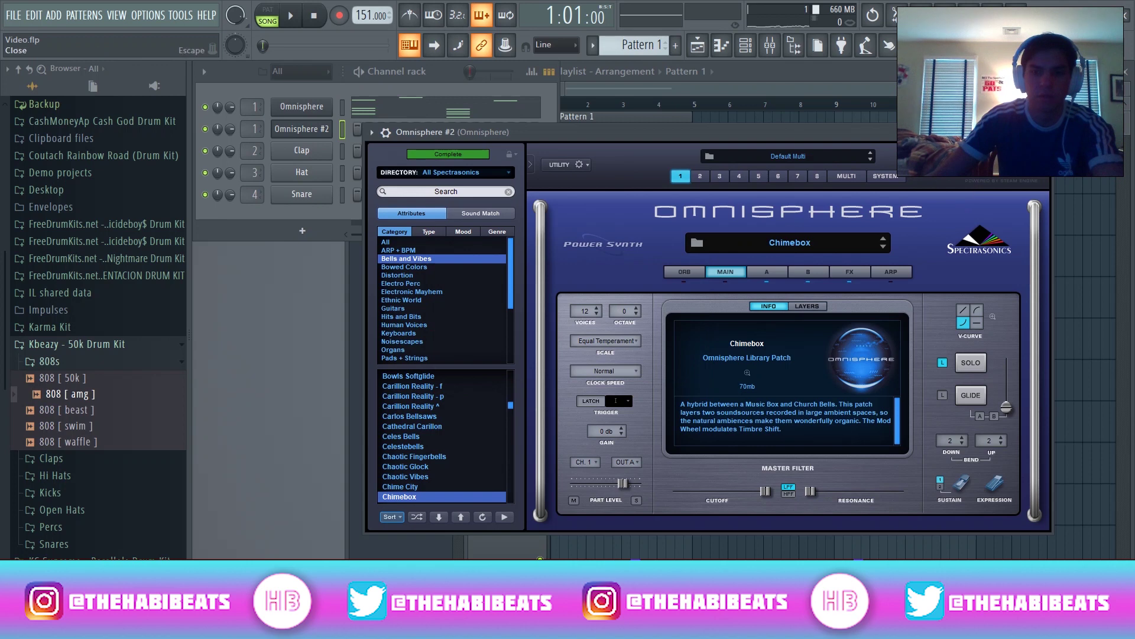
{"action": "left_click", "coordinate": [1047, 132]}
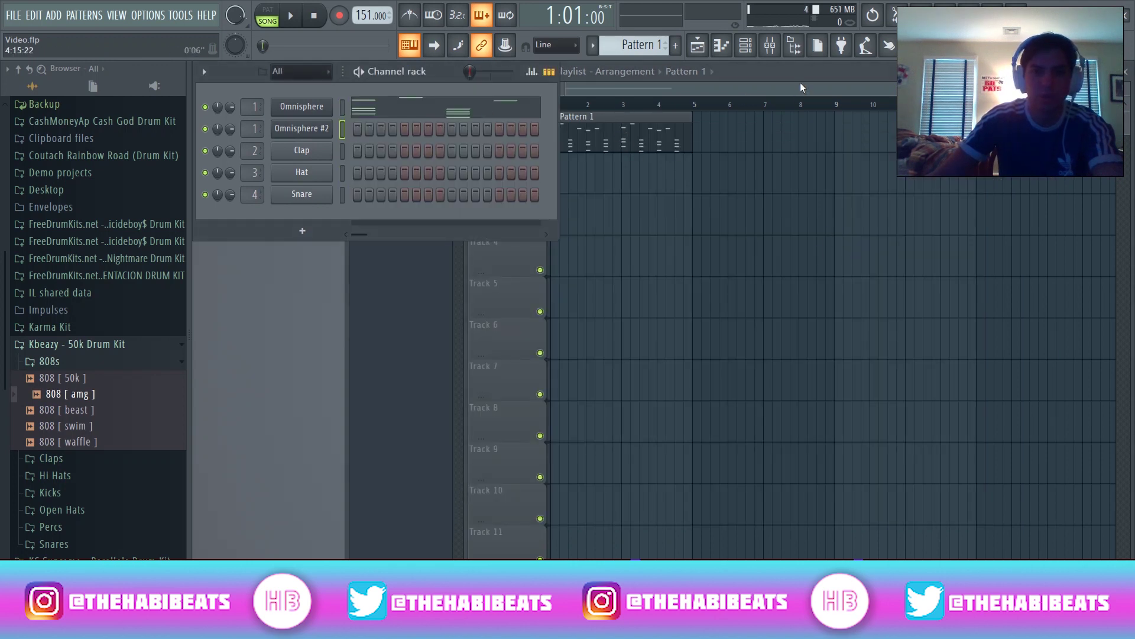
Route the Omnisphere #2 channel to mixer track 2.
{"action": "left_click", "coordinate": [769, 45]}
{"action": "right_click", "coordinate": [297, 321]}
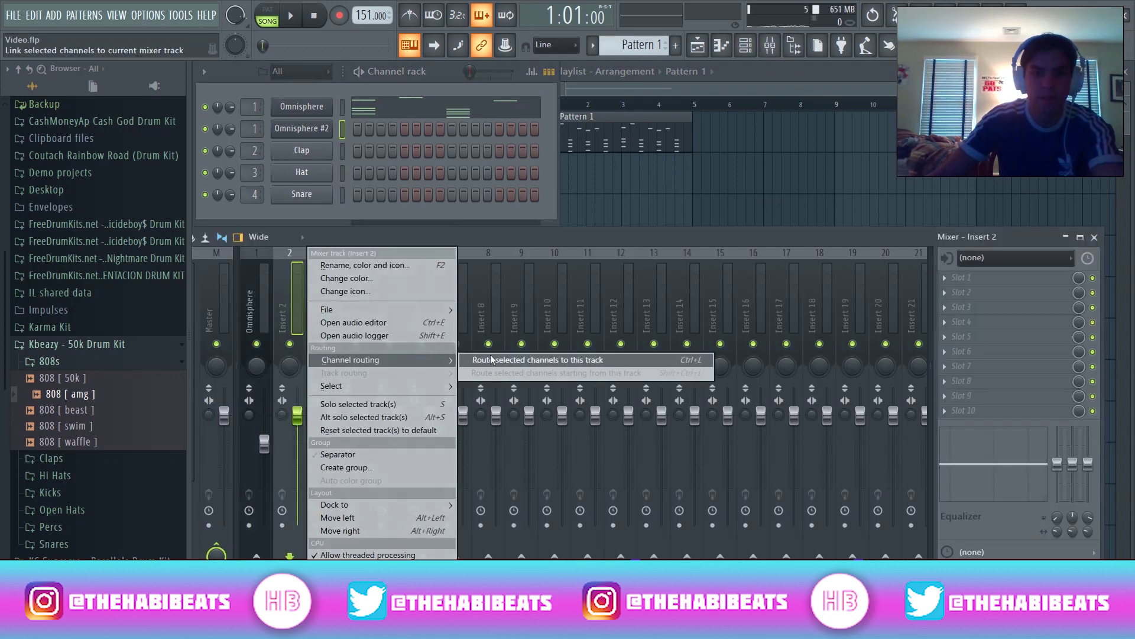
{"action": "left_click", "coordinate": [556, 362]}
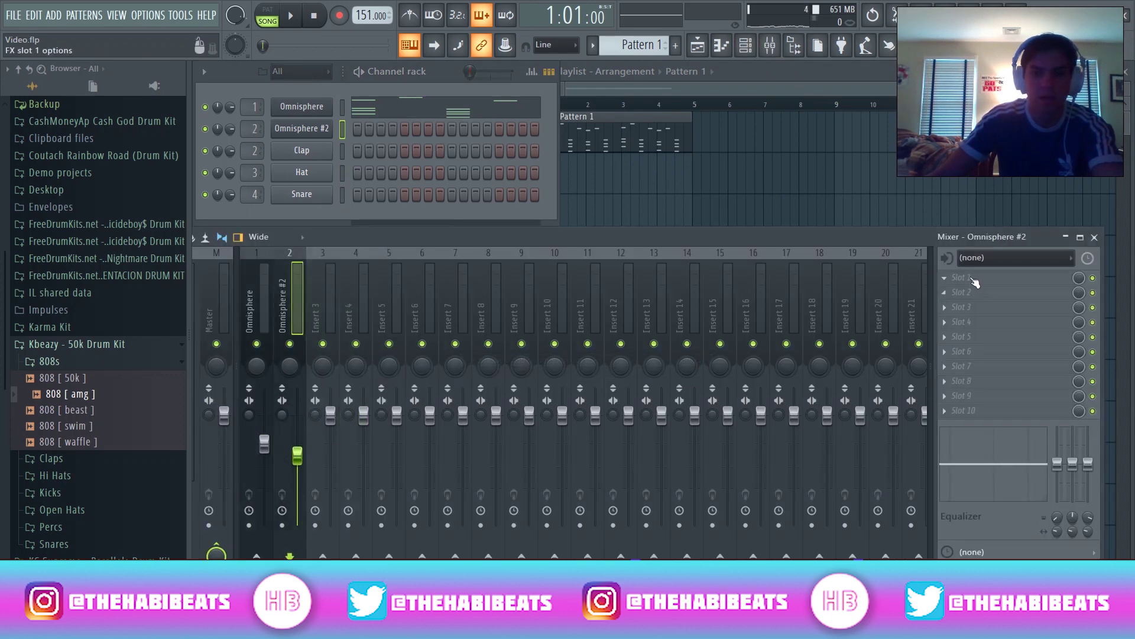
Add Gross Beat to slot 1 of the Omnisphere #2 mixer track, using the Momentary preset with 1/2 Speed.
{"action": "left_click", "coordinate": [975, 282]}
{"action": "left_click", "coordinate": [861, 107]}
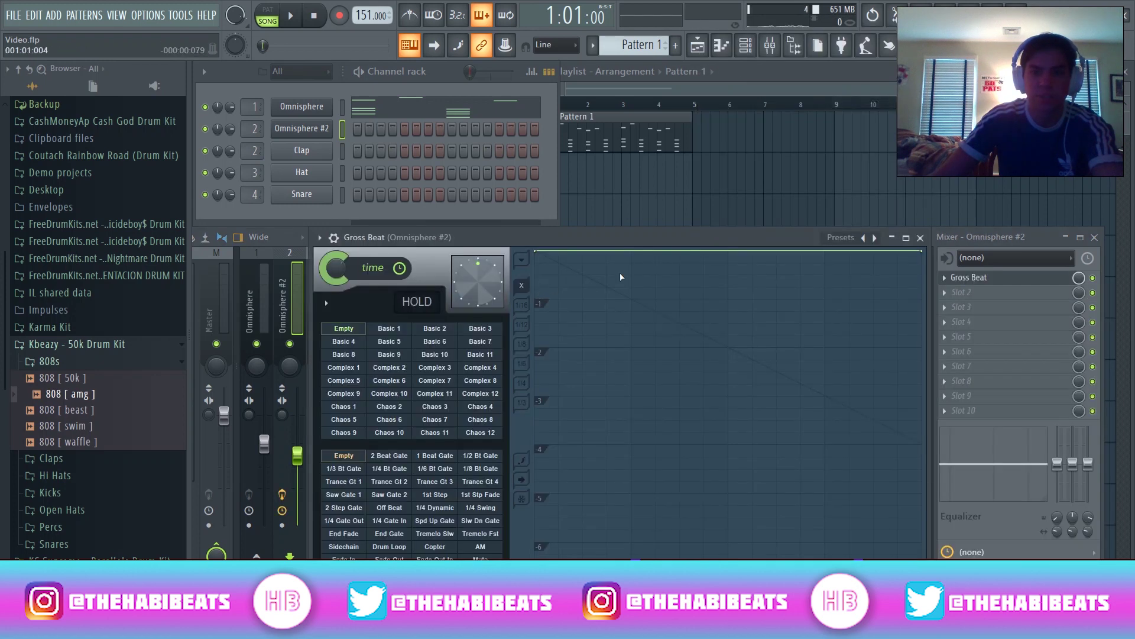
{"action": "left_click", "coordinate": [875, 238]}
{"action": "left_click", "coordinate": [969, 272]}
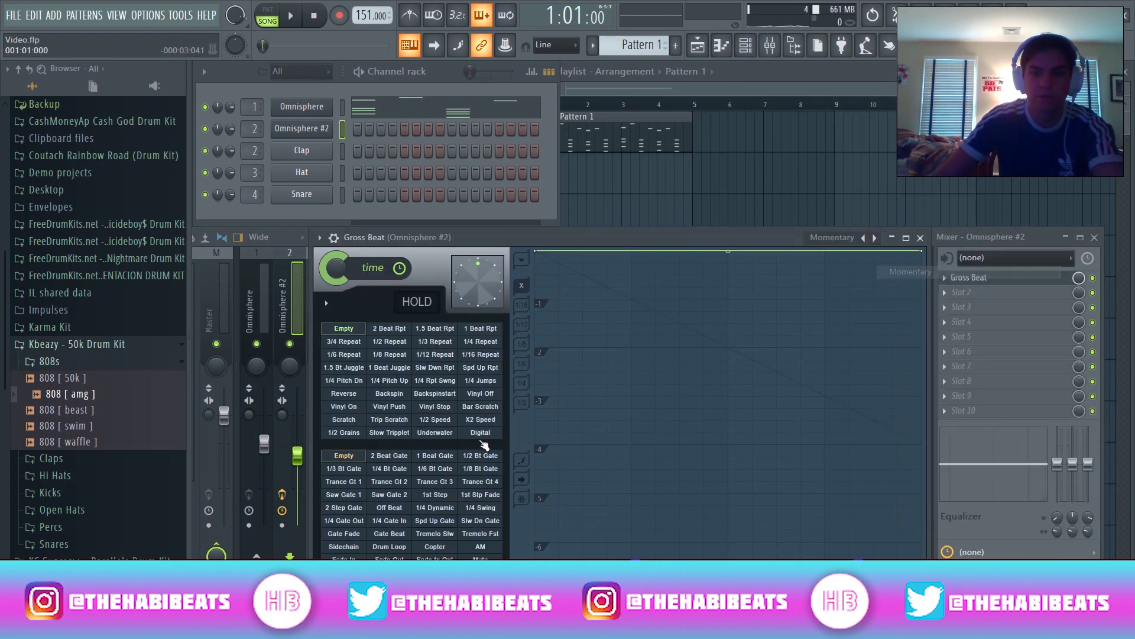
{"action": "key", "text": "F9"}
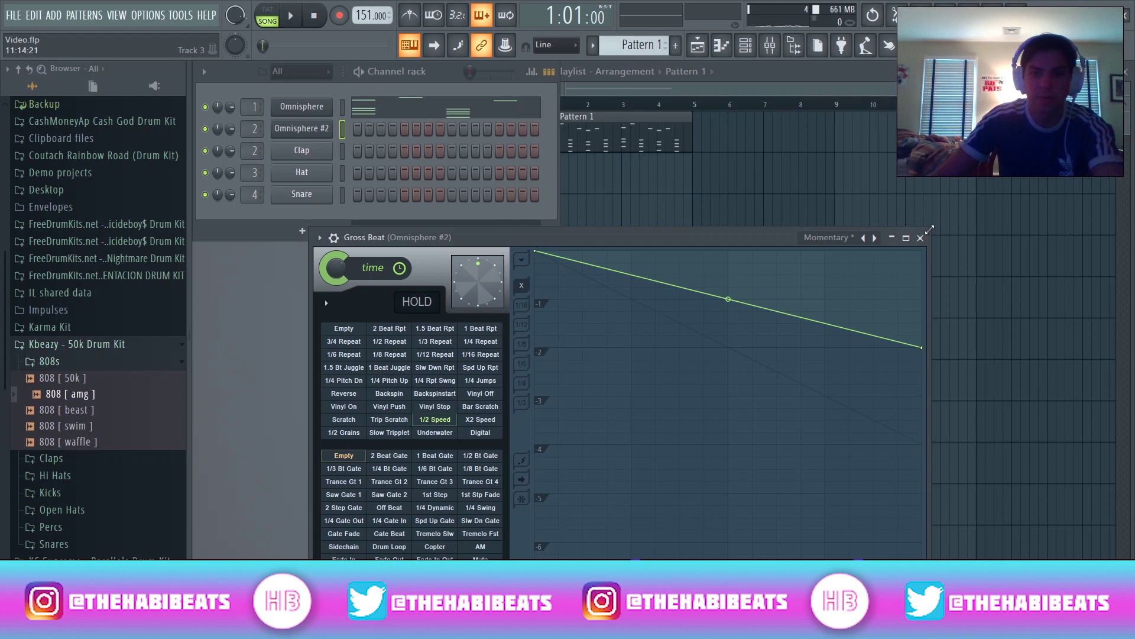
{"action": "left_click", "coordinate": [920, 238]}
Create Pattern 2, place it at the start of Track 2 in the playlist, and extend its clip to four bars.
{"action": "left_click", "coordinate": [676, 44]}
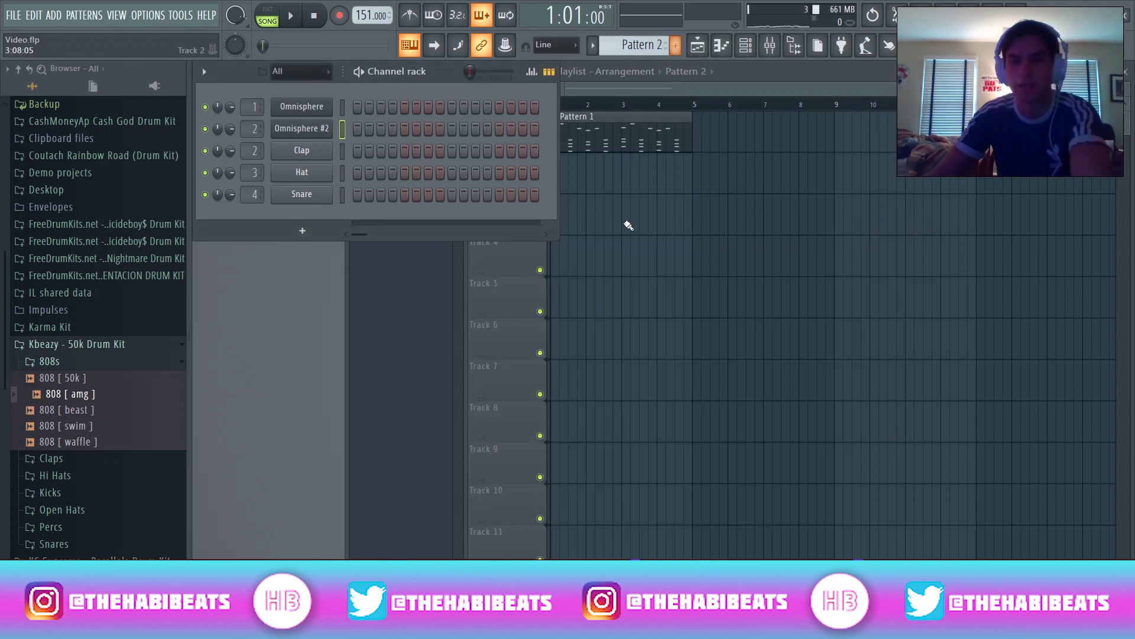
{"action": "left_click", "coordinate": [565, 176]}
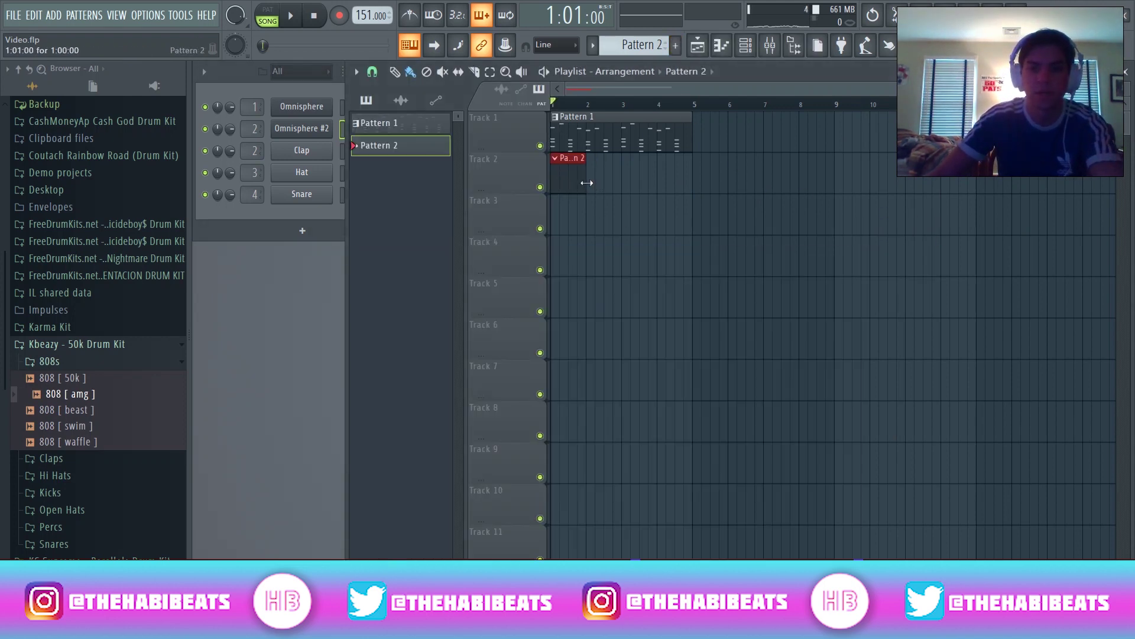
{"action": "left_click_drag", "start_coordinate": [586, 182], "coordinate": [693, 180]}
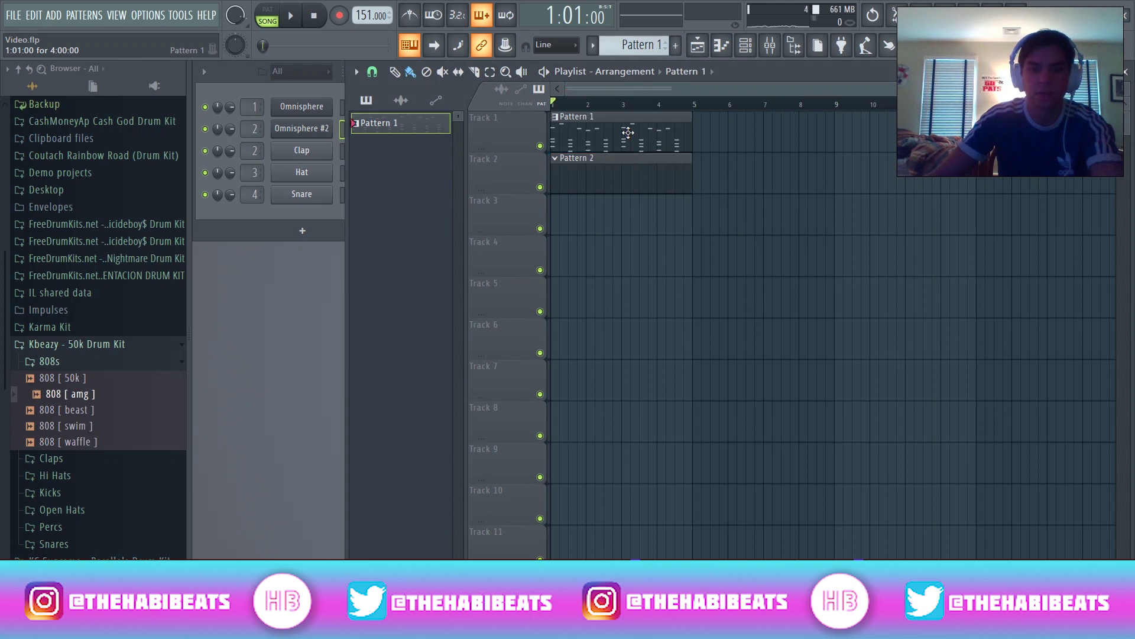
Copy all of Pattern 1's Omnisphere notes into the Omnisphere #2 piano roll of Pattern 2.
{"action": "double_click", "coordinate": [628, 132]}
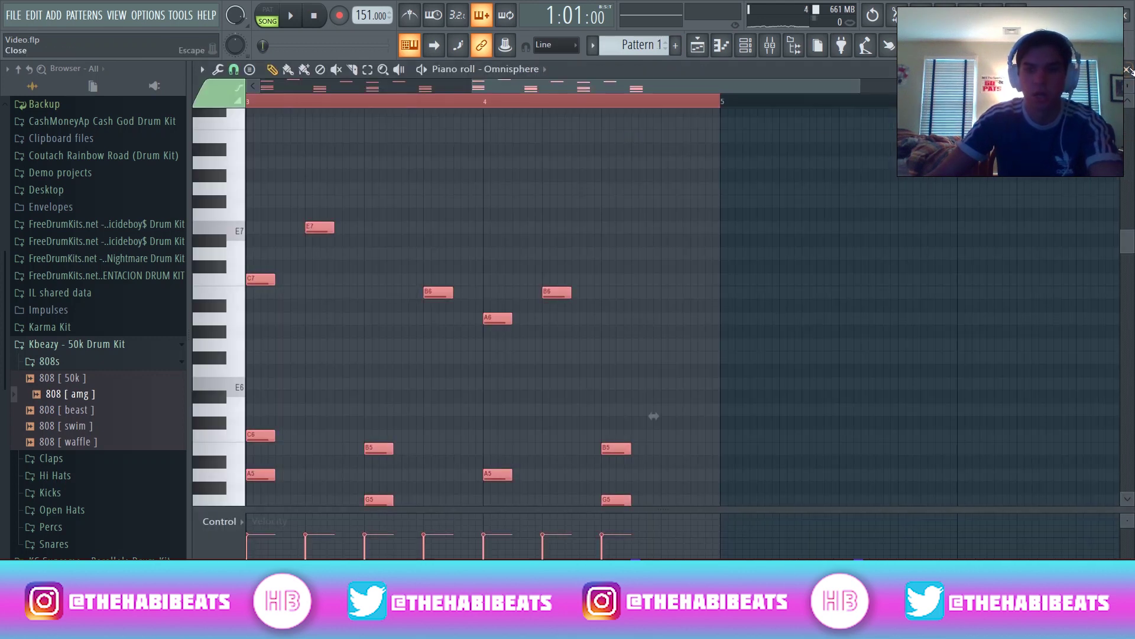
{"action": "left_click", "coordinate": [1126, 70]}
{"action": "mouse_move", "coordinate": [344, 132]}
{"action": "left_mouse_down"}
{"action": "mouse_move", "coordinate": [557, 132]}
{"action": "mouse_move", "coordinate": [345, 132]}
{"action": "left_mouse_up"}
{"action": "left_click", "coordinate": [731, 49]}
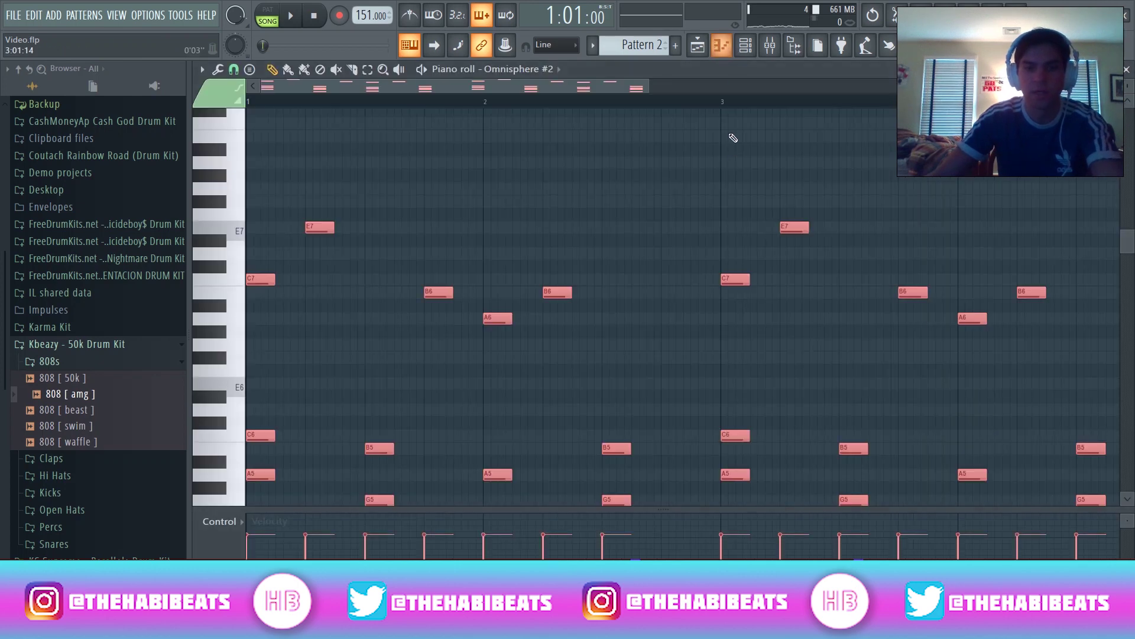
{"action": "left_click", "coordinate": [1127, 71]}
Solo Track 2 to hear the half-speed layer on its own, and unmute Track 1 after playback.
{"action": "right_click", "coordinate": [541, 187]}
{"action": "key", "text": "space"}
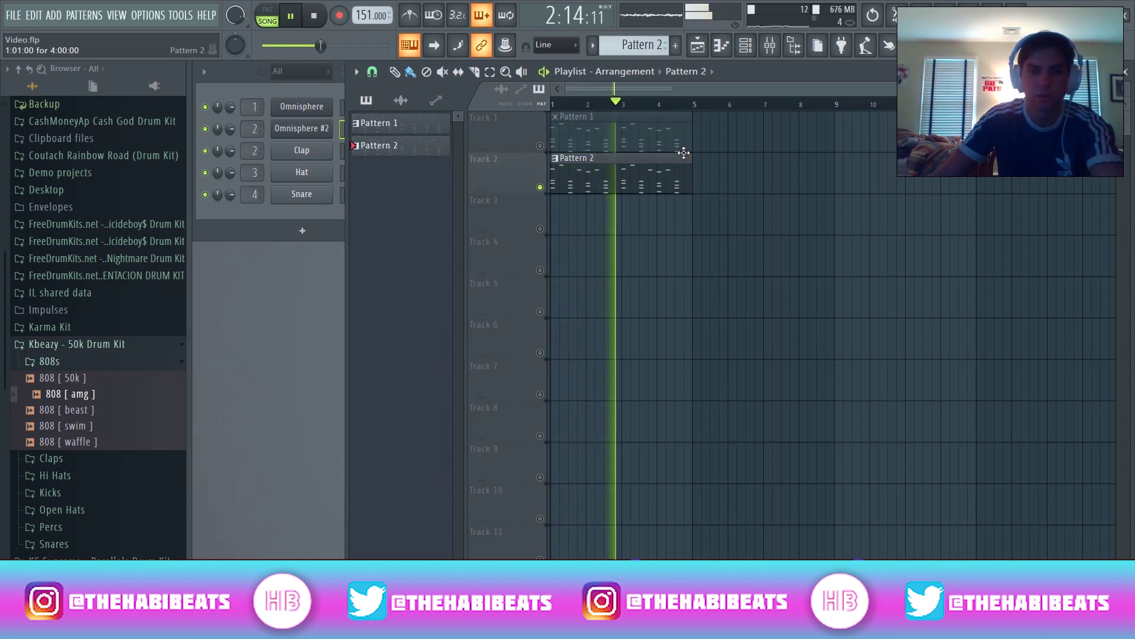
{"action": "key", "text": "space"}
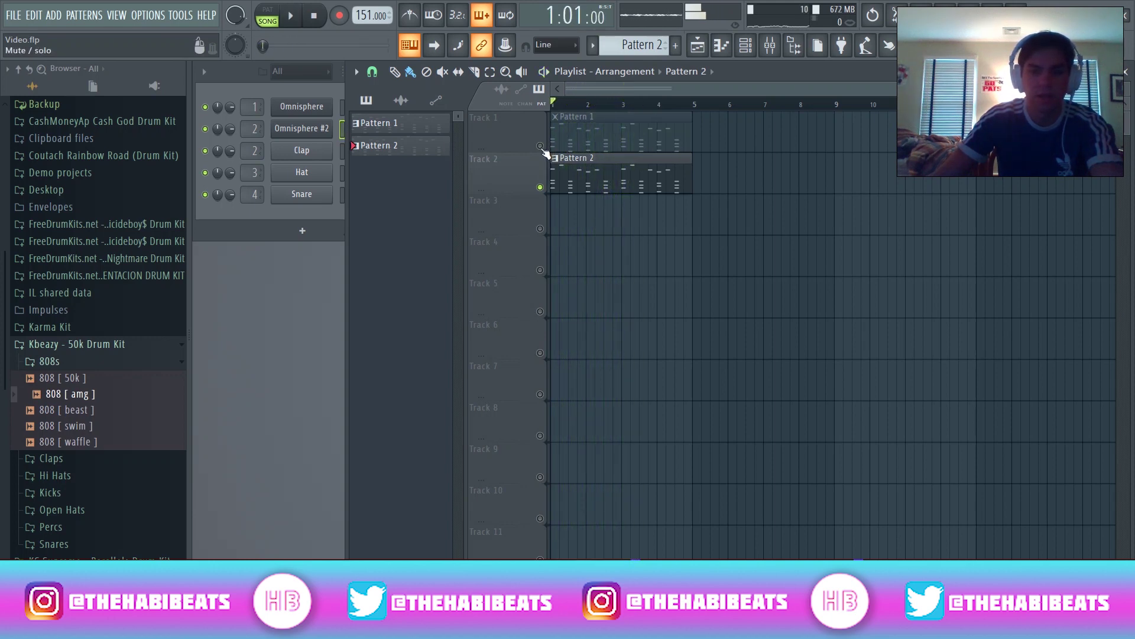
{"action": "left_click", "coordinate": [539, 145]}
Lower all Omnisphere notes in Pattern 1 by one octave and play both patterns together.
{"action": "double_click", "coordinate": [566, 135]}
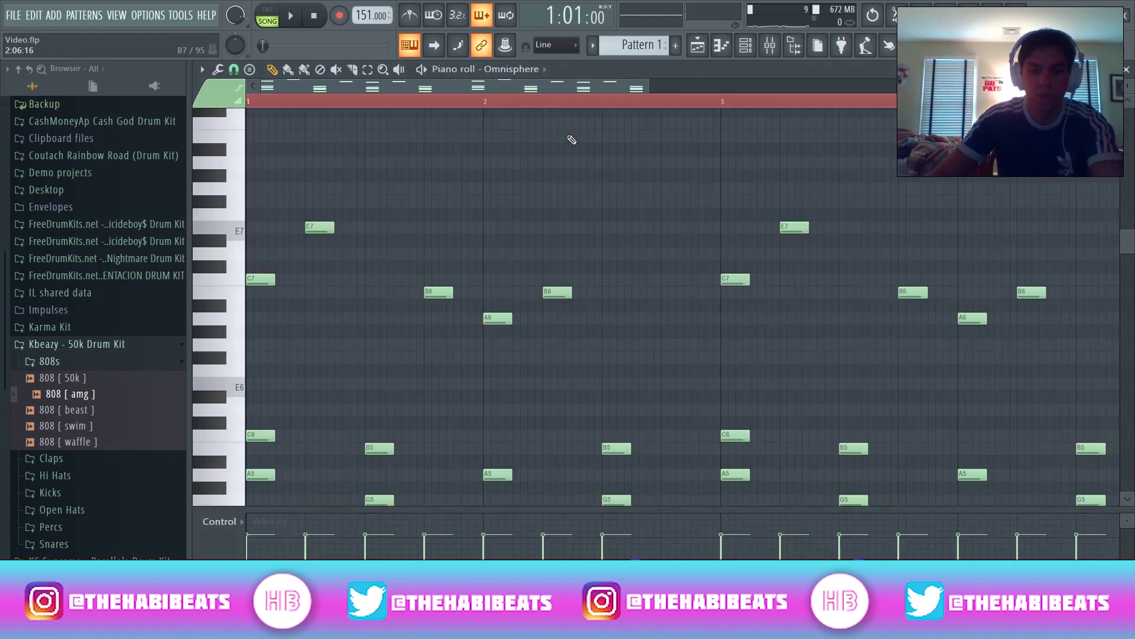
{"action": "key", "text": "ctrl+a"}
{"action": "key", "text": "ctrl+Down"}
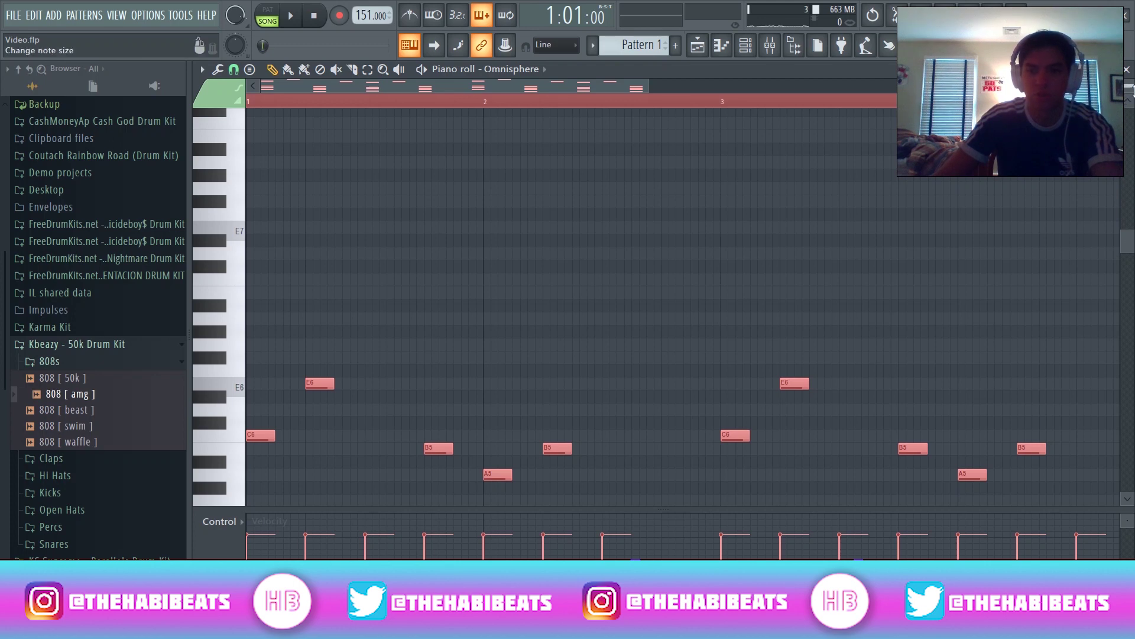
{"action": "left_click", "coordinate": [1127, 69]}
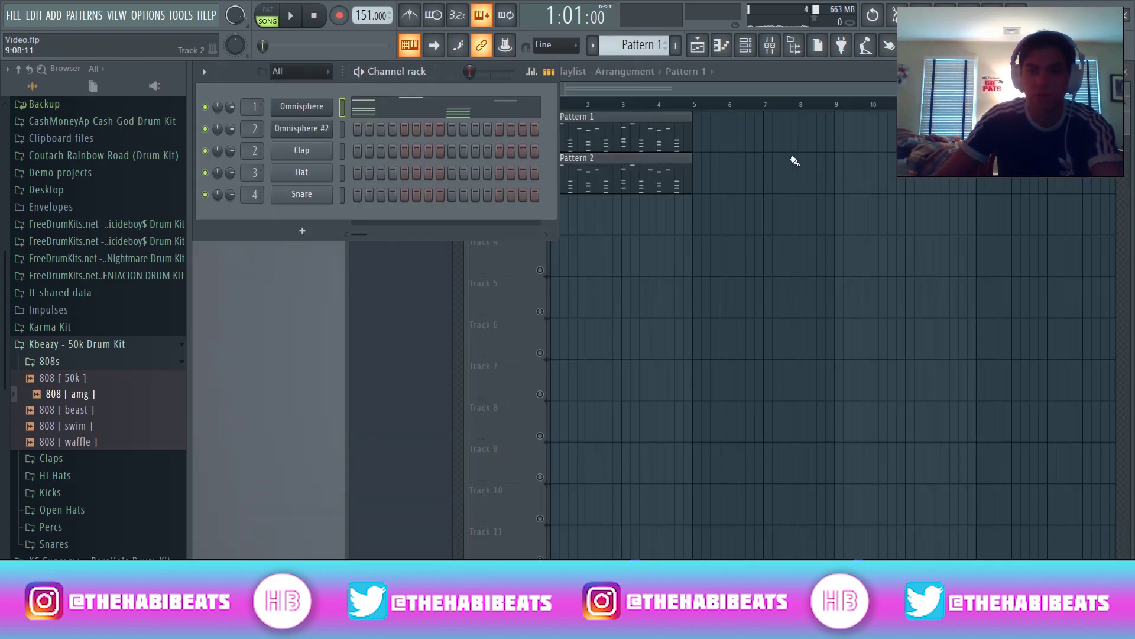
{"action": "left_click", "coordinate": [668, 93]}
{"action": "key", "text": "space"}
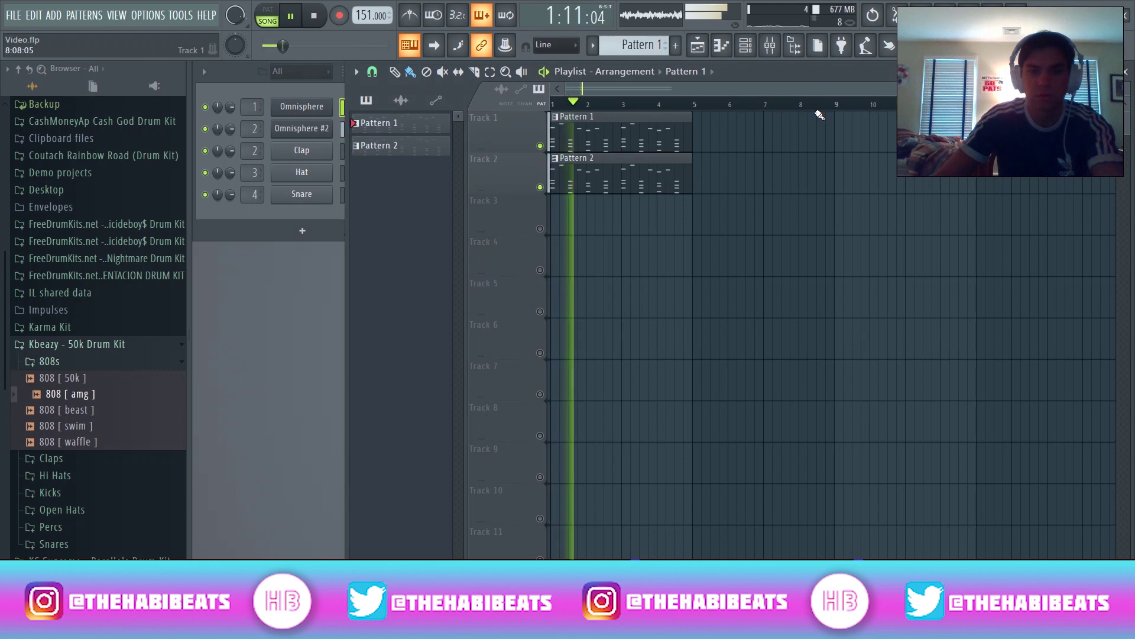
{"action": "key", "text": "space"}
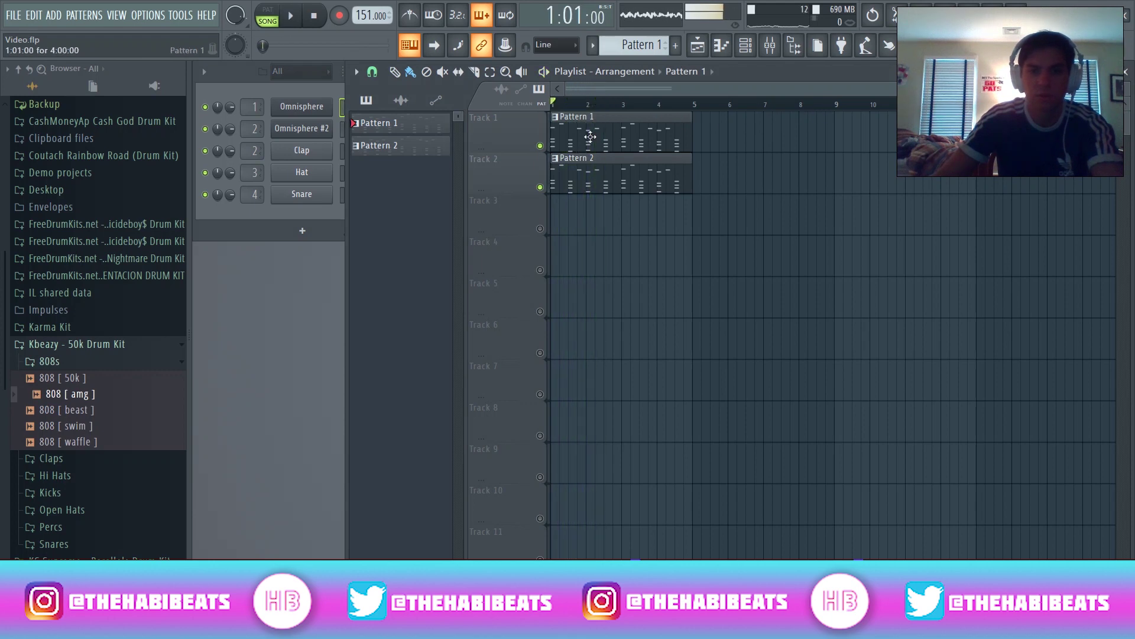
Return all Omnisphere notes in Pattern 1 to the higher octave and play both patterns together.
{"action": "double_click", "coordinate": [636, 140]}
{"action": "scroll", "coordinate": [307, 130], "scroll_direction": "left", "scroll_amount": 2}
{"action": "key", "text": "ctrl+a"}
{"action": "scroll", "coordinate": [310, 135], "scroll_direction": "down", "scroll_amount": 4}
{"action": "key", "text": "space"}
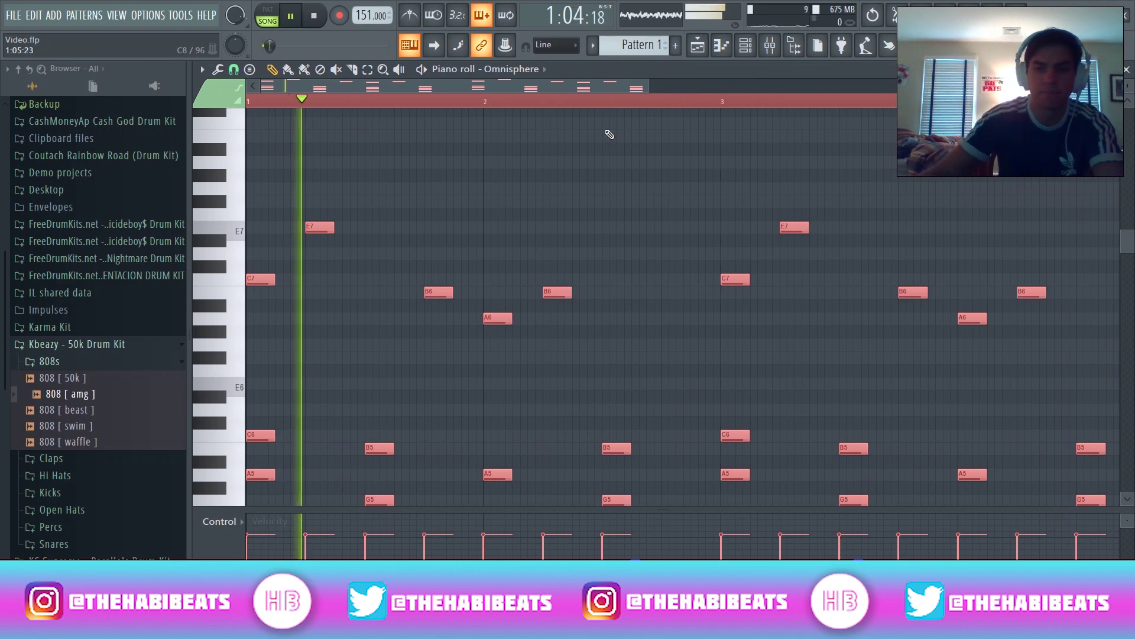
{"action": "left_click", "coordinate": [1127, 70]}
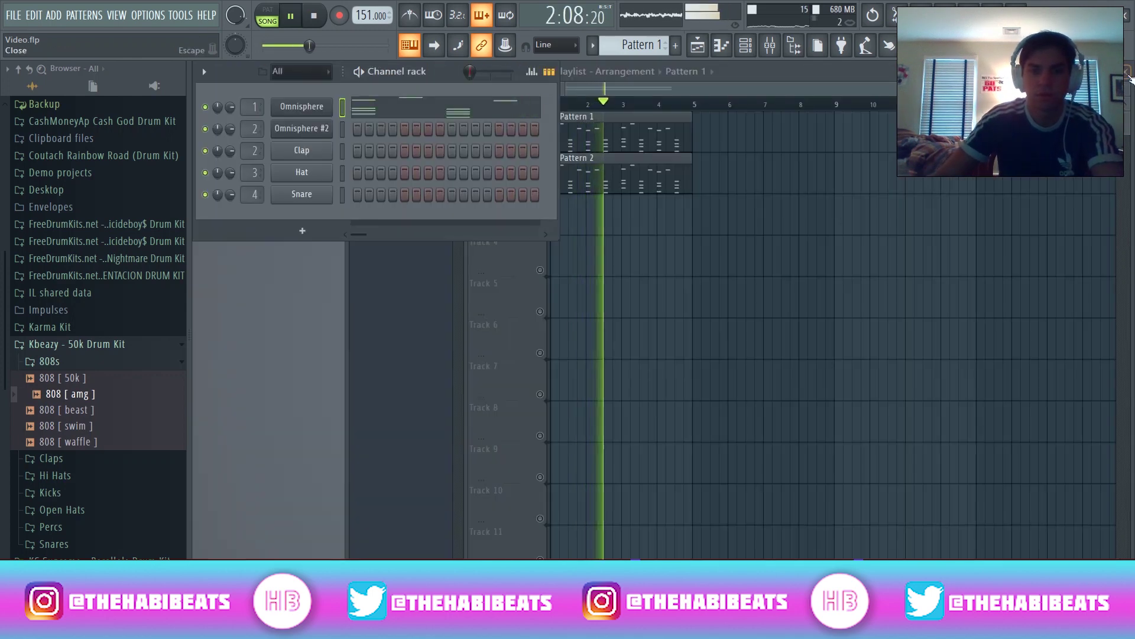
{"action": "left_click", "coordinate": [508, 132]}
{"action": "key", "text": "space"}
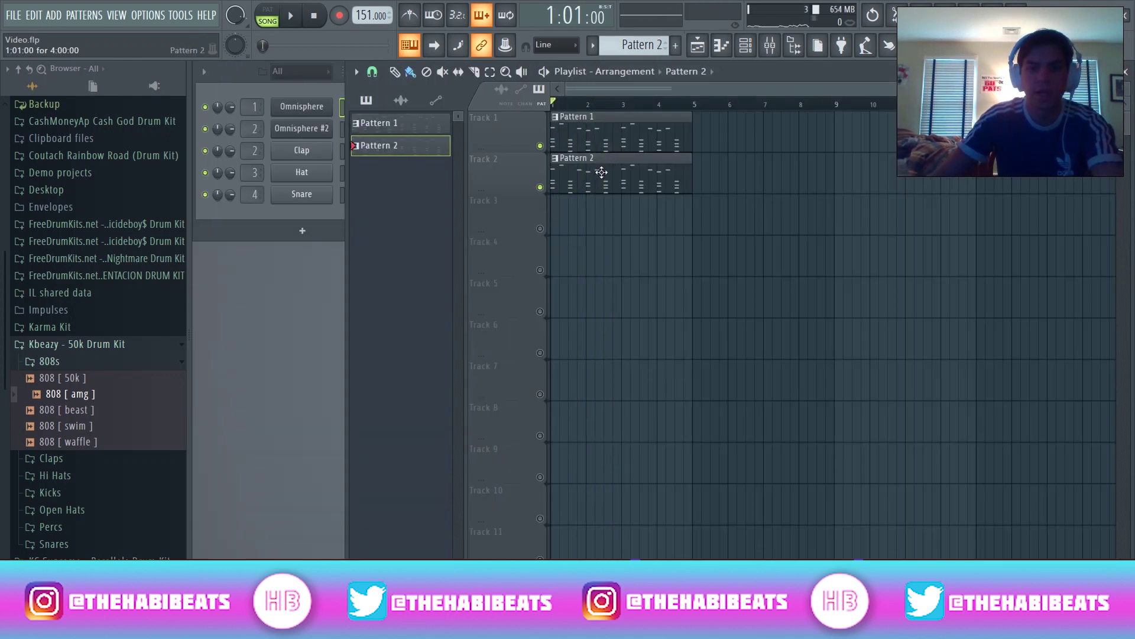
Solo Track 1, bring up the Omnisphere mixer track, and play Pattern 1 on its own.
{"action": "right_click", "coordinate": [541, 146]}
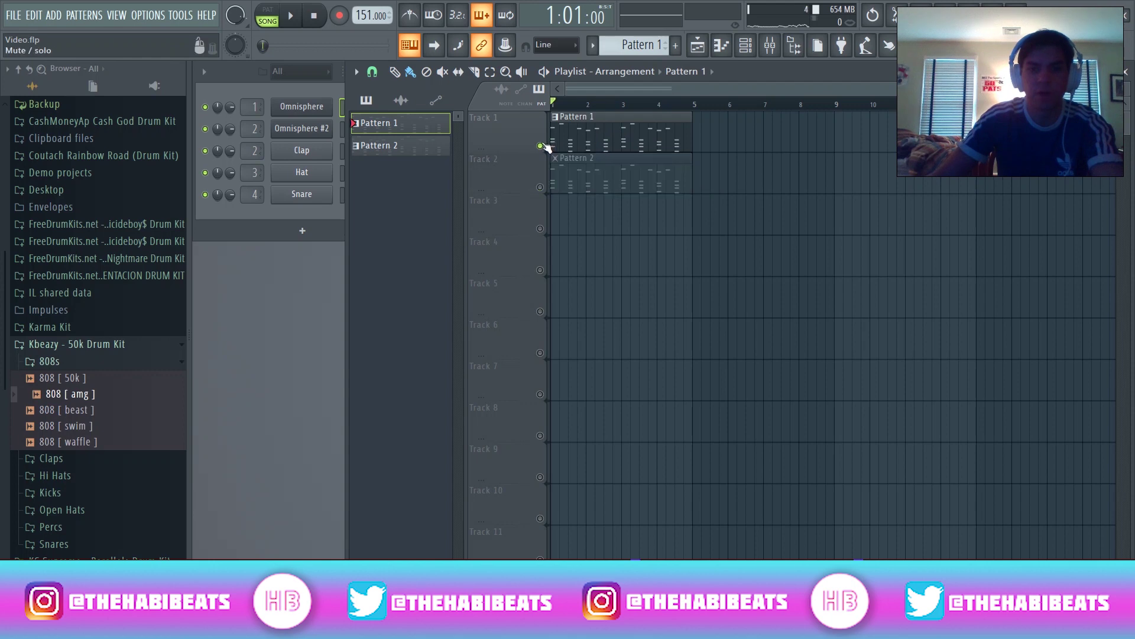
{"action": "left_click", "coordinate": [768, 50]}
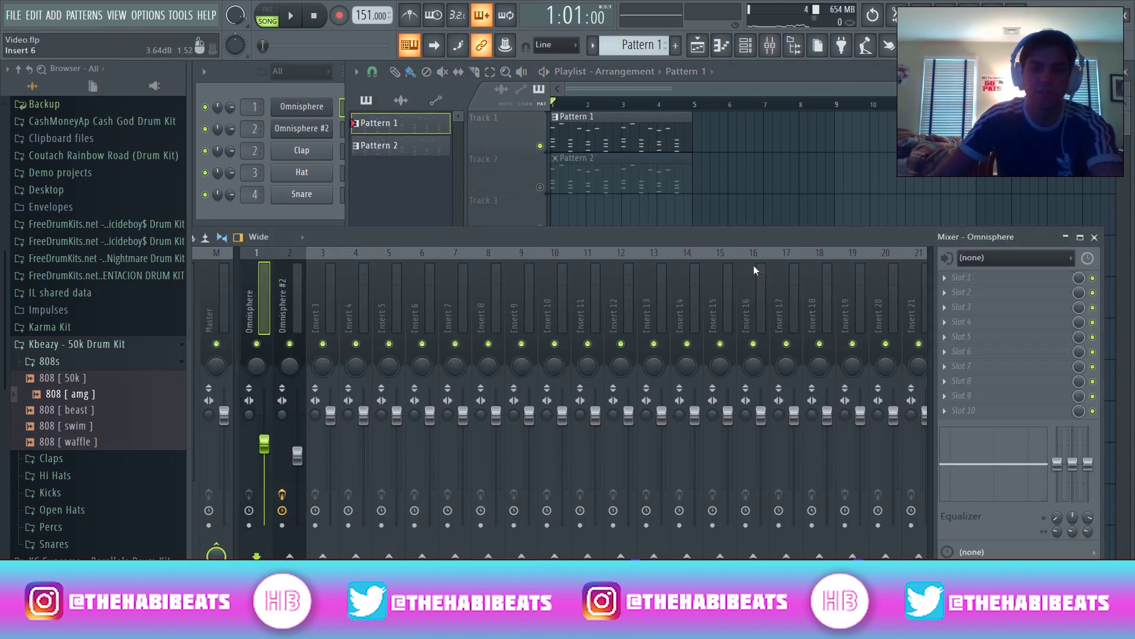
{"action": "left_click", "coordinate": [966, 279]}
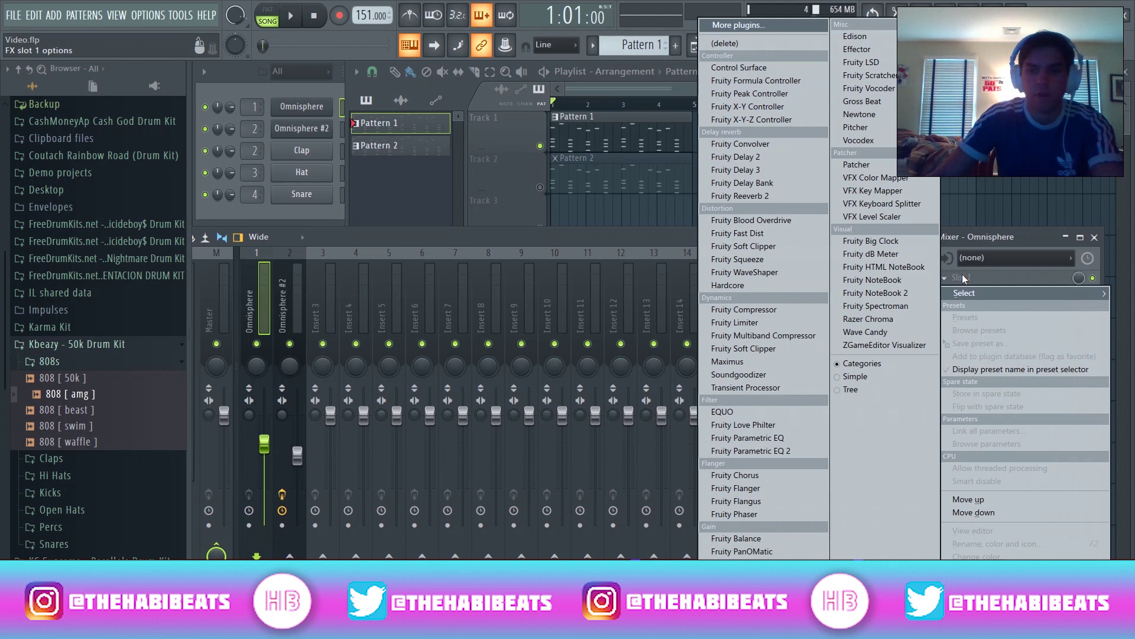
{"action": "left_click", "coordinate": [972, 279]}
{"action": "key", "text": "space"}
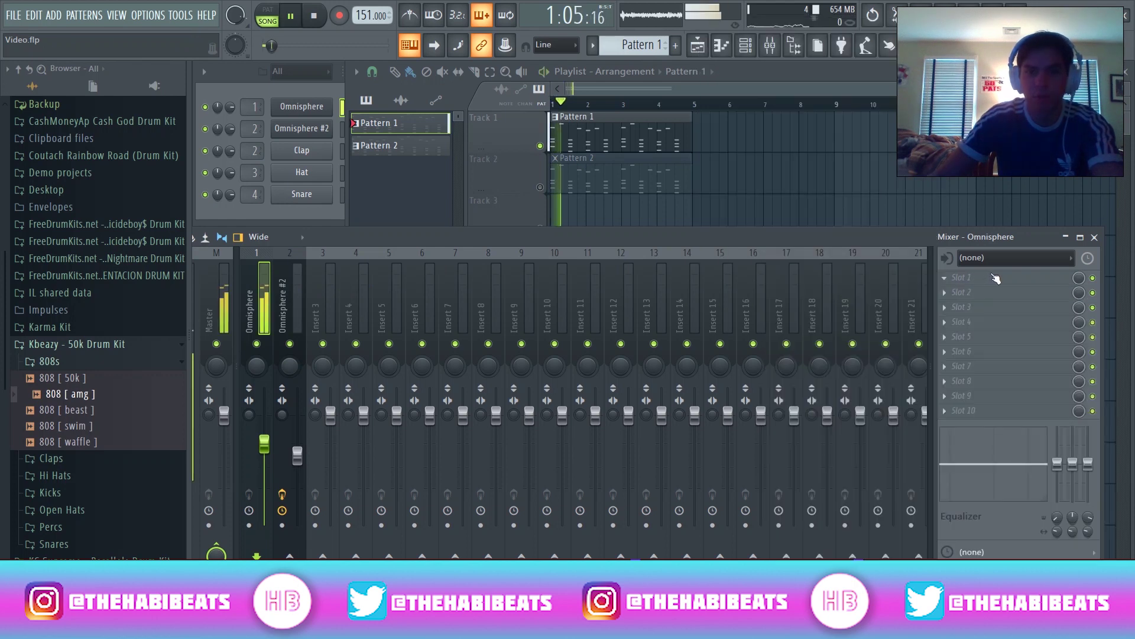
{"action": "key", "text": "space"}
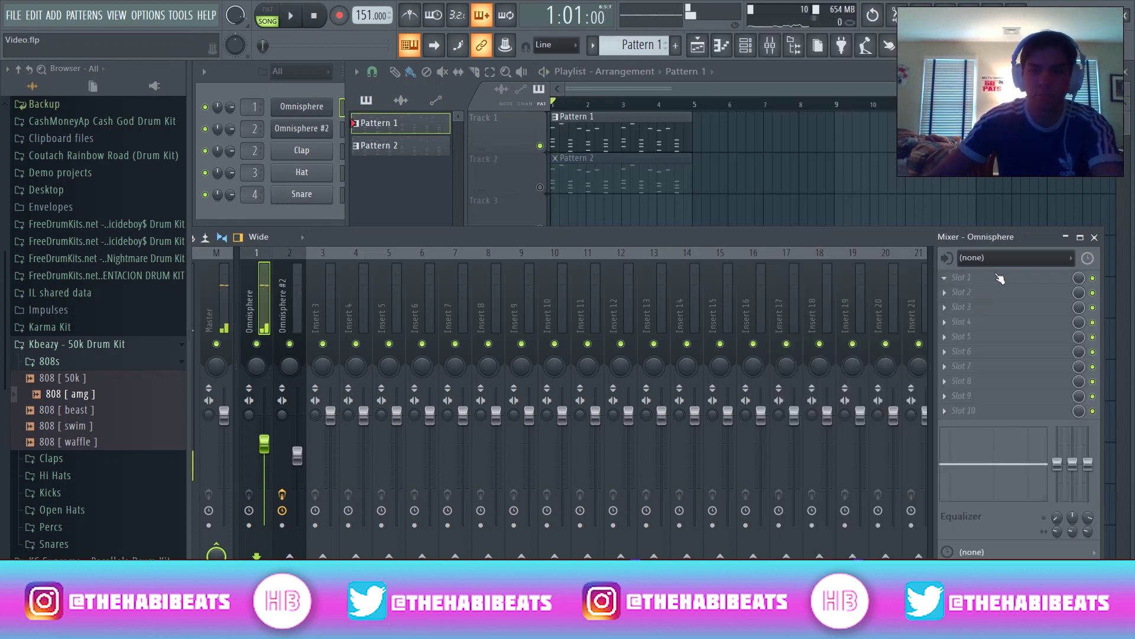
Add Fruity Chorus to slot 1 of the Omnisphere mixer track and load its Fat Clean preset.
{"action": "left_click", "coordinate": [999, 278]}
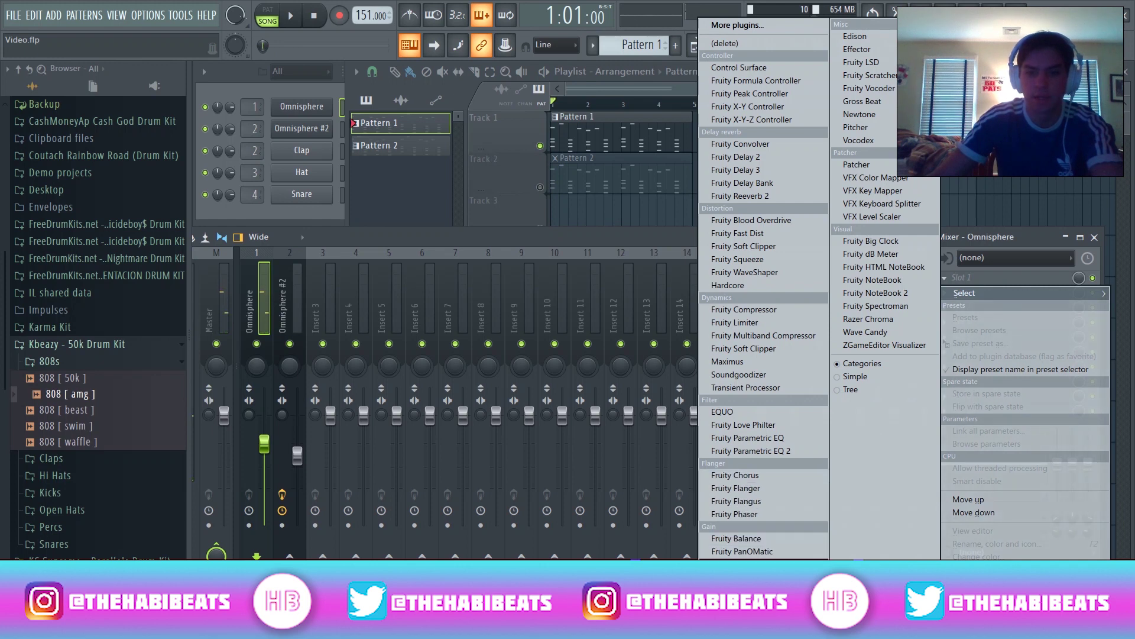
{"action": "left_click", "coordinate": [739, 475]}
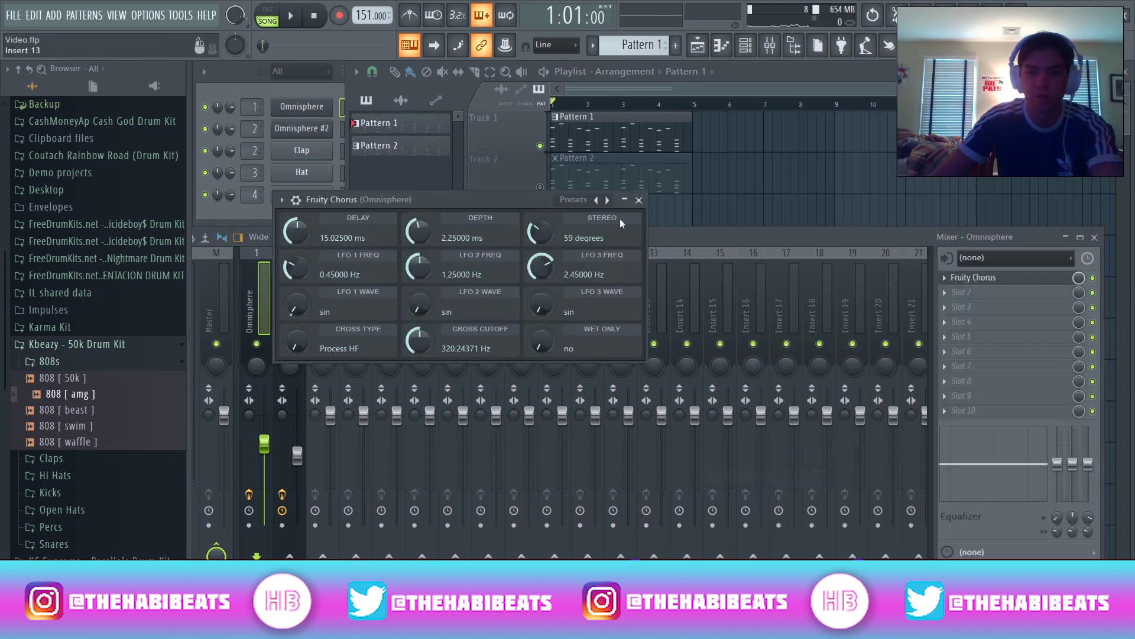
{"action": "left_click", "coordinate": [609, 203]}
{"action": "left_click", "coordinate": [656, 255]}
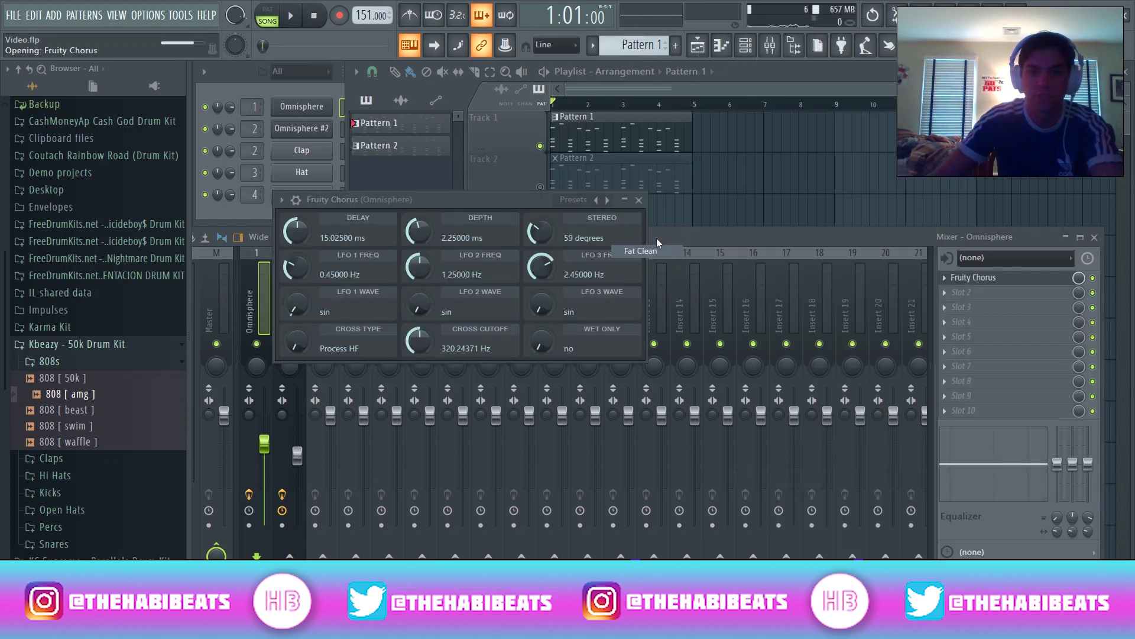
Close the Fruity Chorus window and play Pattern 1 to audition the Omnisphere sound with the chorus applied.
{"action": "left_click", "coordinate": [638, 199]}
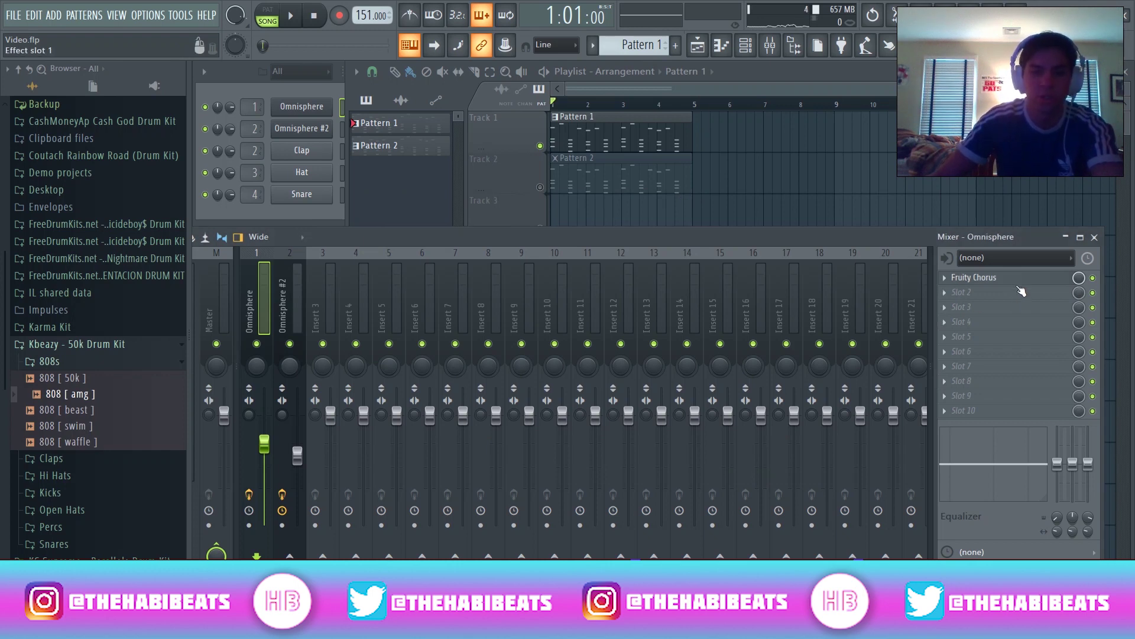
{"action": "key", "text": "space"}
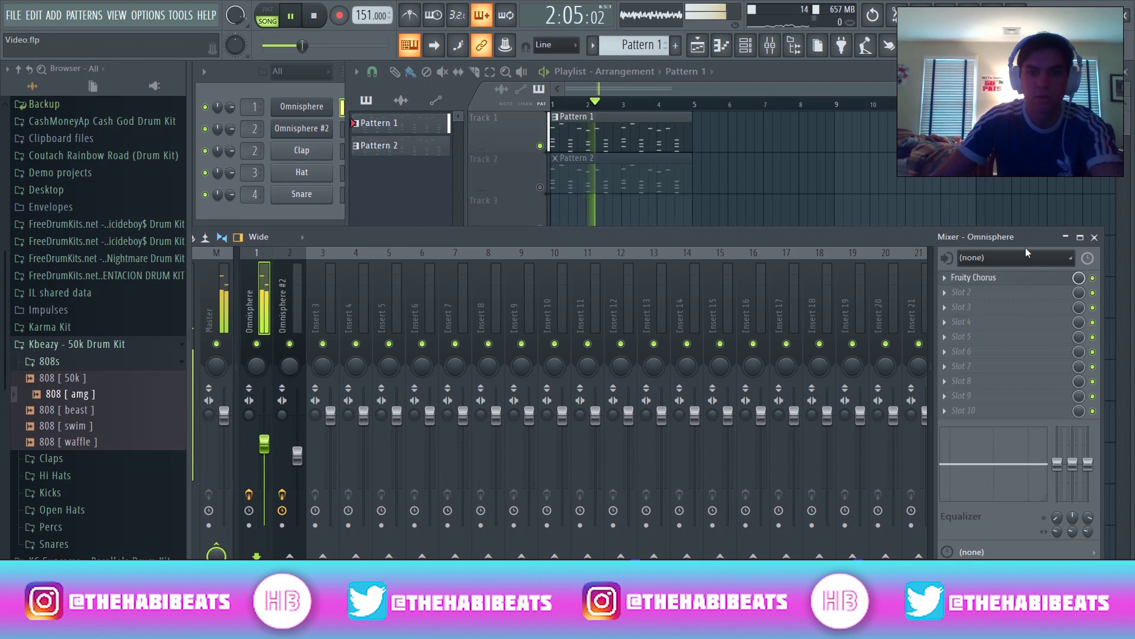
{"action": "key", "text": "space"}
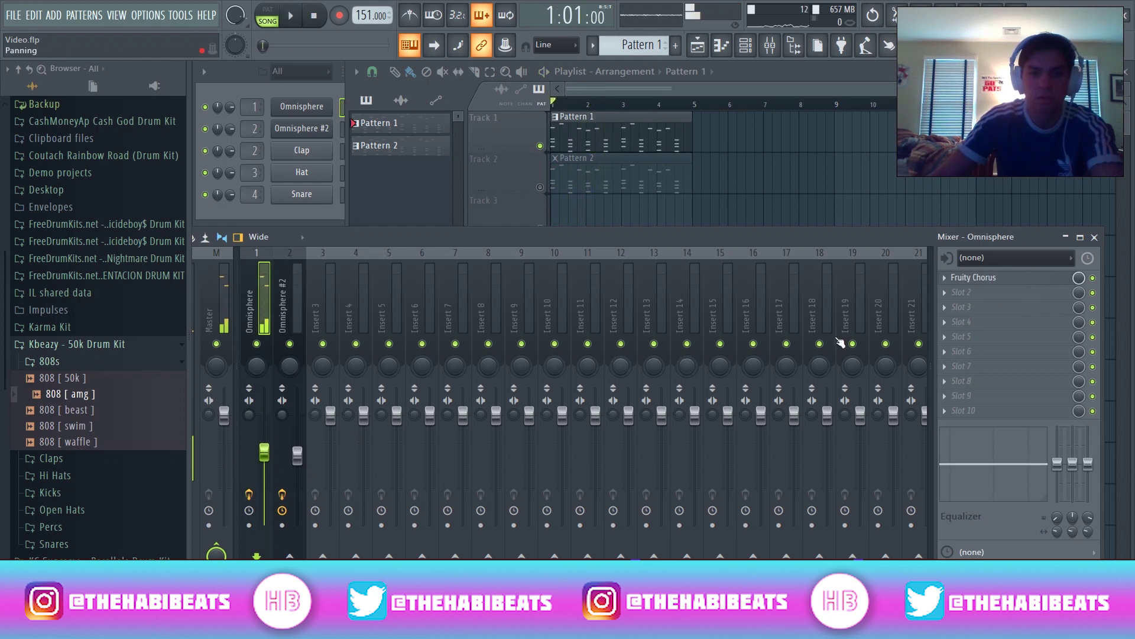
Add Fruity Parametric EQ 2 to slot 2 of the Omnisphere mixer track and load its 40Hz + 18kHz cut preset.
{"action": "left_click", "coordinate": [964, 309]}
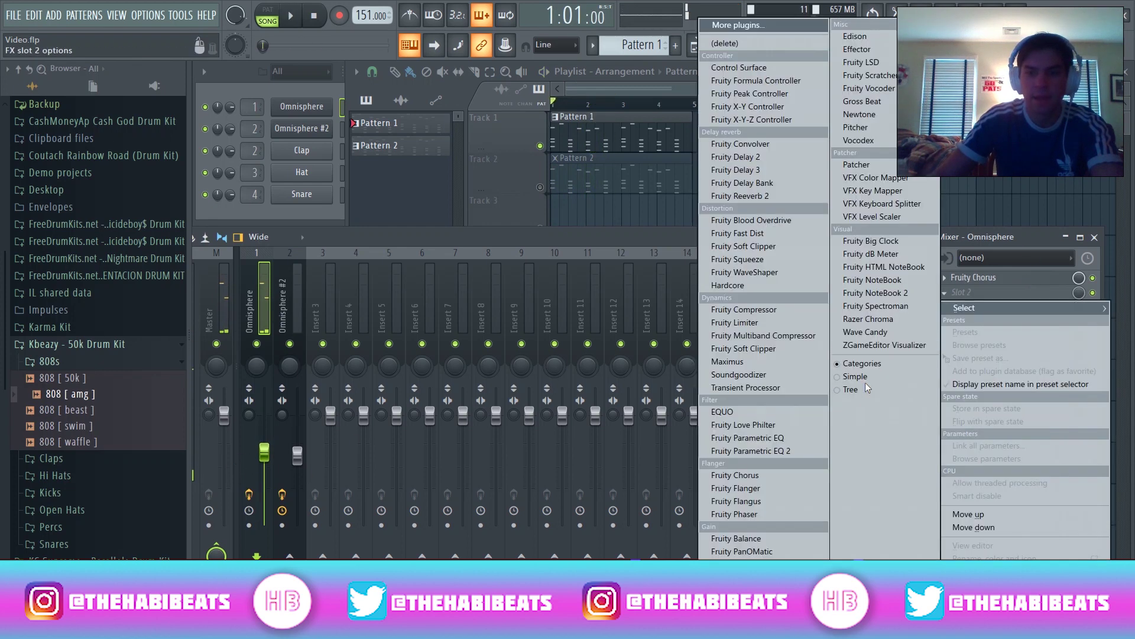
{"action": "left_click", "coordinate": [756, 456]}
{"action": "right_click", "coordinate": [709, 224]}
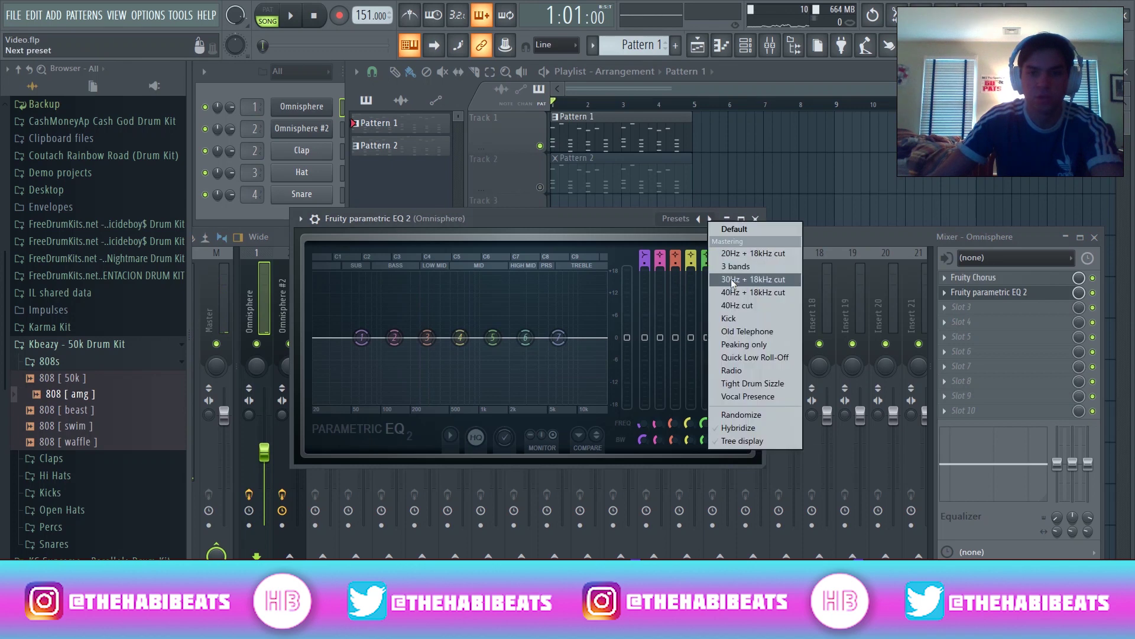
{"action": "left_click", "coordinate": [748, 293]}
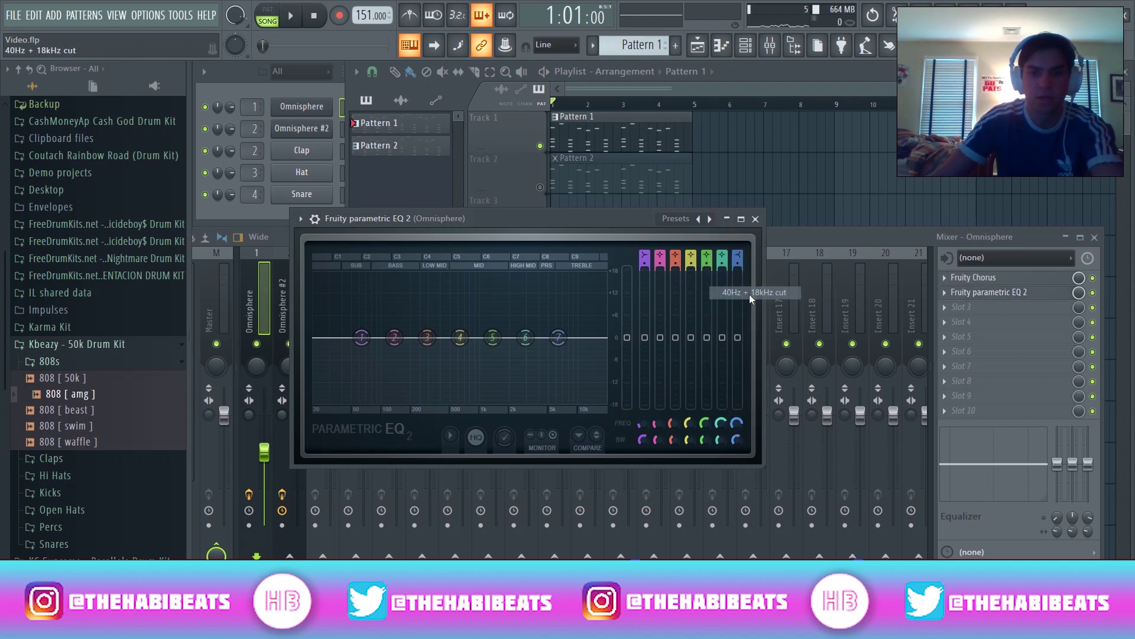
Raise the Omnisphere EQ's high-pass band to about 253 Hz and lower its low-pass band to about 9699 Hz during playback.
{"action": "left_click_drag", "start_coordinate": [337, 347], "coordinate": [424, 338]}
{"action": "key", "text": "space"}
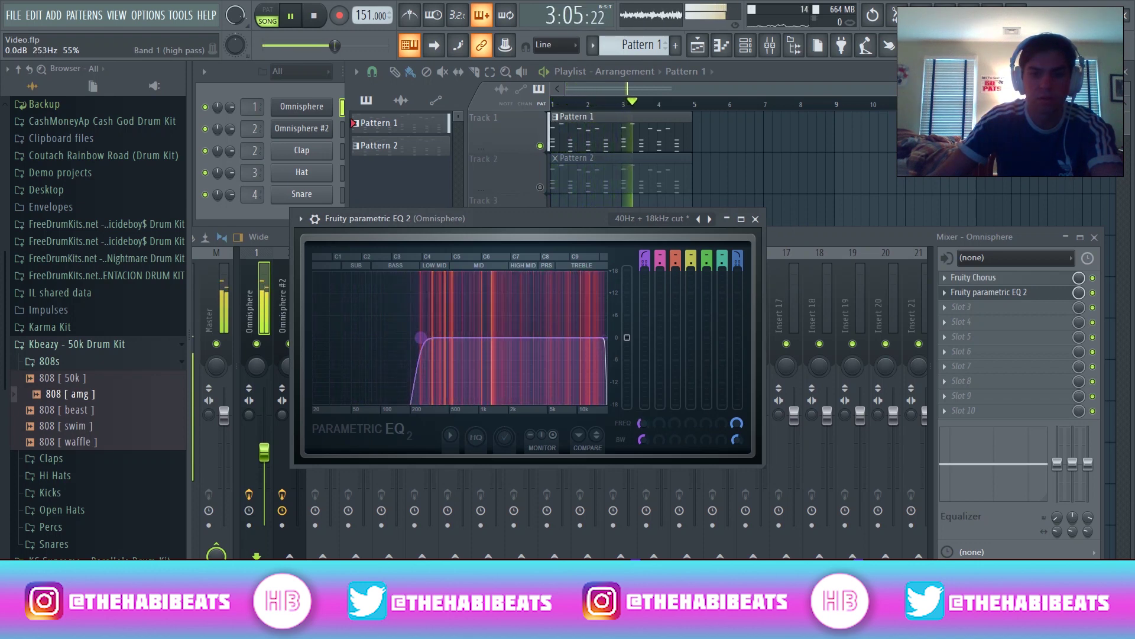
{"action": "left_click_drag", "start_coordinate": [604, 338], "coordinate": [578, 338]}
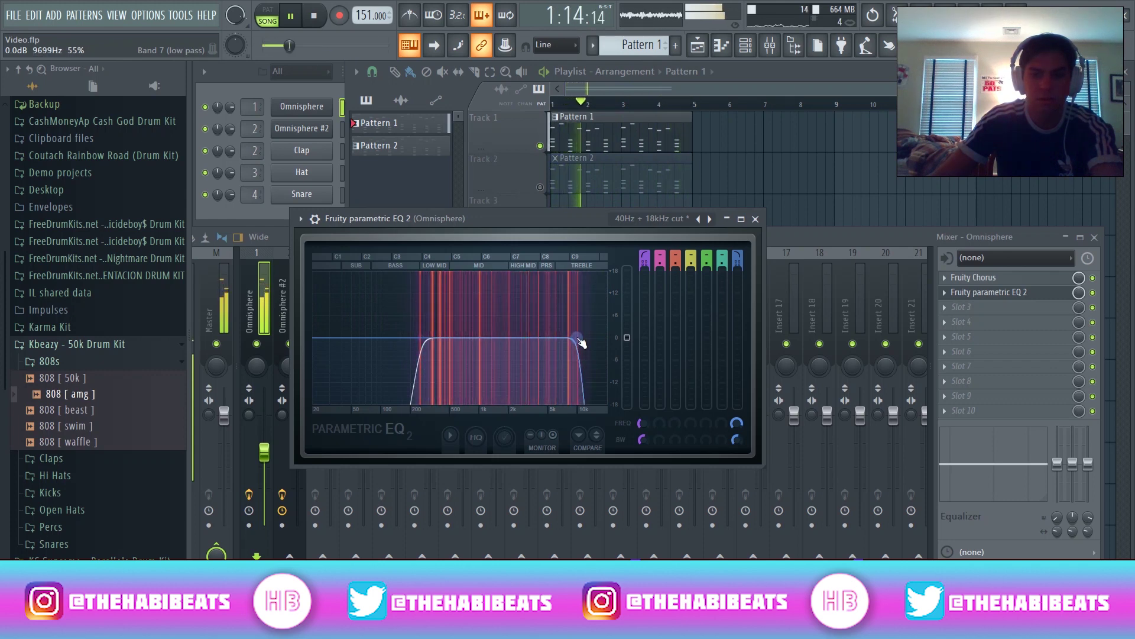
{"action": "key", "text": "space"}
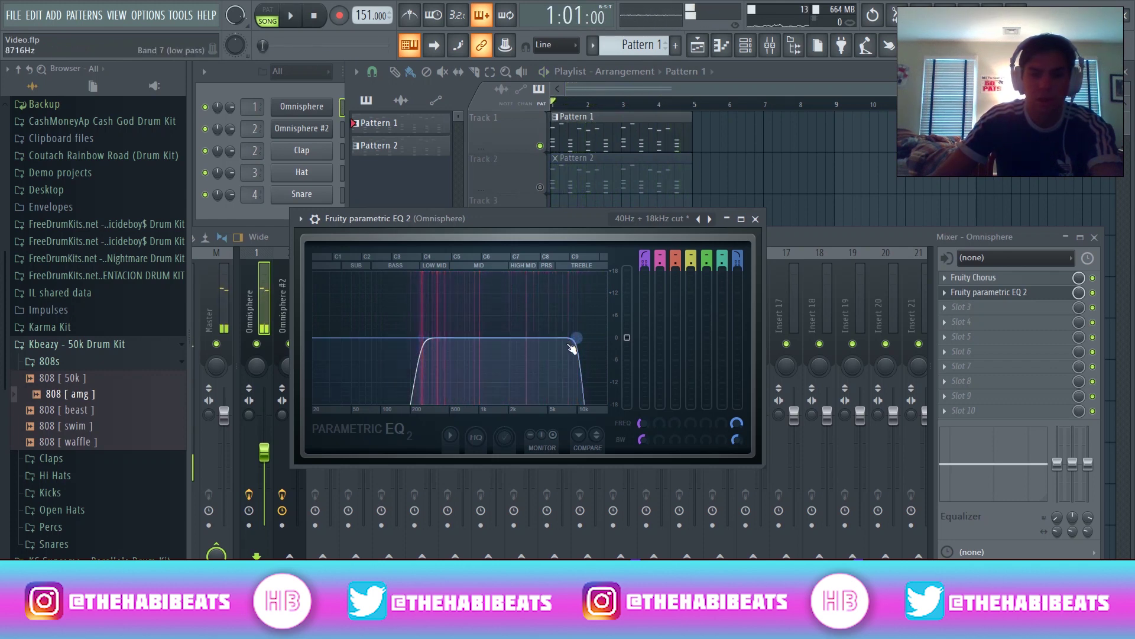
{"action": "left_click_drag", "start_coordinate": [581, 341], "coordinate": [581, 366]}
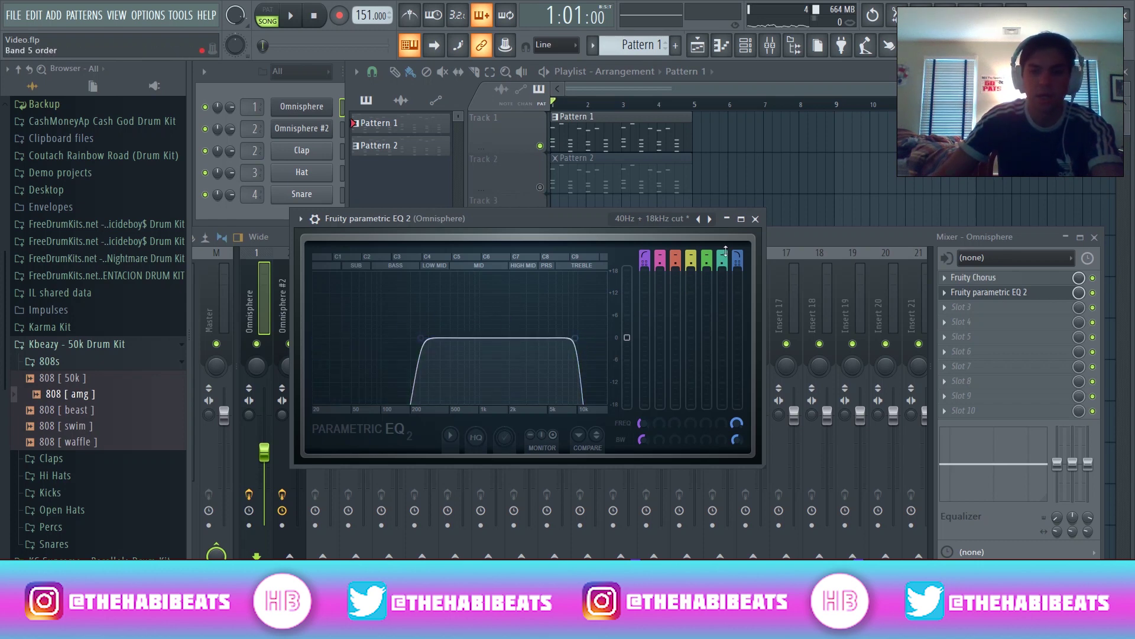
{"action": "left_click", "coordinate": [755, 219]}
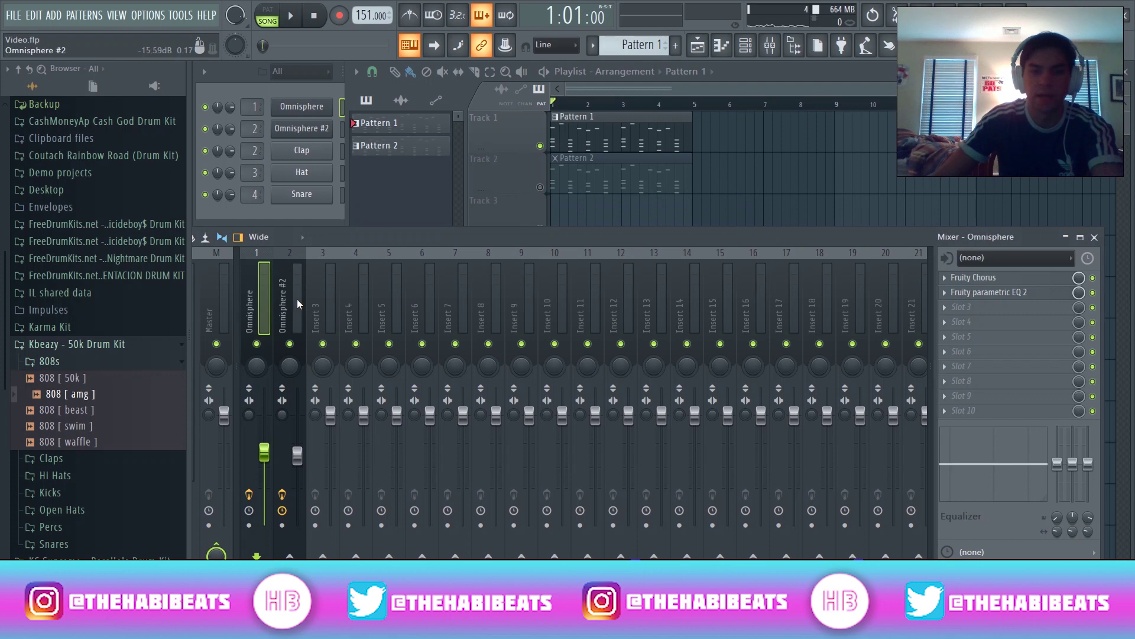
Solo Track 2 in the playlist and bring up the Omnisphere #2 mixer track.
{"action": "key", "text": "Right"}
{"action": "right_click", "coordinate": [541, 188]}
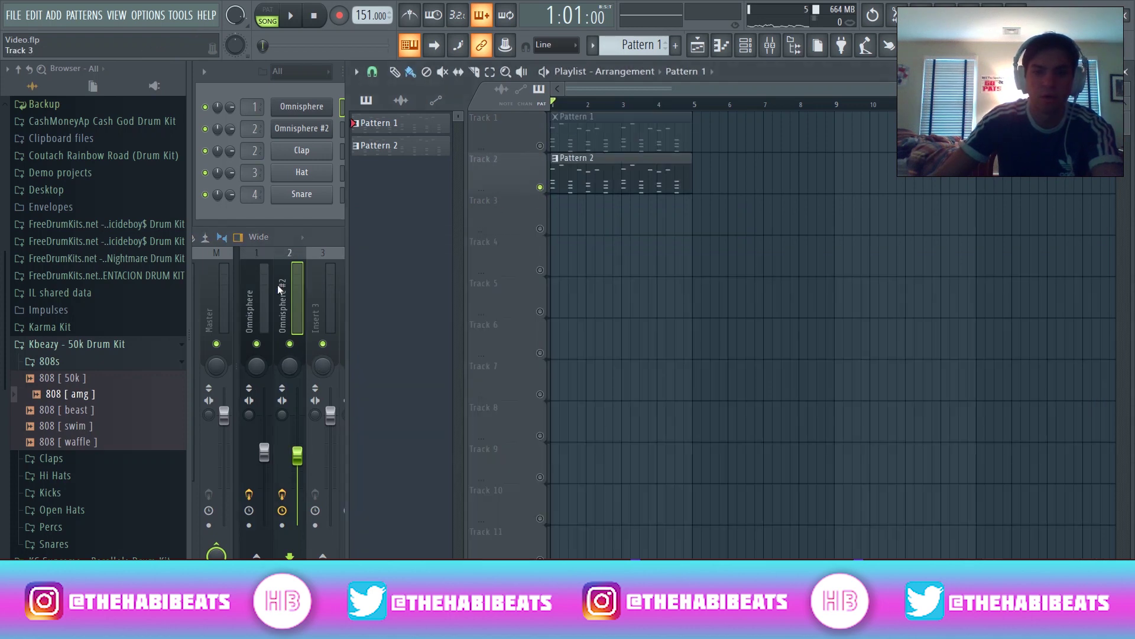
{"action": "left_click", "coordinate": [316, 227]}
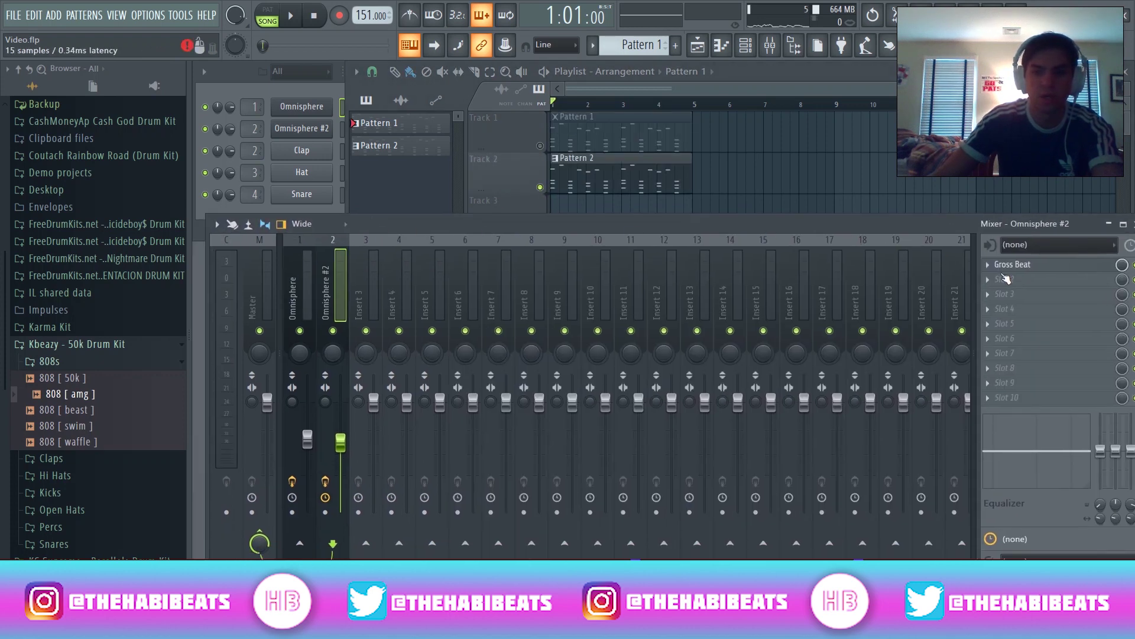
Add Fruity Parametric EQ 2 to slot 2 of the Omnisphere #2 track and load its 40Hz + 18kHz cut preset.
{"action": "left_click", "coordinate": [1005, 277]}
{"action": "left_click", "coordinate": [769, 452]}
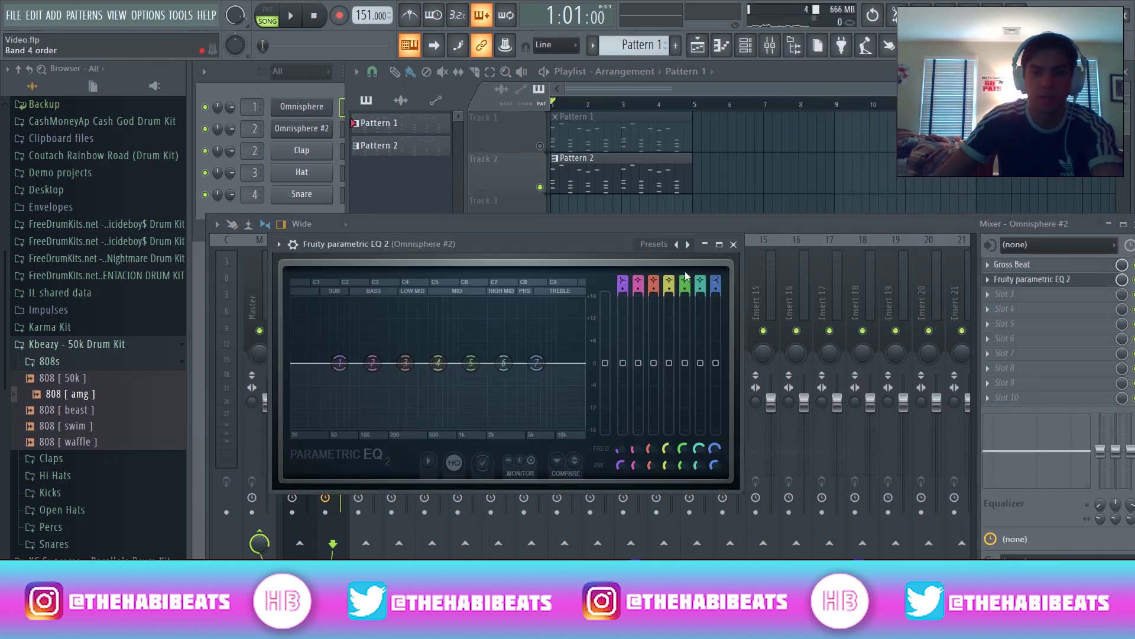
{"action": "key", "text": "space"}
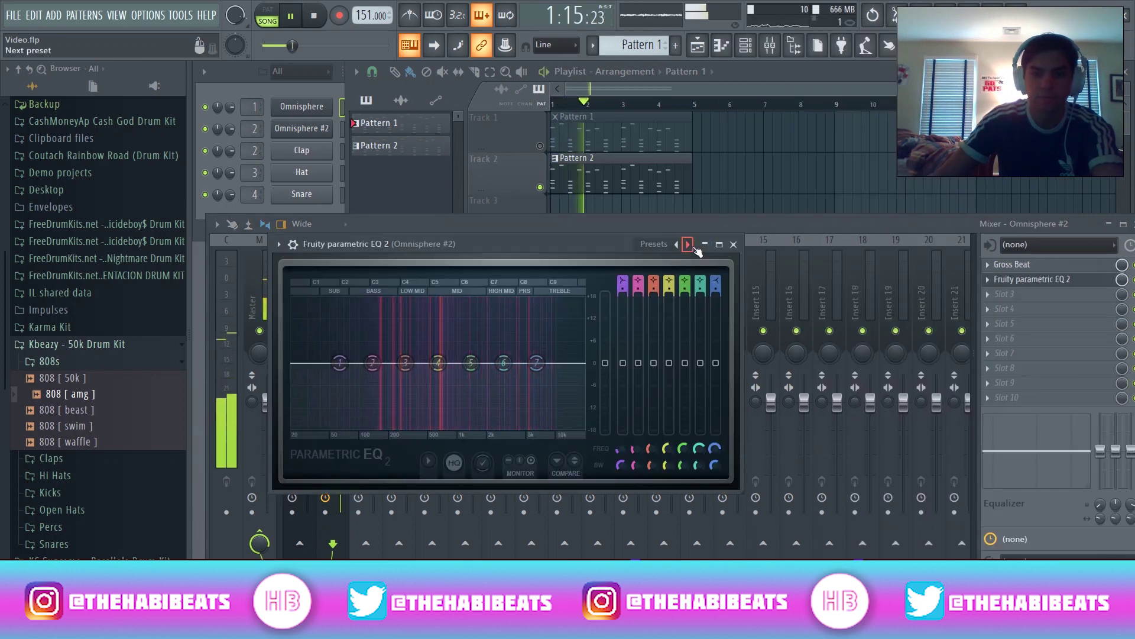
{"action": "left_click", "coordinate": [688, 246]}
{"action": "left_click", "coordinate": [733, 318]}
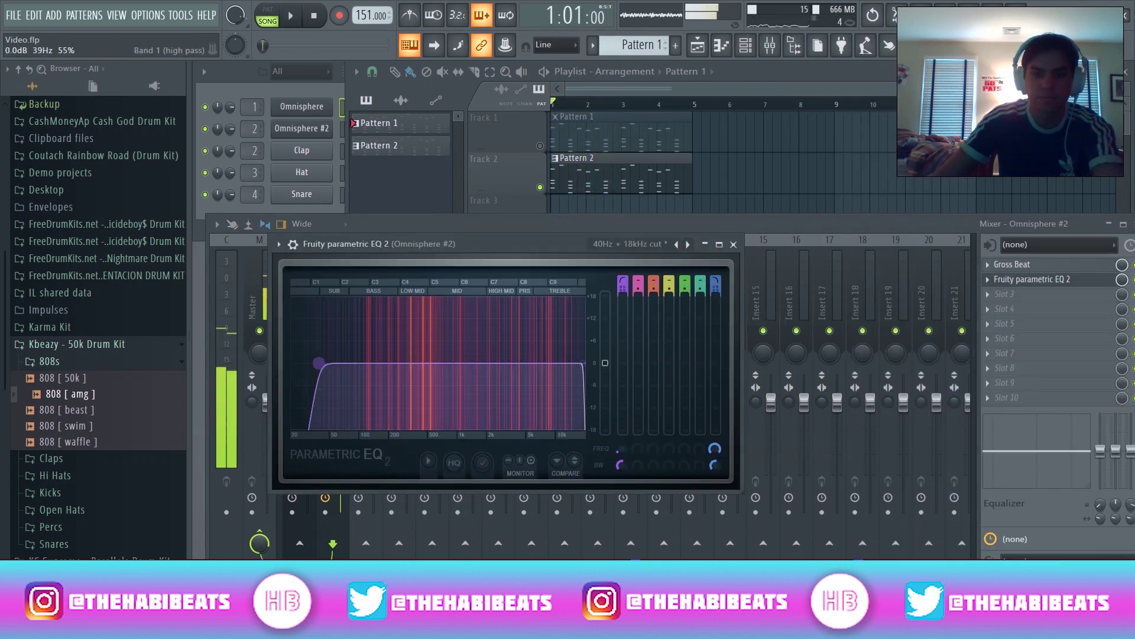
Raise the Omnisphere #2 EQ's high-pass band to about 176 Hz, lower its low-pass band, and close the mixer.
{"action": "left_click_drag", "start_coordinate": [322, 362], "coordinate": [382, 362]}
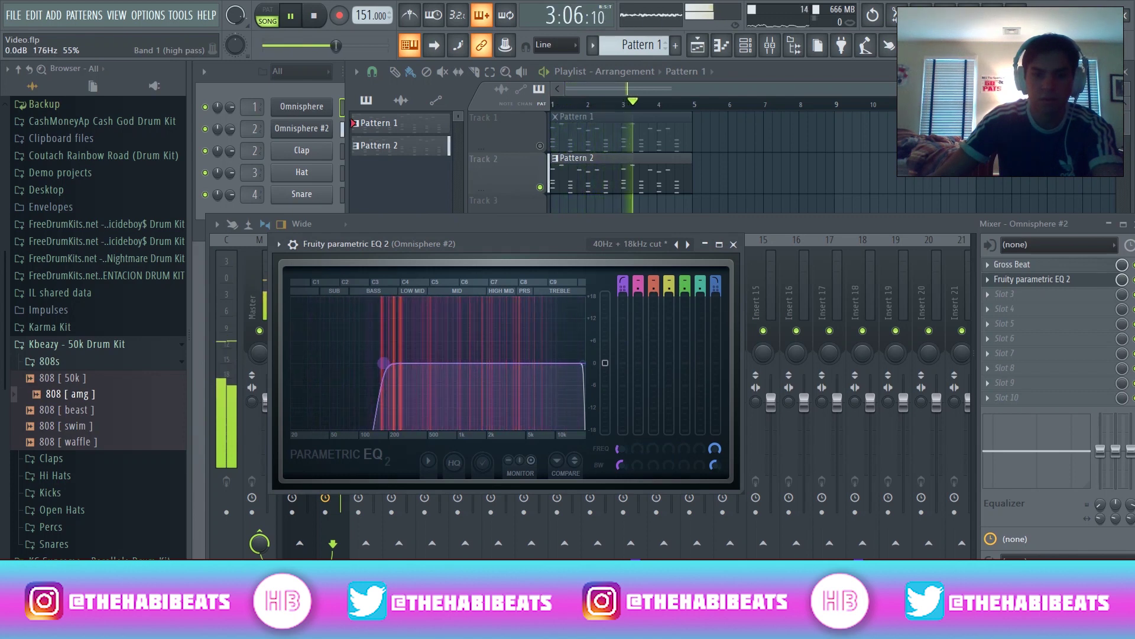
{"action": "left_click_drag", "start_coordinate": [583, 363], "coordinate": [551, 362]}
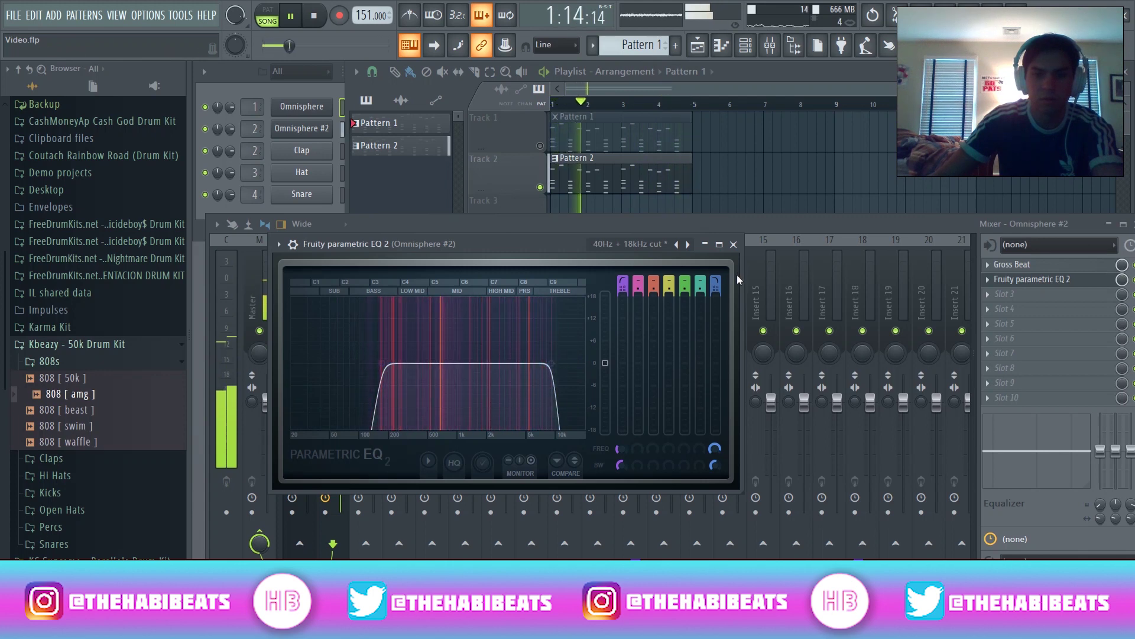
{"action": "left_click", "coordinate": [1035, 279]}
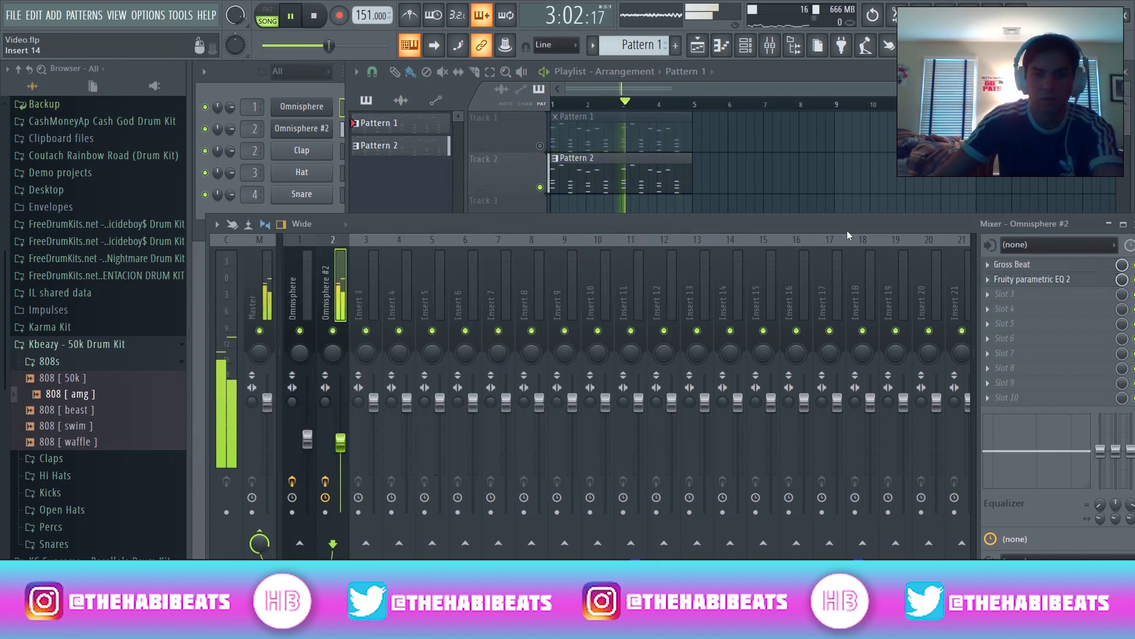
{"action": "left_click", "coordinate": [1131, 224]}
{"action": "key", "text": "space"}
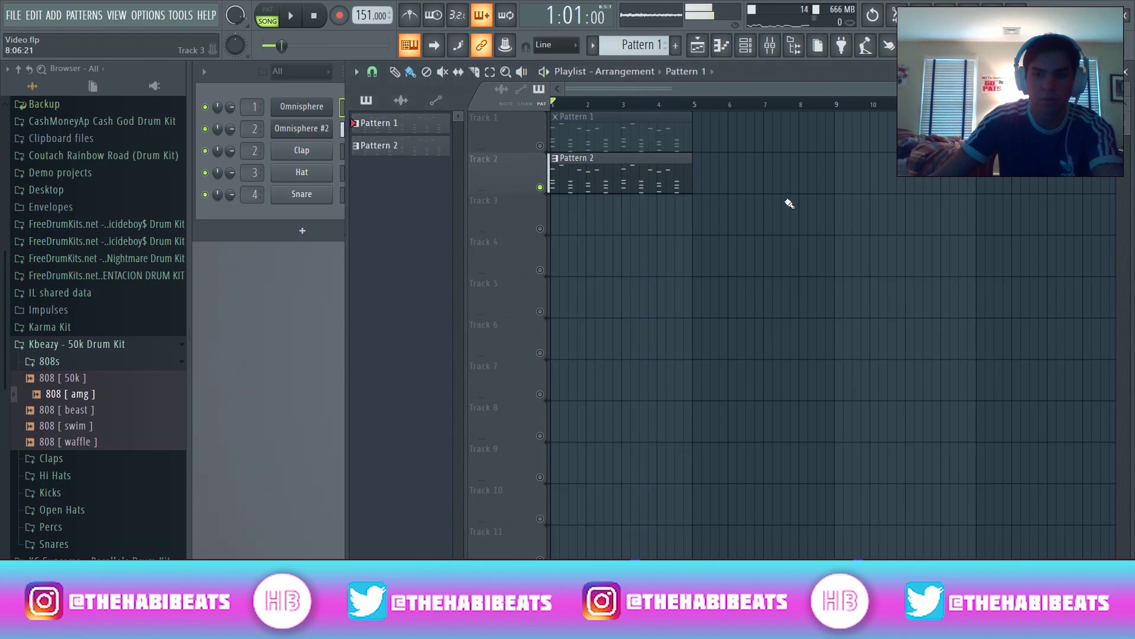
Unmute Track 1 and play Pattern 1 and Pattern 2 together with their EQ settings.
{"action": "left_click", "coordinate": [540, 146]}
{"action": "key", "text": "space"}
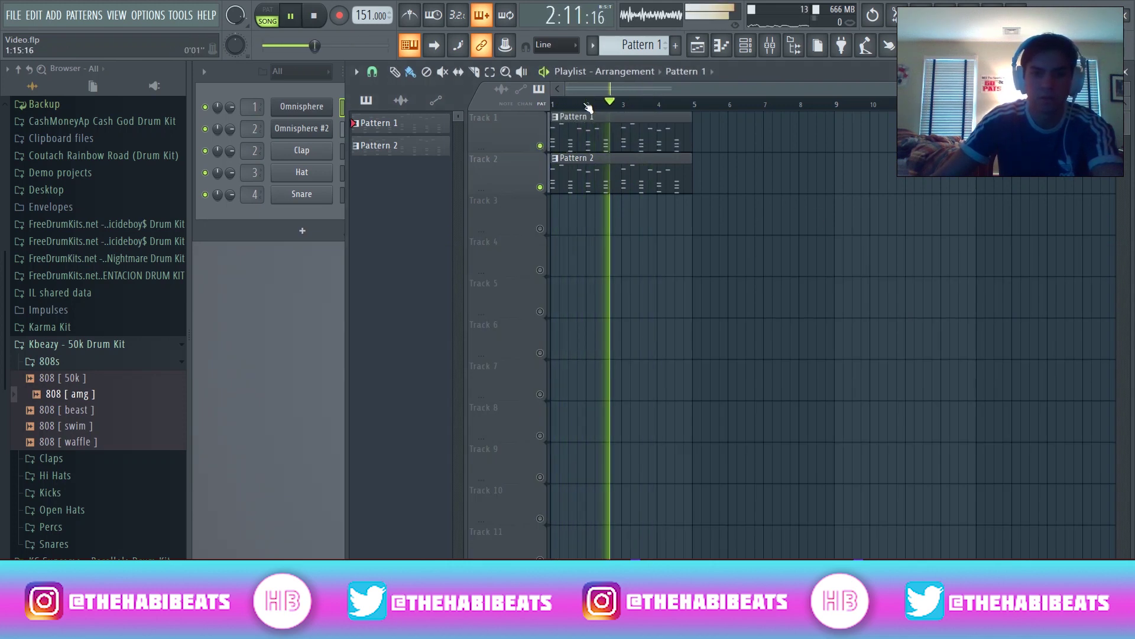
{"action": "key", "text": "space"}
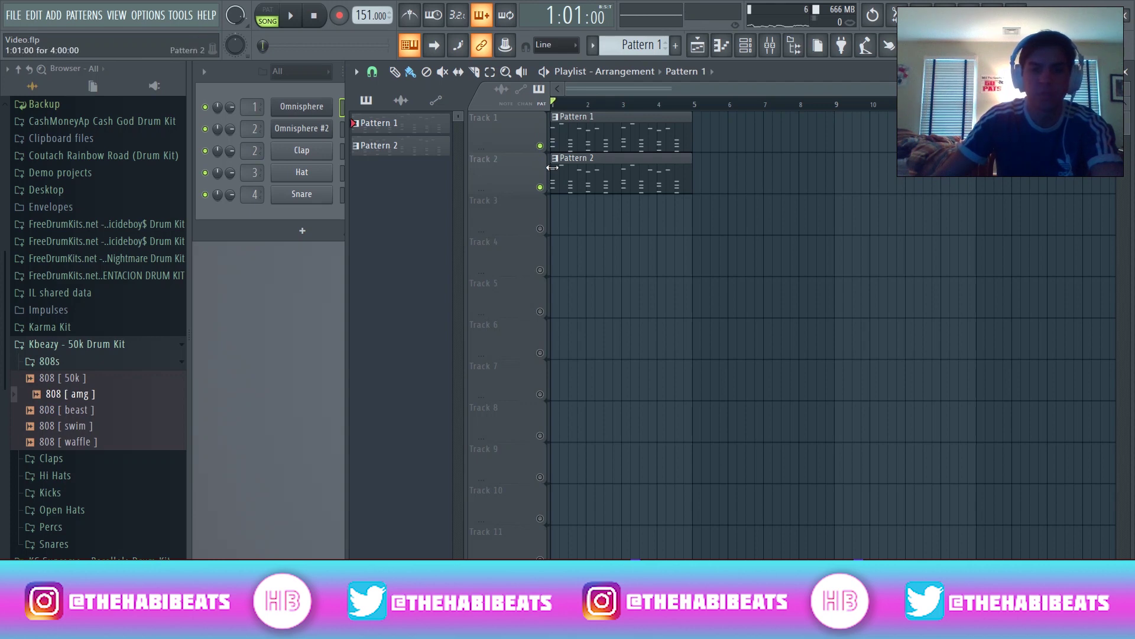
Normalize the Video loop 1 audio sample and play the loop on Track 3.
{"action": "key", "text": "space"}
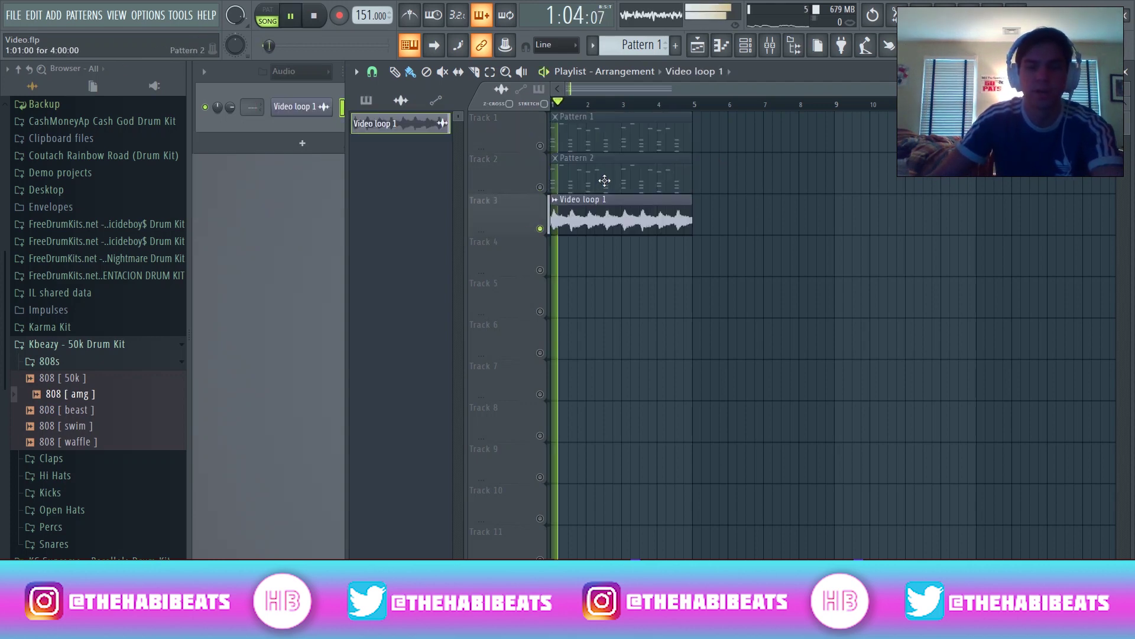
{"action": "key", "text": "space"}
{"action": "left_click", "coordinate": [294, 107]}
{"action": "left_click", "coordinate": [438, 295]}
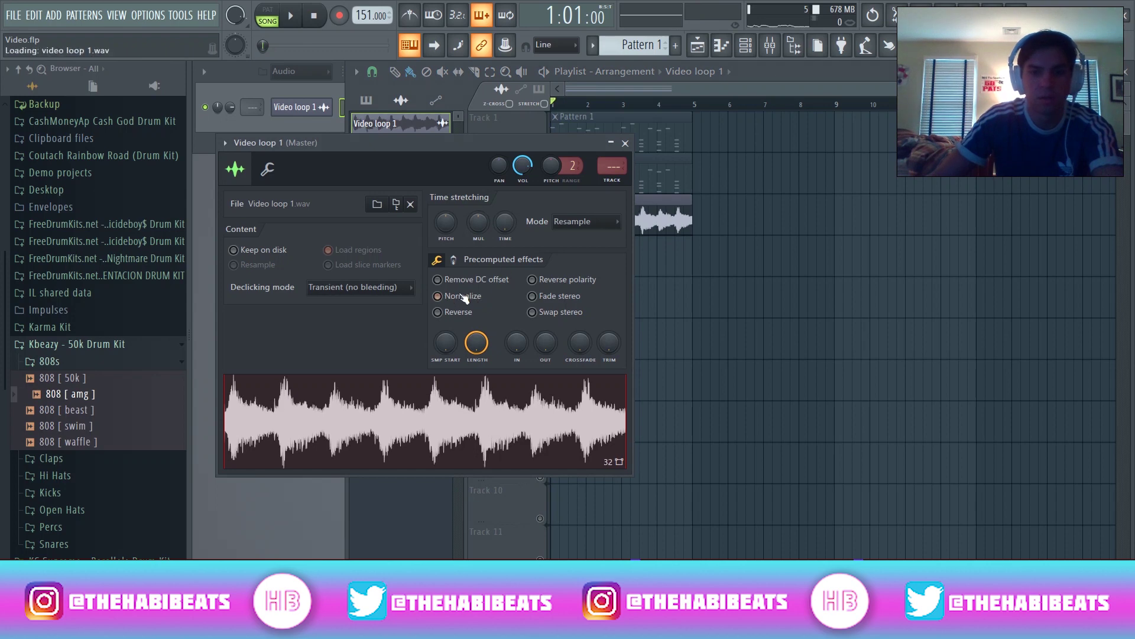
{"action": "left_click", "coordinate": [625, 144]}
{"action": "key", "text": "space"}
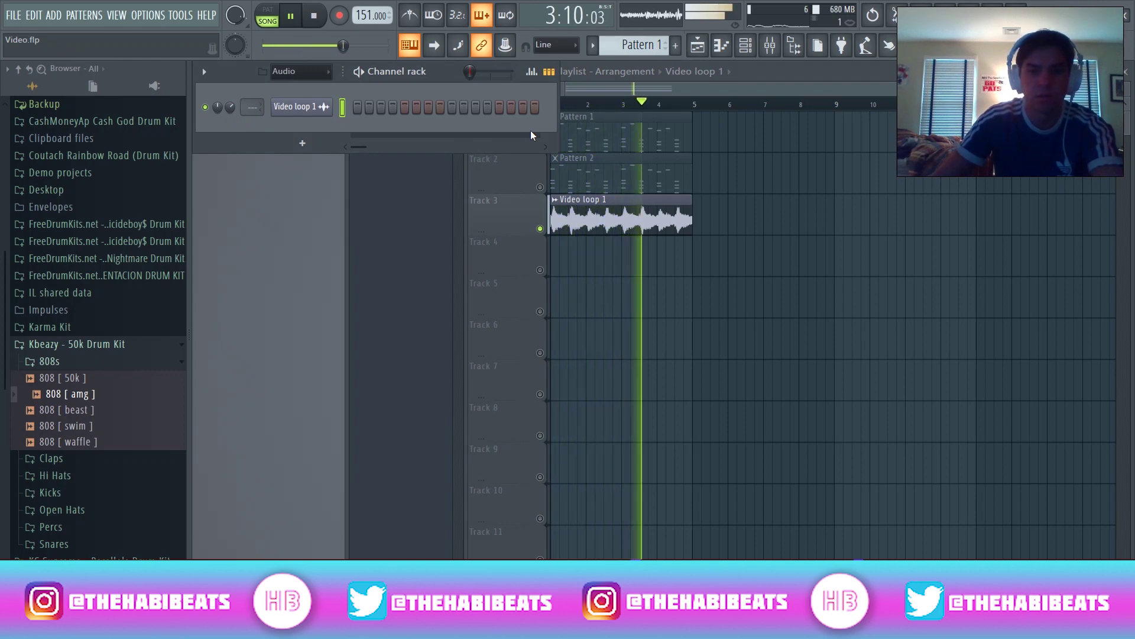
{"action": "key", "text": "space"}
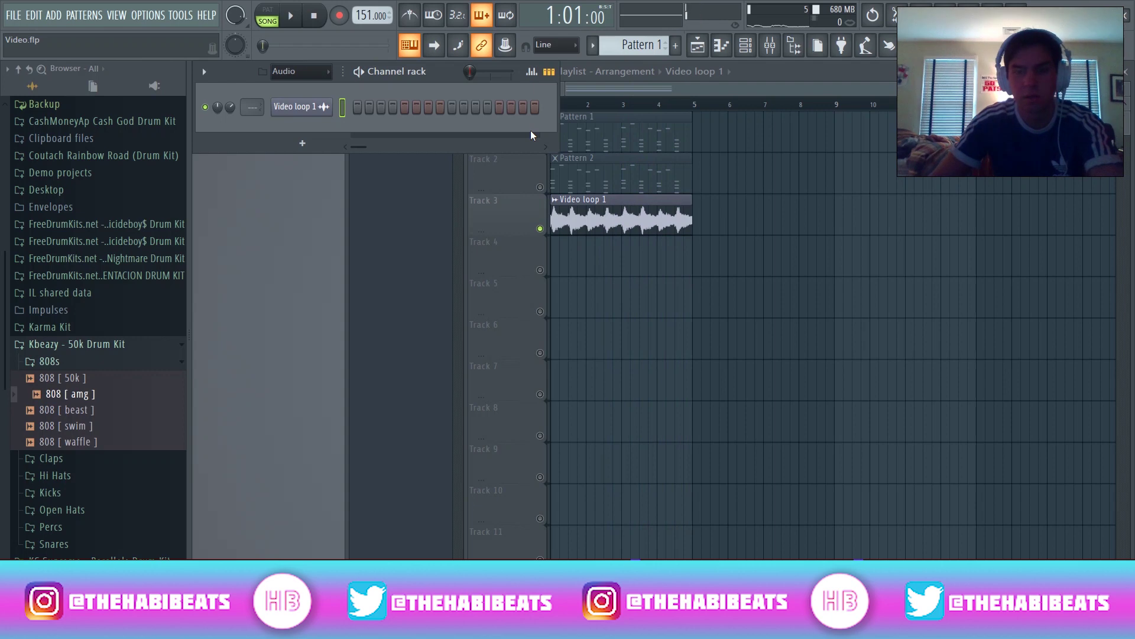
{"action": "left_click", "coordinate": [604, 214]}
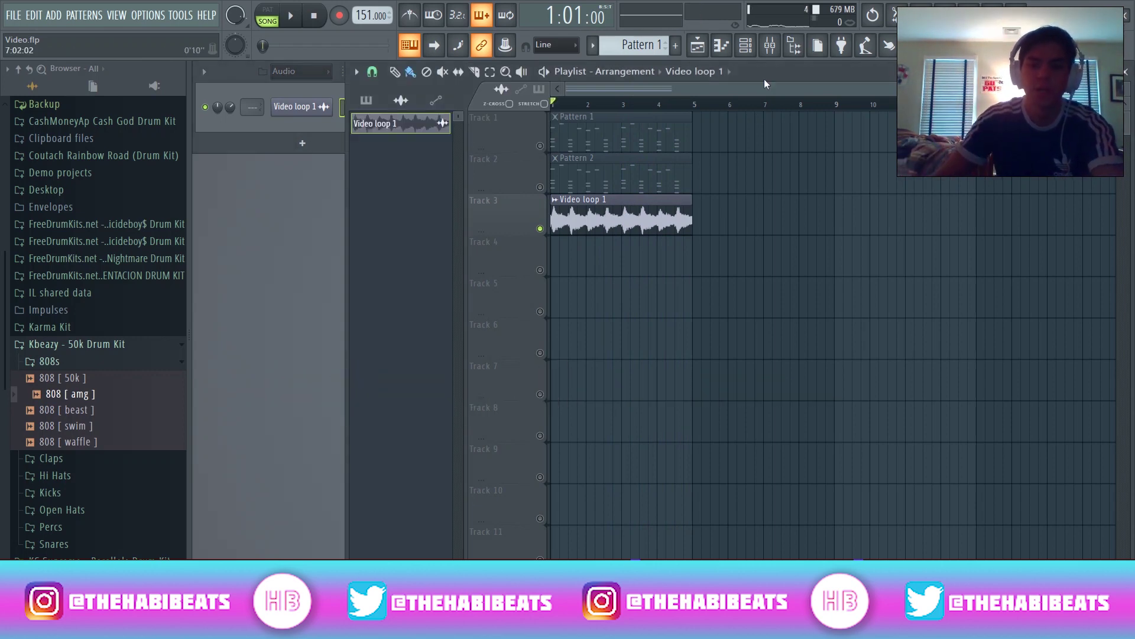
{"action": "left_click", "coordinate": [772, 48]}
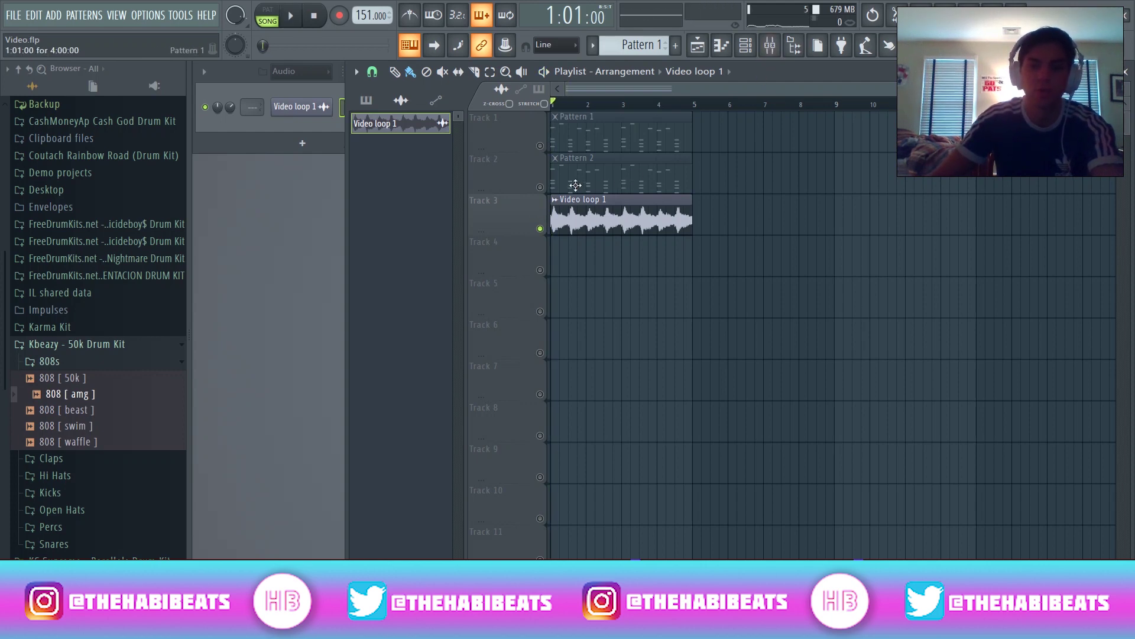
Add a Fruity Slicer channel and place Pattern 3 on Track 4, spanning the same four bars as the audio loop.
{"action": "left_click", "coordinate": [302, 253]}
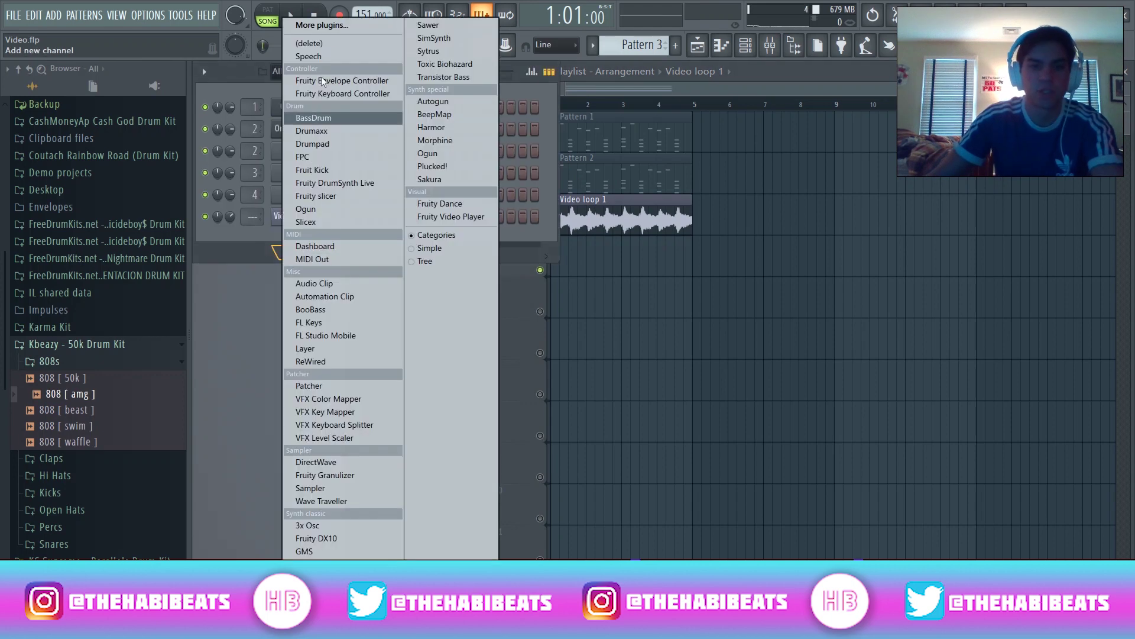
{"action": "left_click", "coordinate": [329, 24]}
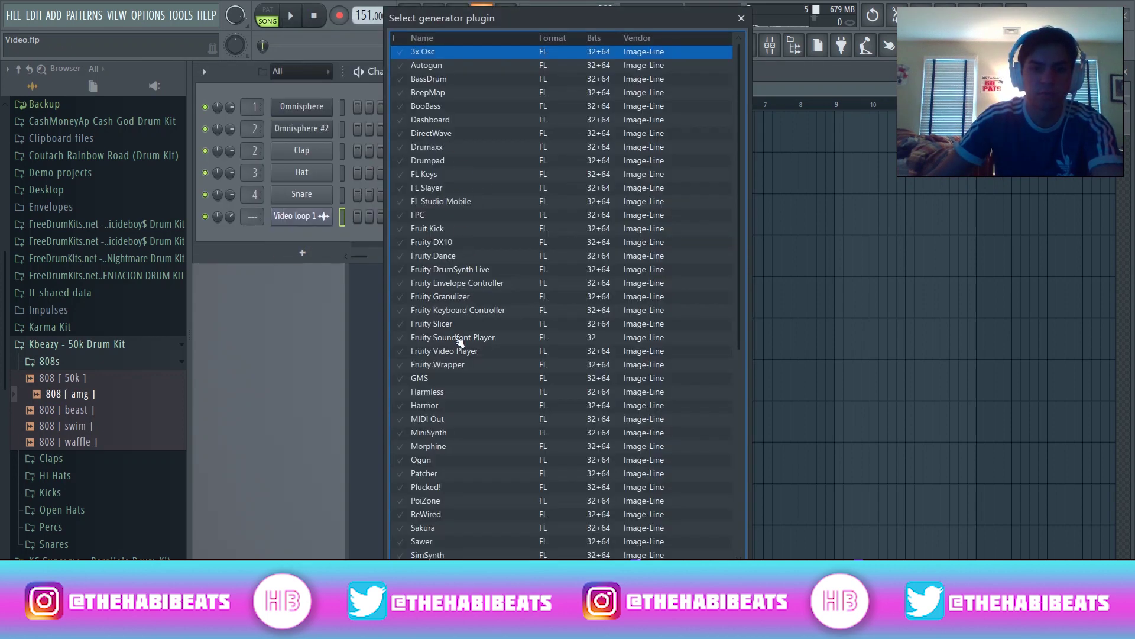
{"action": "double_click", "coordinate": [458, 325]}
{"action": "left_click", "coordinate": [547, 200]}
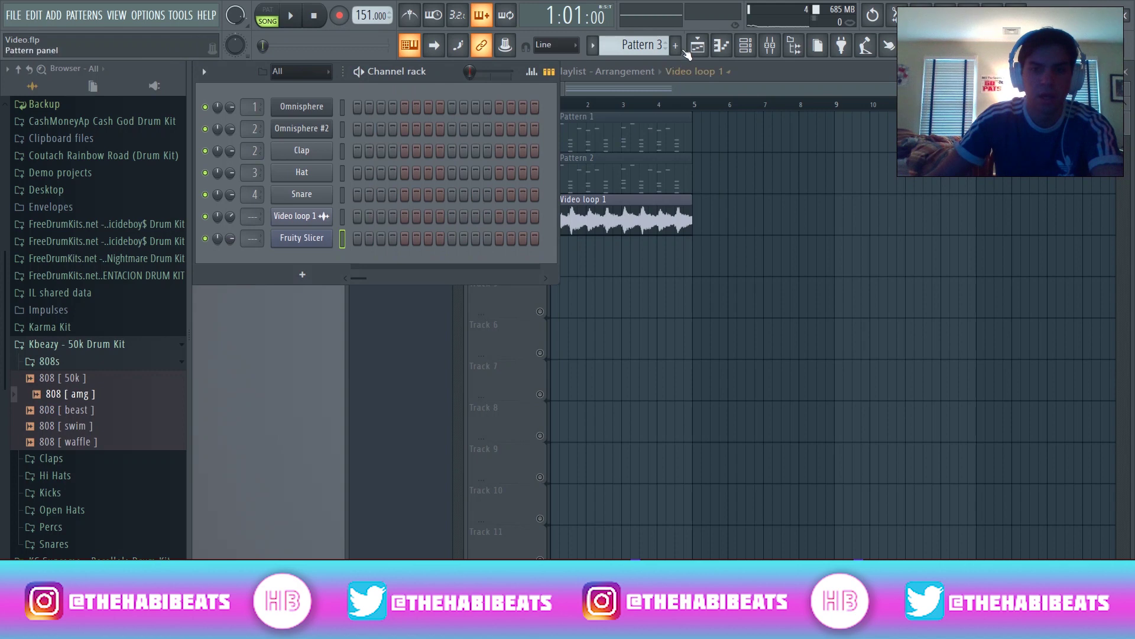
{"action": "left_click", "coordinate": [575, 261]}
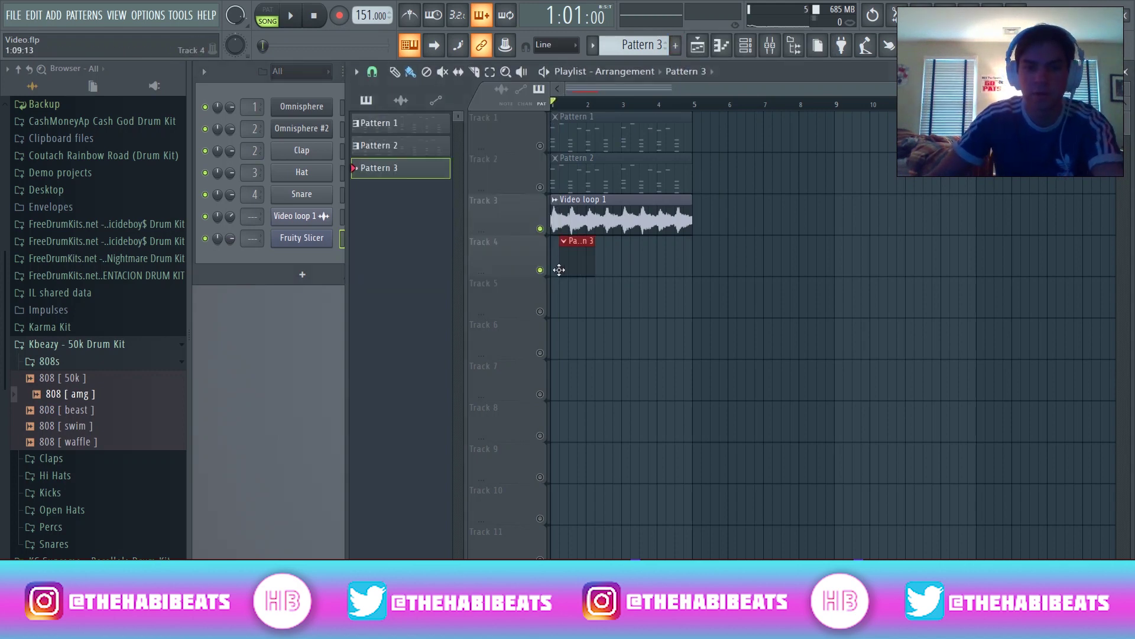
{"action": "left_click_drag", "start_coordinate": [585, 261], "coordinate": [671, 259]}
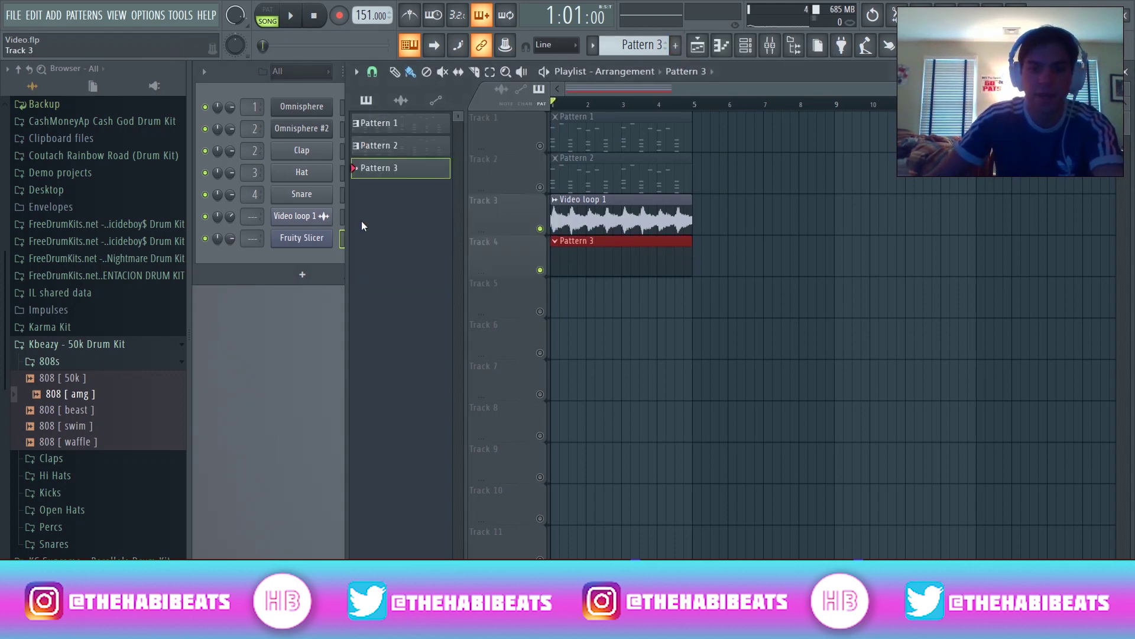
Load the Video loop 1 sample into the Fruity Slicer channel and solo Track 4 for the sliced Pattern 3.
{"action": "left_click", "coordinate": [294, 216]}
{"action": "left_click_drag", "start_coordinate": [689, 407], "coordinate": [317, 236]}
{"action": "left_click", "coordinate": [631, 236]}
{"action": "key", "text": "space"}
{"action": "key", "text": "space"}
{"action": "left_click", "coordinate": [741, 78]}
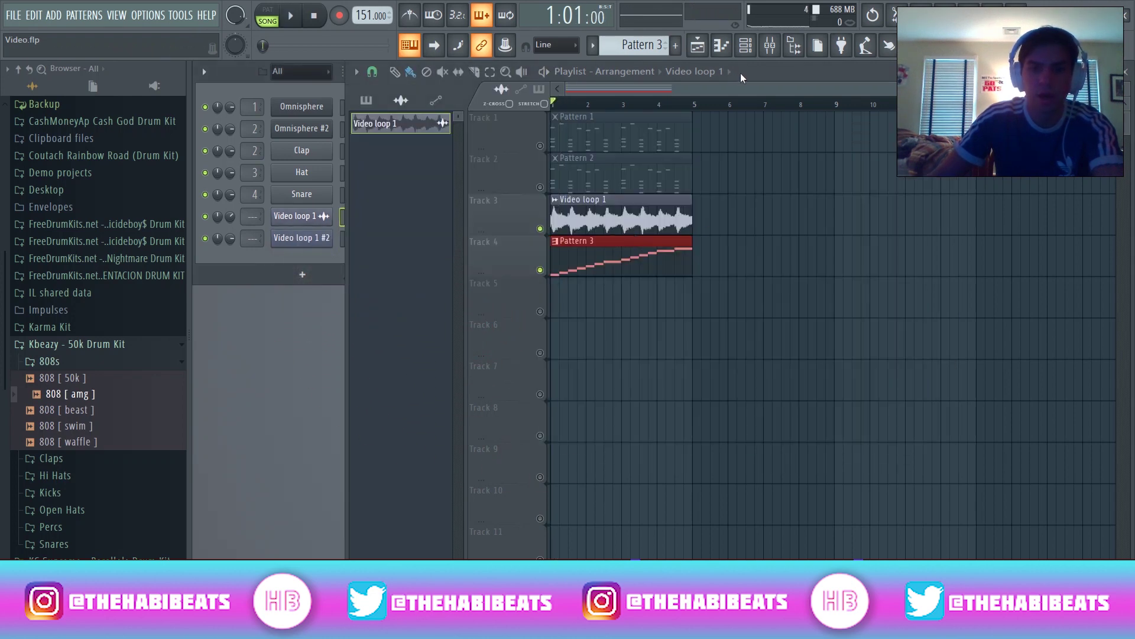
{"action": "right_click", "coordinate": [541, 270]}
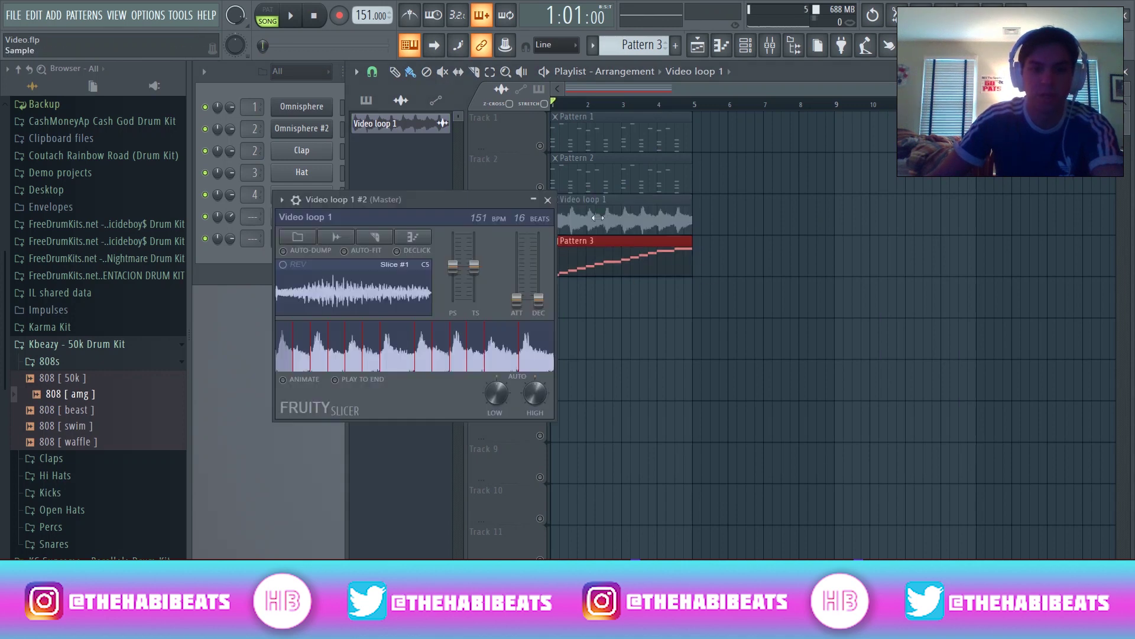
Slice the Video loop 1 sample at every beat and play the re-sliced Pattern 3.
{"action": "left_click", "coordinate": [374, 236]}
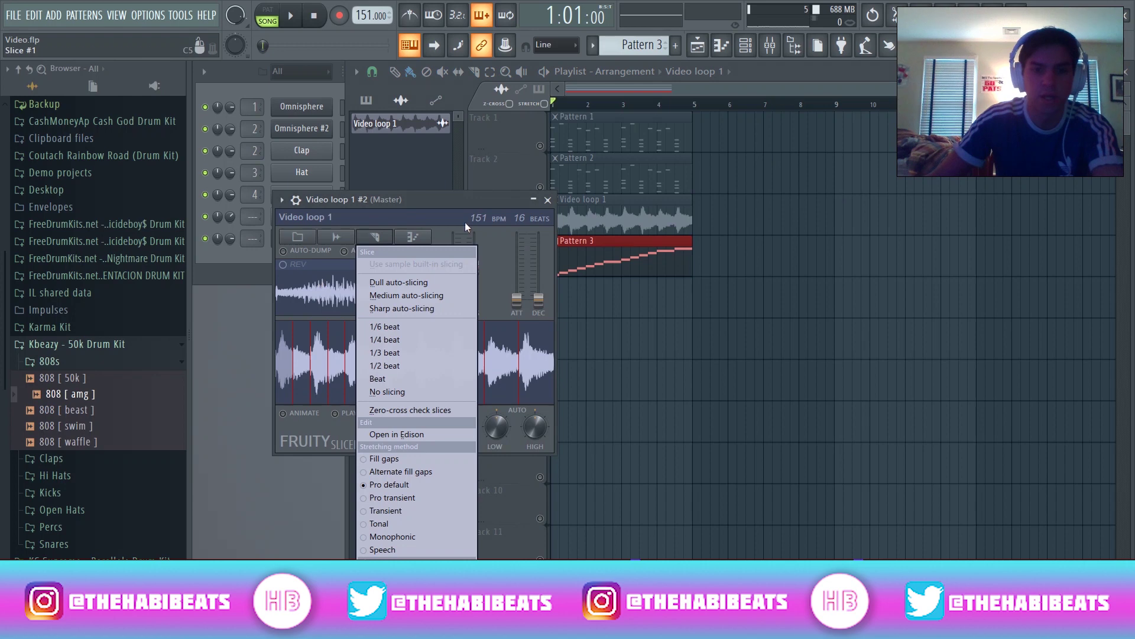
{"action": "left_click", "coordinate": [410, 376]}
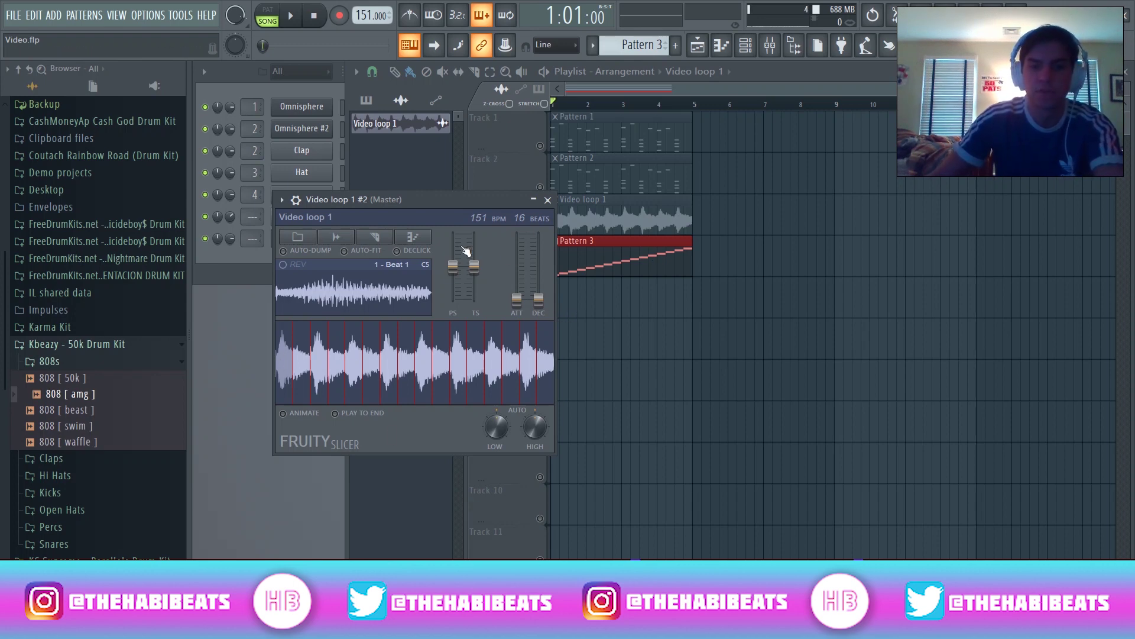
{"action": "key", "text": "space"}
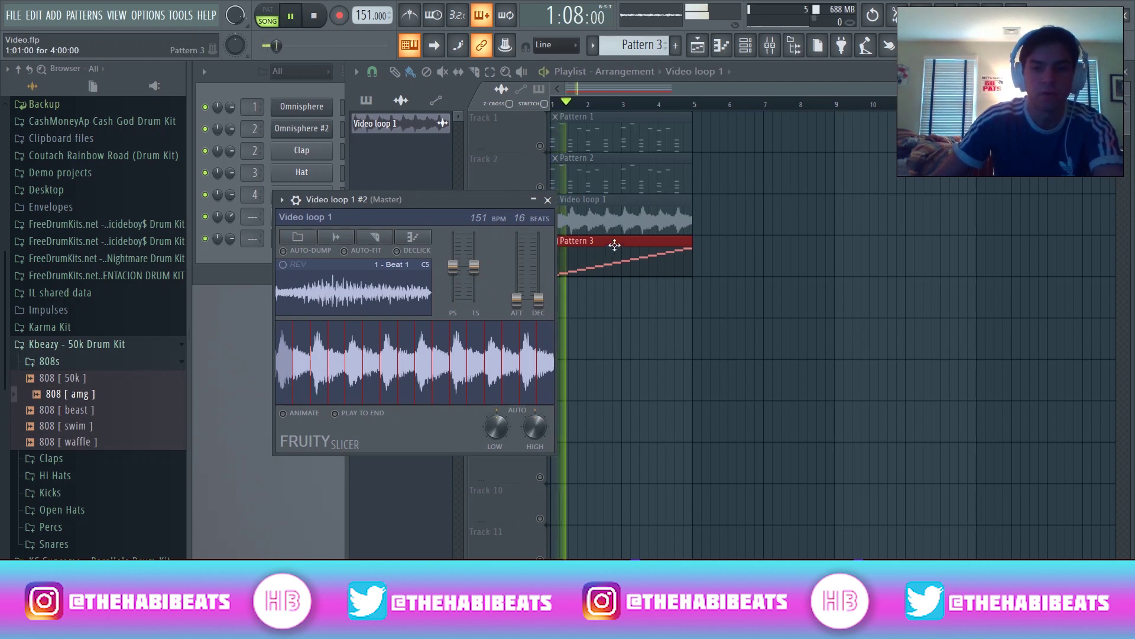
{"action": "key", "text": "space"}
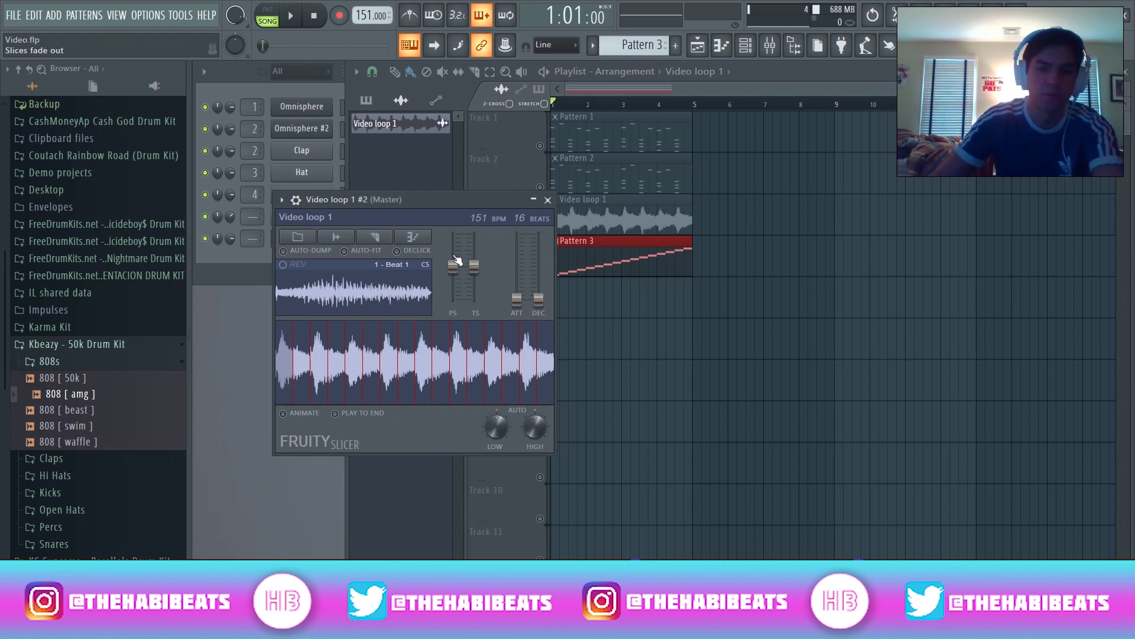
Enable Declick, Auto-dump and Auto-fit for the slices in the Fruity Slicer.
{"action": "left_click", "coordinate": [400, 251]}
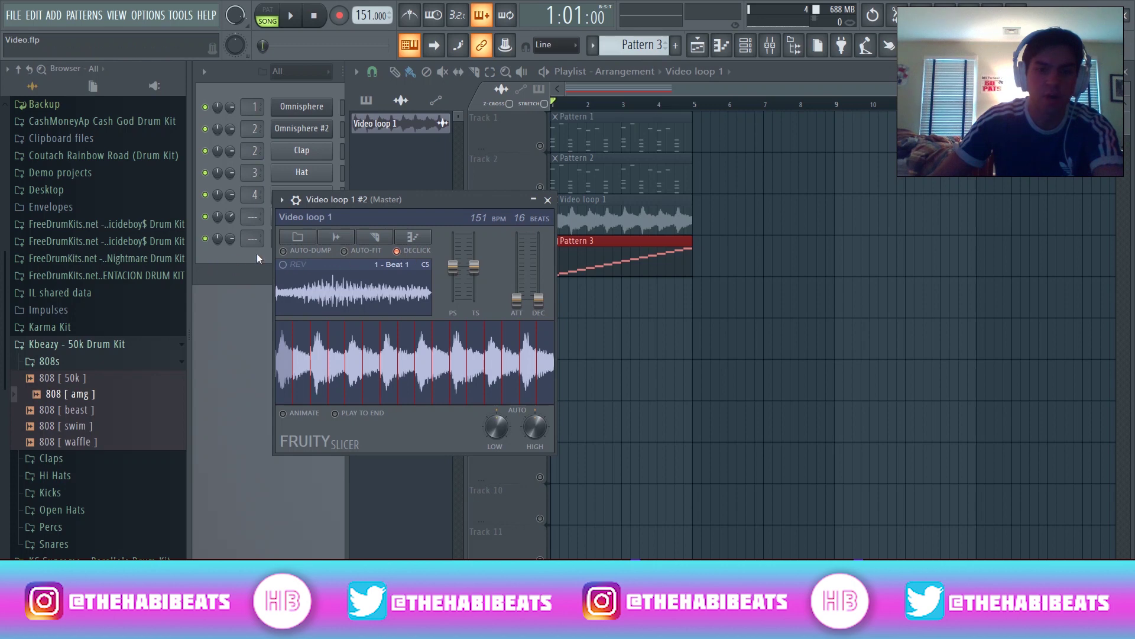
{"action": "left_click", "coordinate": [284, 250]}
{"action": "left_click", "coordinate": [344, 251]}
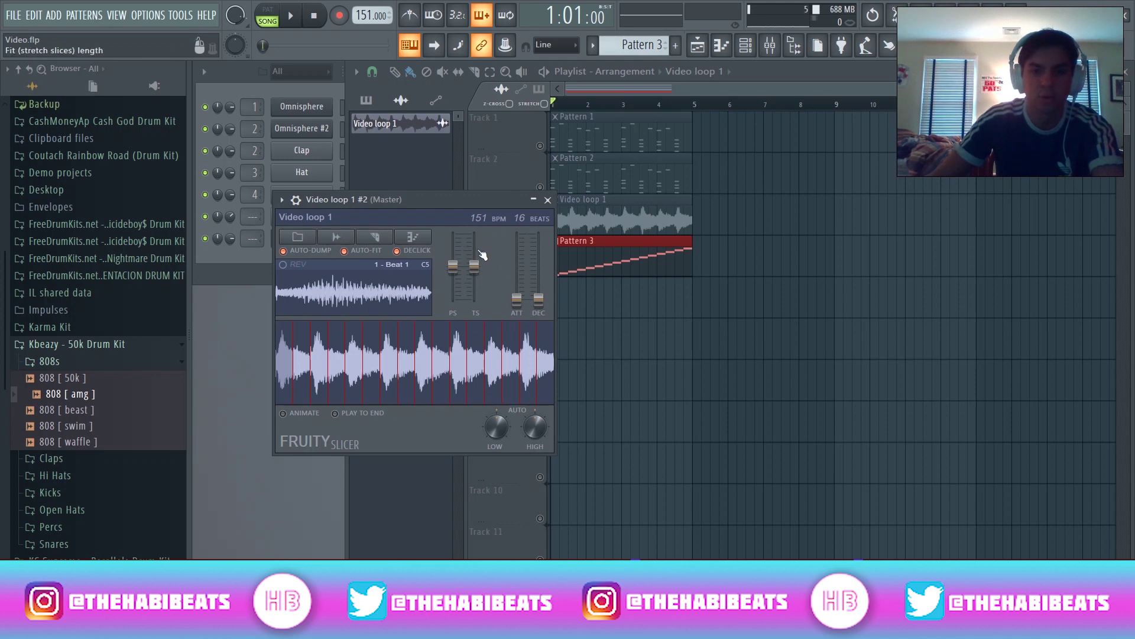
Try raised and lowered time-stretch settings on the slices, playing each, and restore the default stretch.
{"action": "left_click_drag", "start_coordinate": [476, 271], "coordinate": [473, 256]}
{"action": "key", "text": "space"}
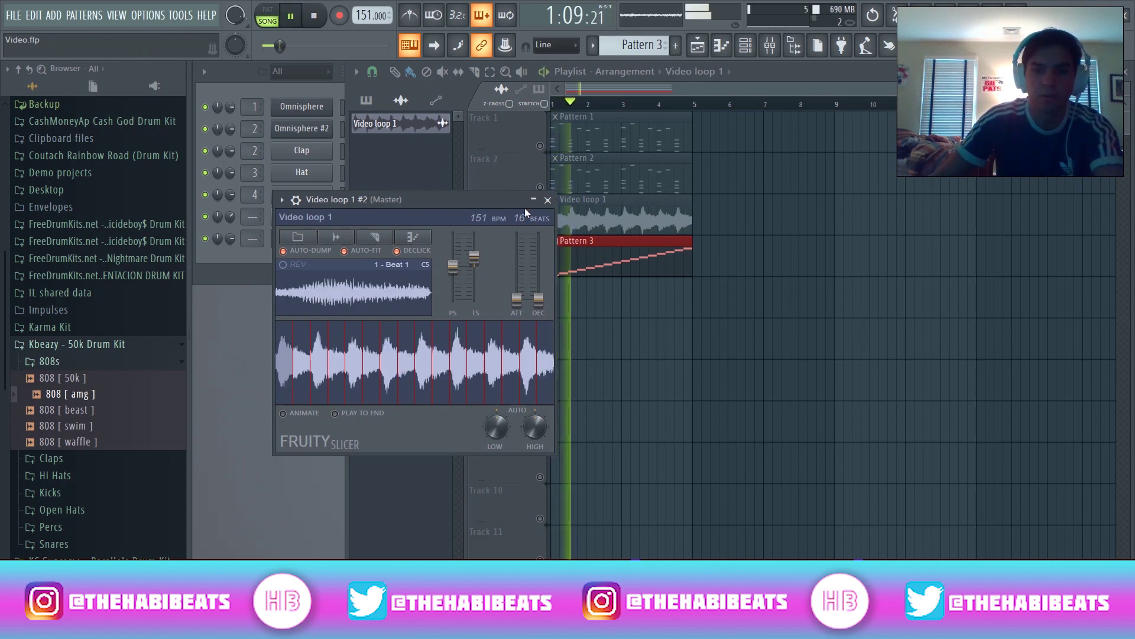
{"action": "key", "text": "space"}
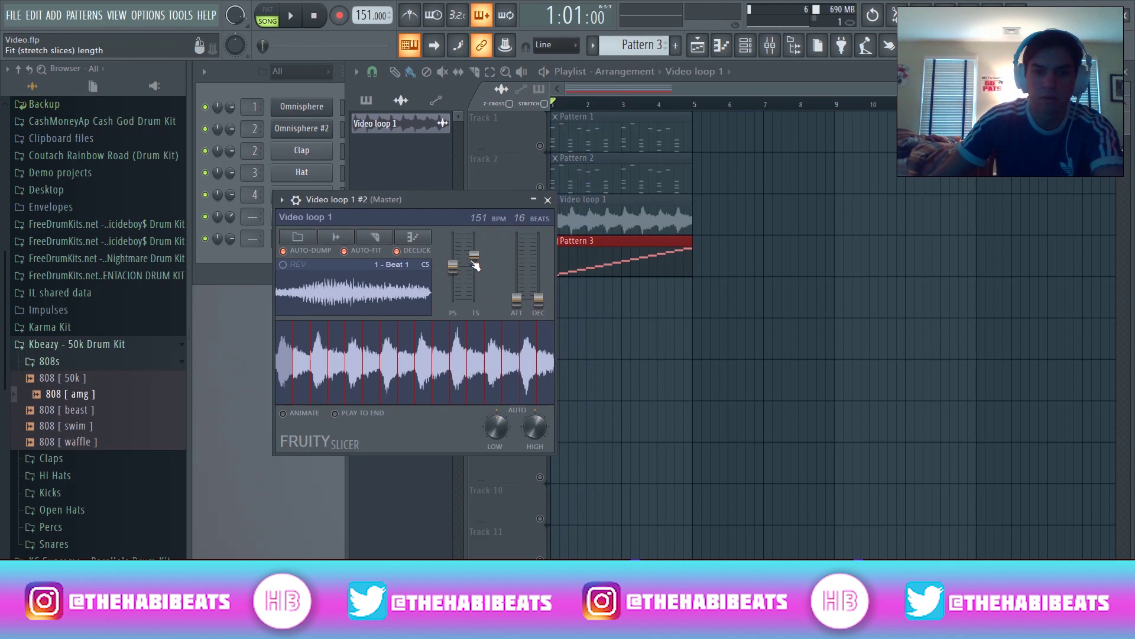
{"action": "left_click_drag", "start_coordinate": [475, 263], "coordinate": [474, 276]}
{"action": "key", "text": "space"}
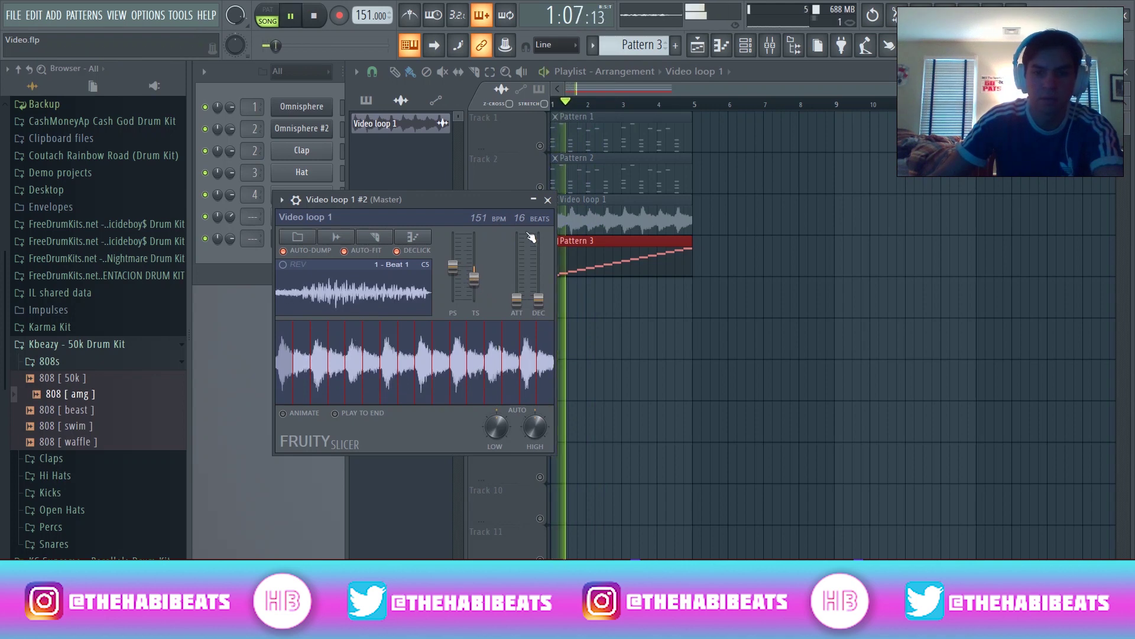
{"action": "key", "text": "space"}
{"action": "left_click_drag", "start_coordinate": [474, 276], "coordinate": [475, 270]}
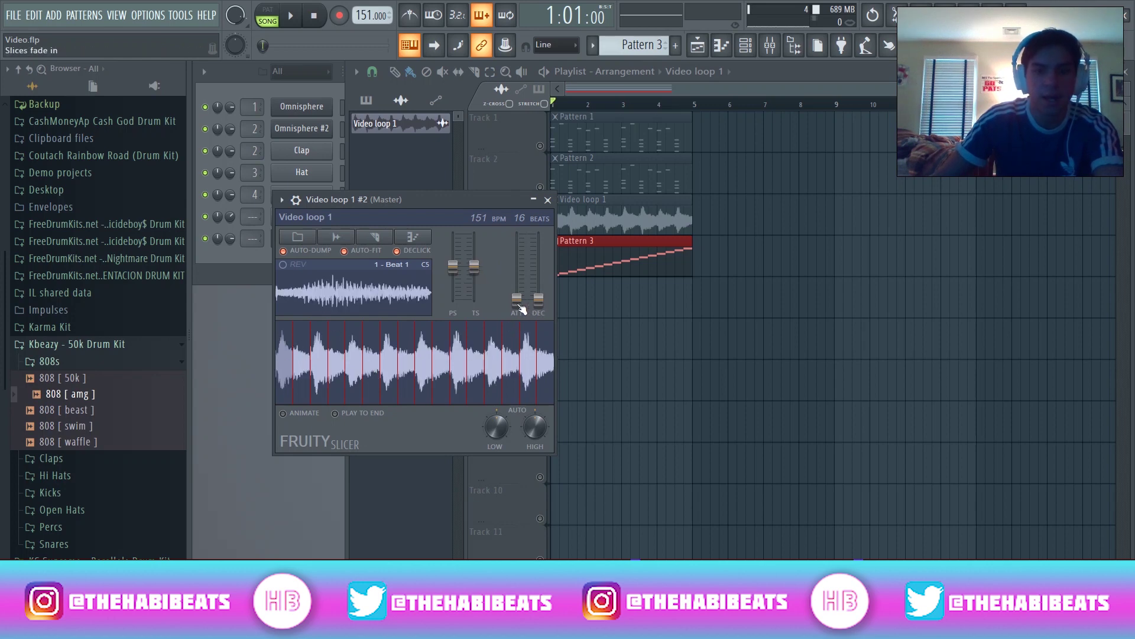
Try raised and lowered pitch-shift settings on the slices, playing them, and restore the default pitch.
{"action": "key", "text": "space"}
{"action": "left_click_drag", "start_coordinate": [456, 273], "coordinate": [459, 254]}
{"action": "key", "text": "space"}
{"action": "left_click_drag", "start_coordinate": [458, 255], "coordinate": [452, 273]}
{"action": "key", "text": "space"}
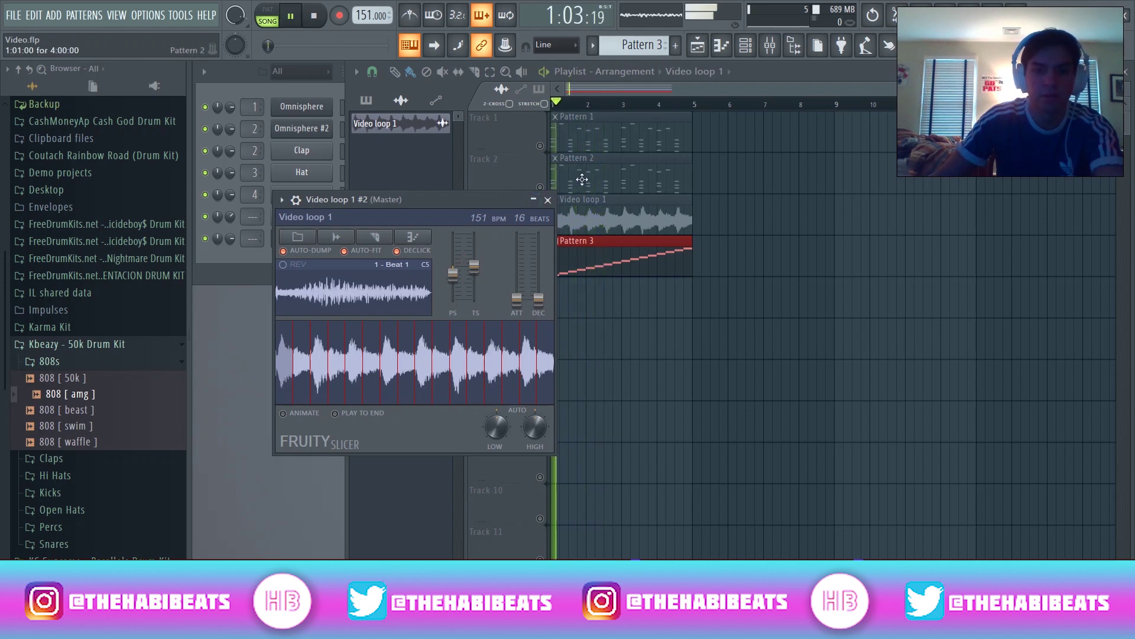
{"action": "key", "text": "space"}
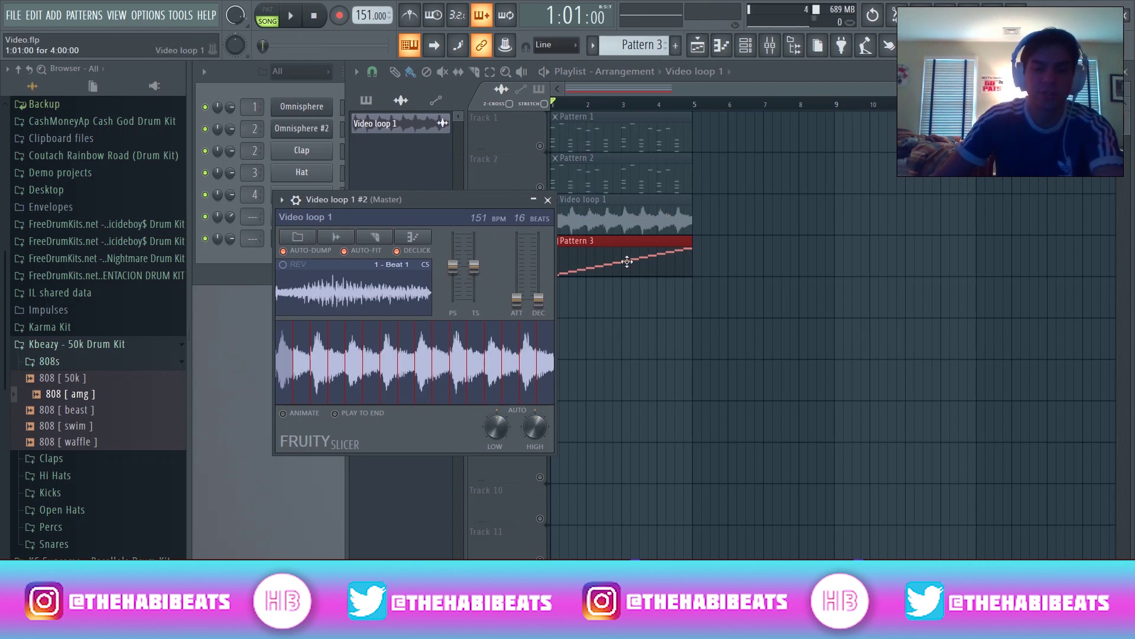
Try the maximum fade-out and the maximum fade-in on the slices, one at a time, playing each.
{"action": "left_click_drag", "start_coordinate": [539, 304], "coordinate": [538, 233]}
{"action": "key", "text": "space"}
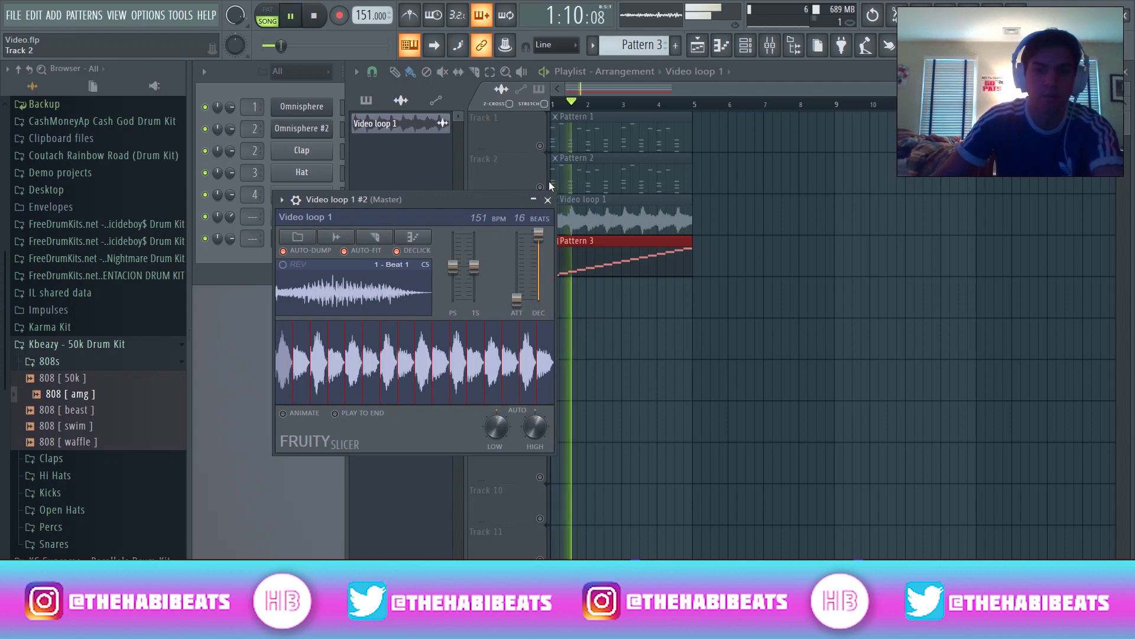
{"action": "key", "text": "space"}
{"action": "mouse_move", "coordinate": [538, 234]}
{"action": "left_mouse_down"}
{"action": "mouse_move", "coordinate": [539, 269]}
{"action": "mouse_move", "coordinate": [518, 251]}
{"action": "mouse_move", "coordinate": [524, 232]}
{"action": "left_mouse_up"}
{"action": "key", "text": "space"}
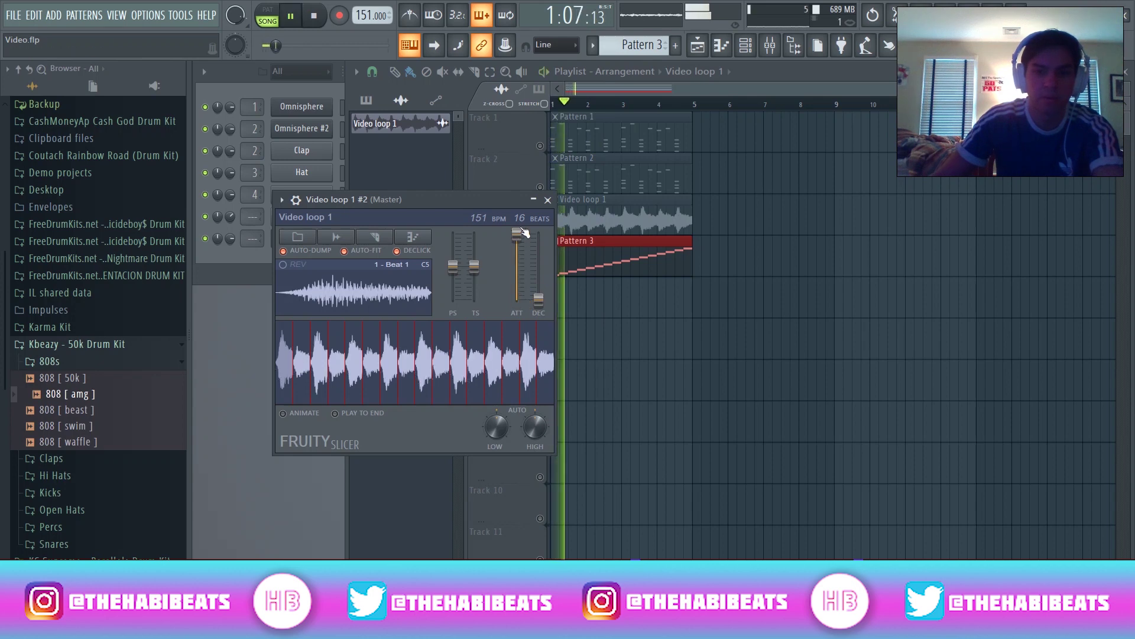
{"action": "key", "text": "space"}
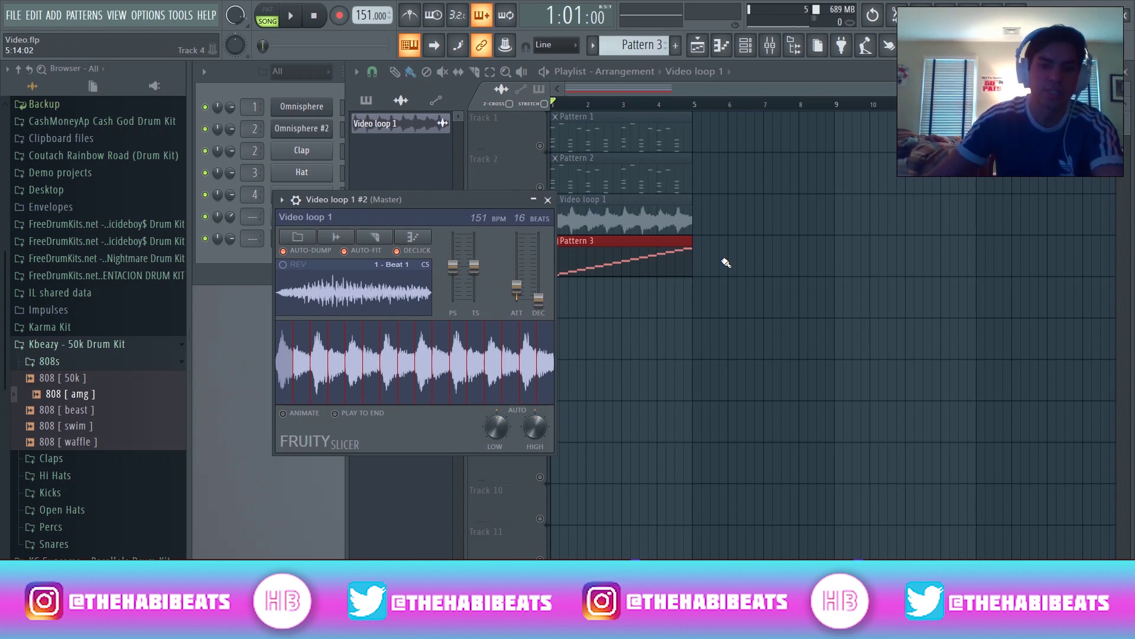
Compare the slices with and without fade-in, keep a slight fade-in, close the slicer and play Pattern 3.
{"action": "key", "text": "space"}
{"action": "key", "text": "space"}
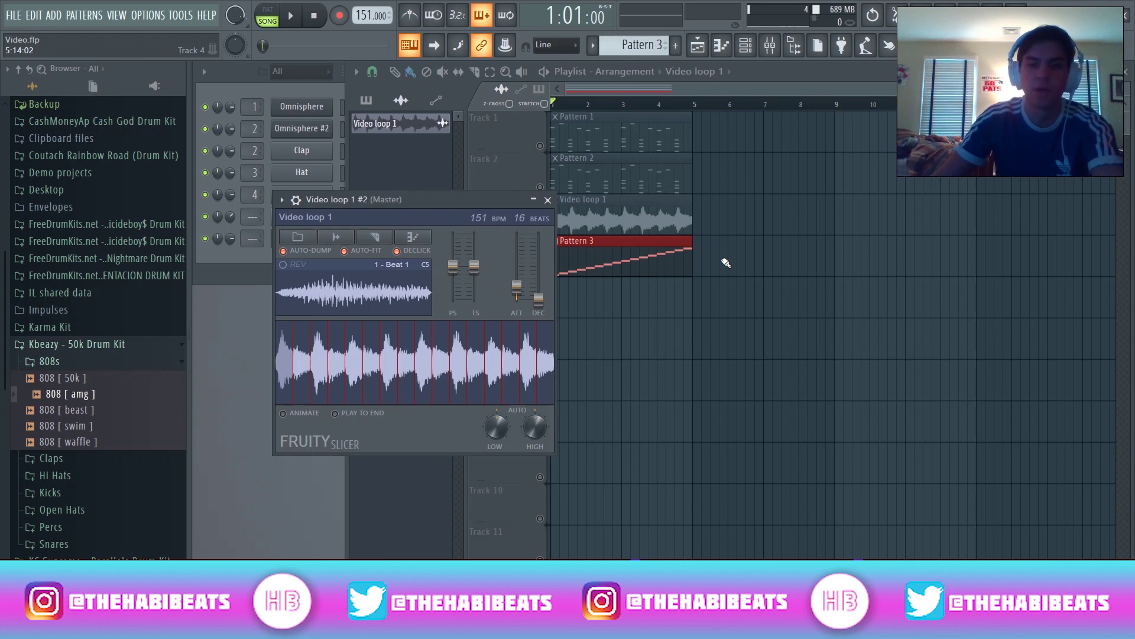
{"action": "left_click_drag", "start_coordinate": [521, 297], "coordinate": [520, 311]}
{"action": "key", "text": "space"}
{"action": "key", "text": "space"}
{"action": "left_click_drag", "start_coordinate": [517, 300], "coordinate": [517, 289]}
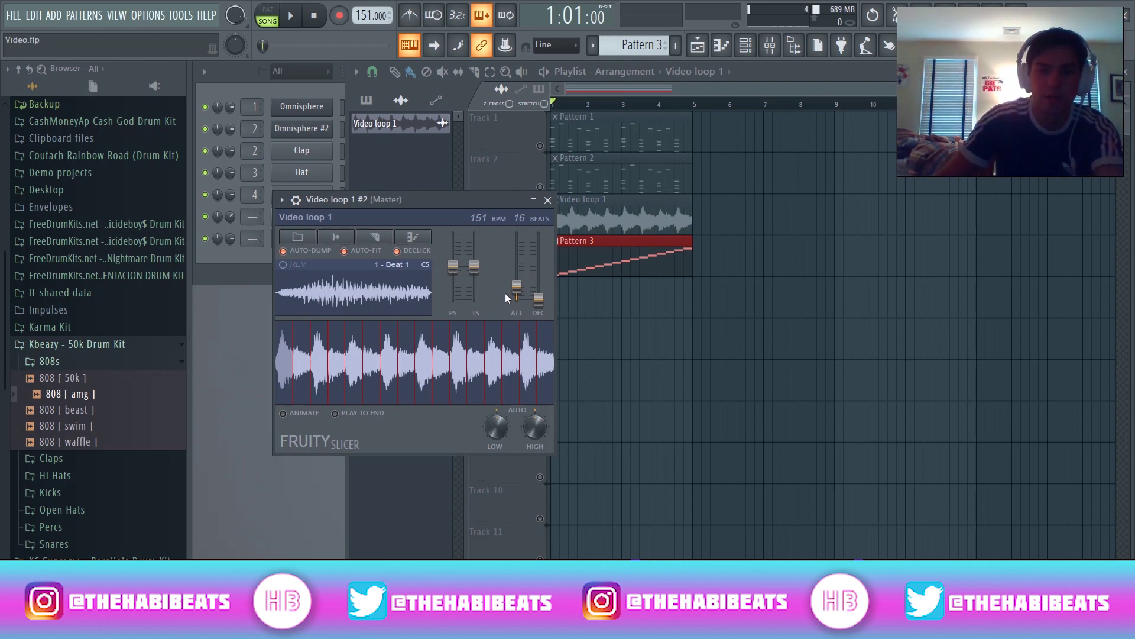
{"action": "left_click", "coordinate": [548, 199]}
{"action": "key", "text": "space"}
{"action": "key", "text": "space"}
Open Pattern 3's slice notes in the piano roll and delete all of them.
{"action": "double_click", "coordinate": [610, 256]}
{"action": "scroll", "coordinate": [587, 95], "scroll_direction": "down", "scroll_amount": 3}
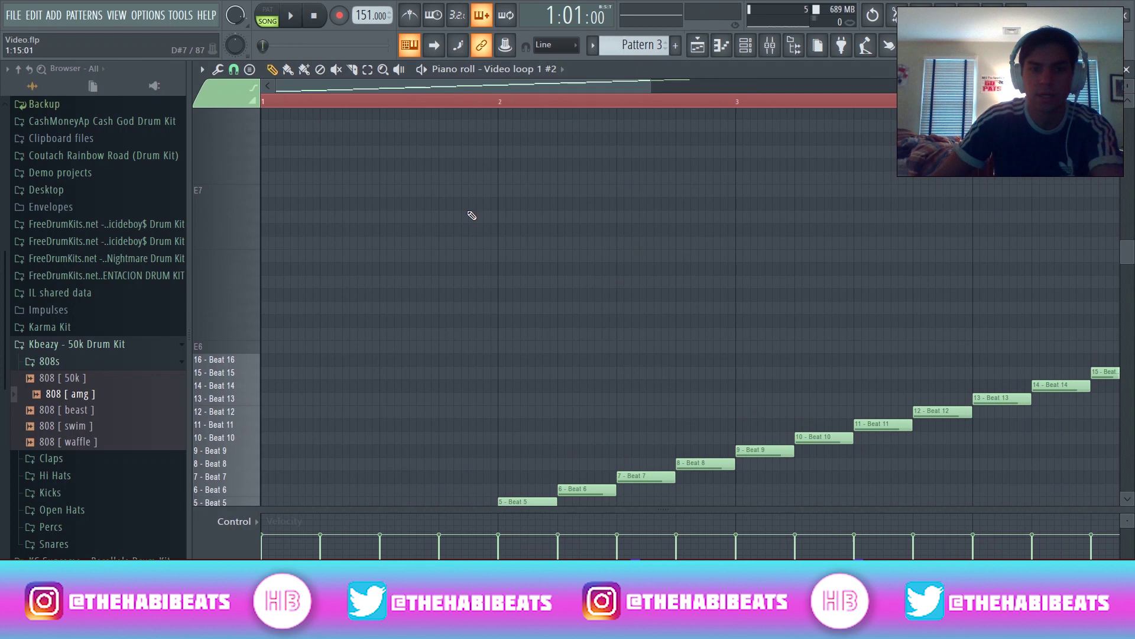
{"action": "key", "text": "ctrl+a"}
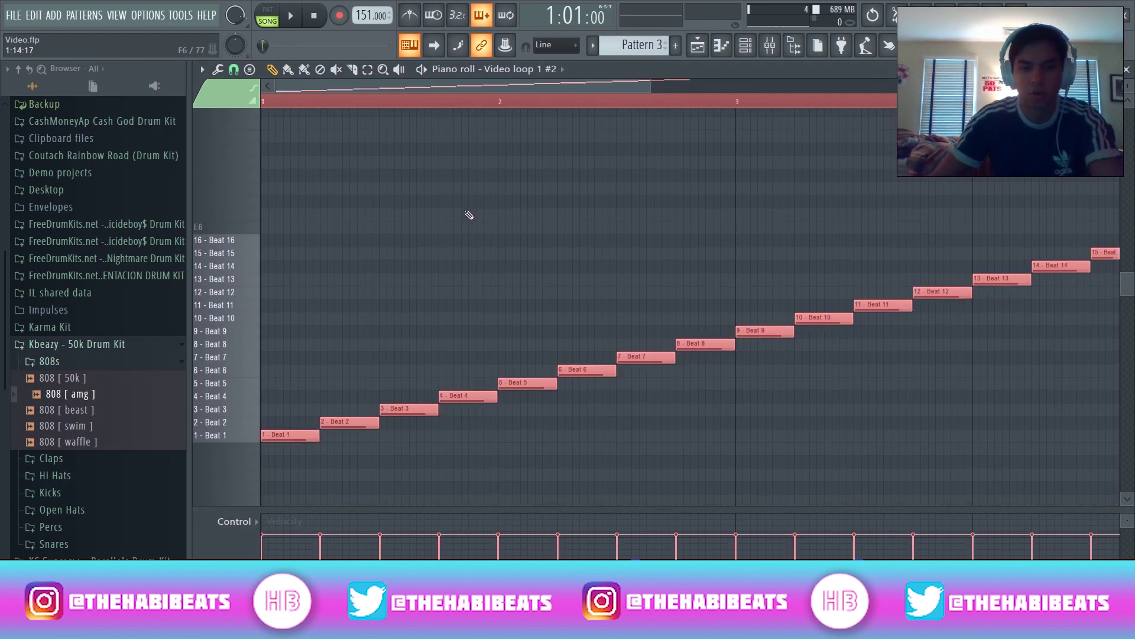
{"action": "key", "text": "Delete"}
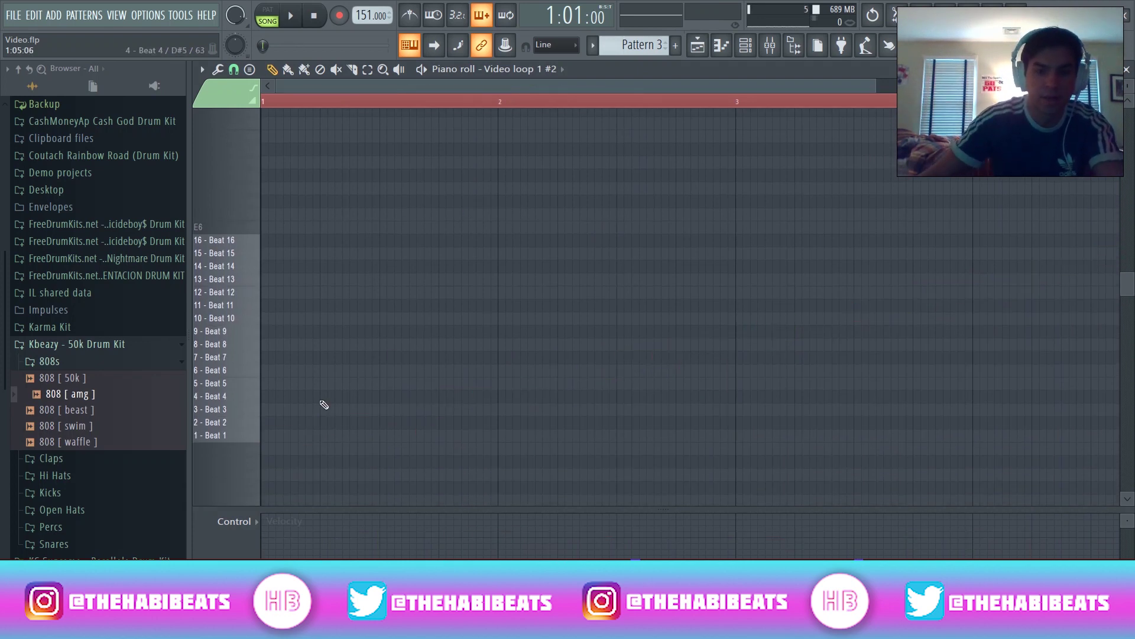
Place slice notes Beat 1, 4, 4, 3, 2, 9, 4, 4, 5 and 7 across bars 1 and 2, and play them.
{"action": "left_click", "coordinate": [298, 441]}
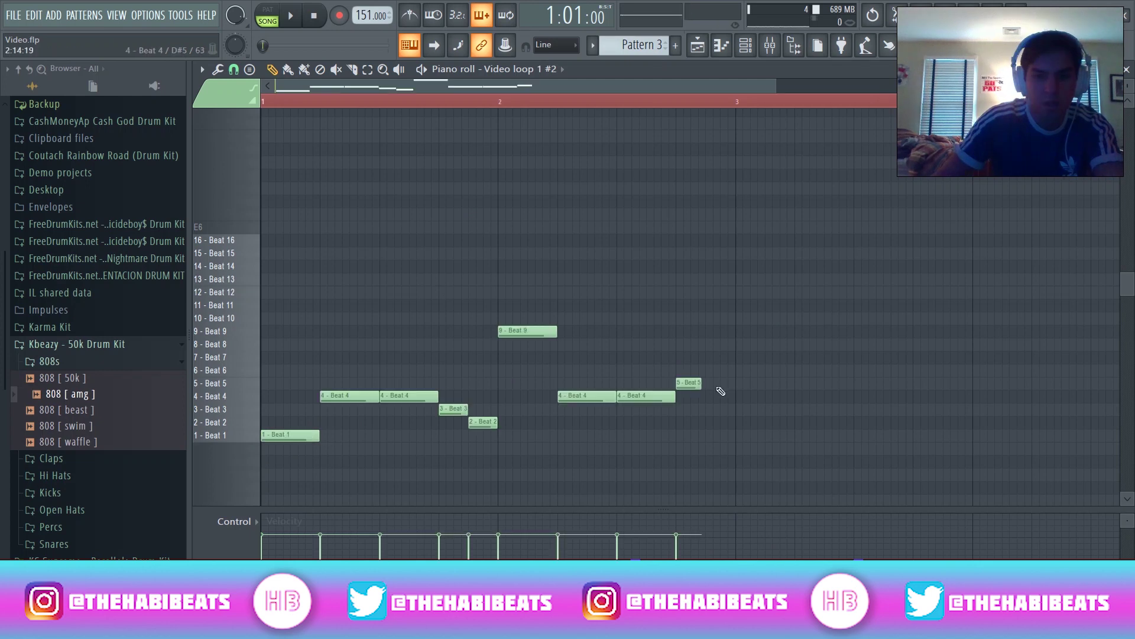
{"action": "double_click", "coordinate": [701, 388]}
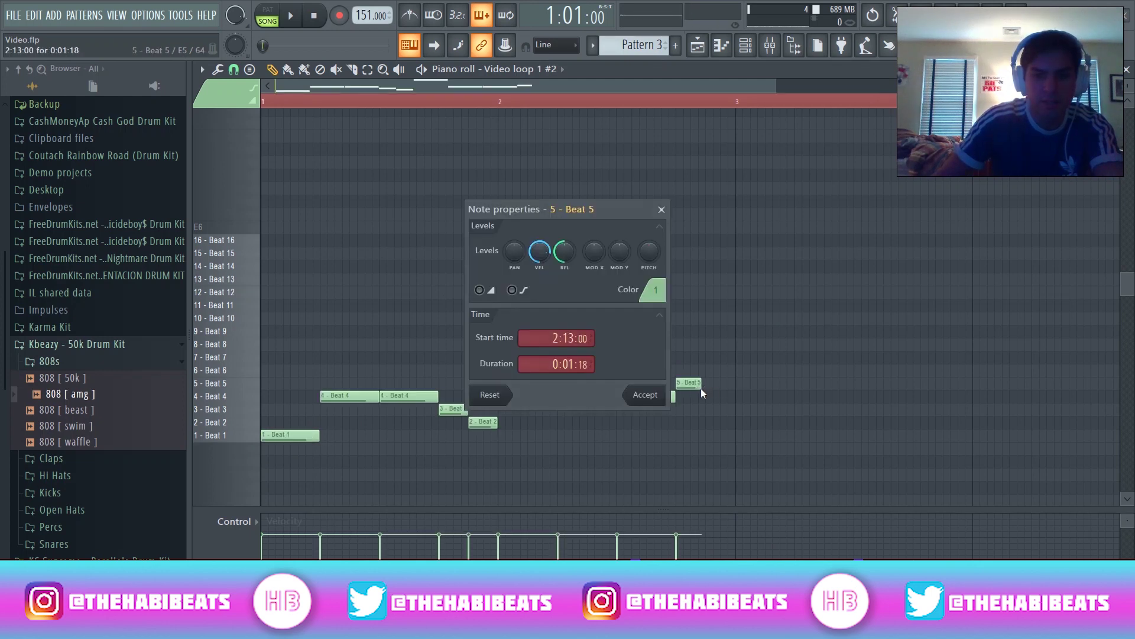
{"action": "left_click", "coordinate": [661, 210]}
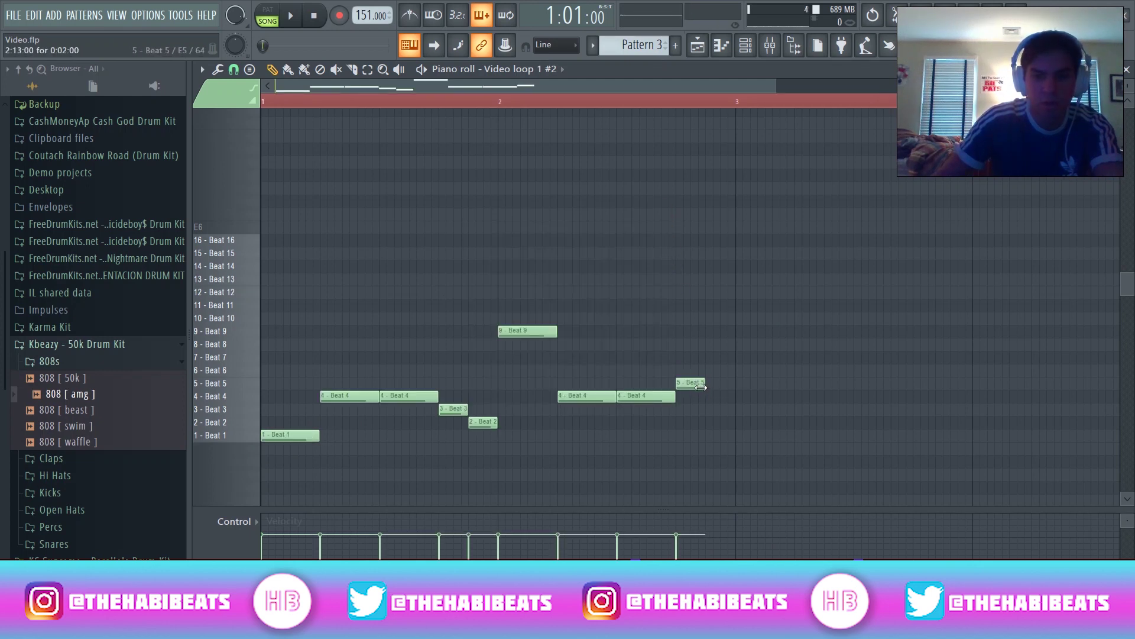
{"action": "left_click_drag", "start_coordinate": [707, 345], "coordinate": [707, 370]}
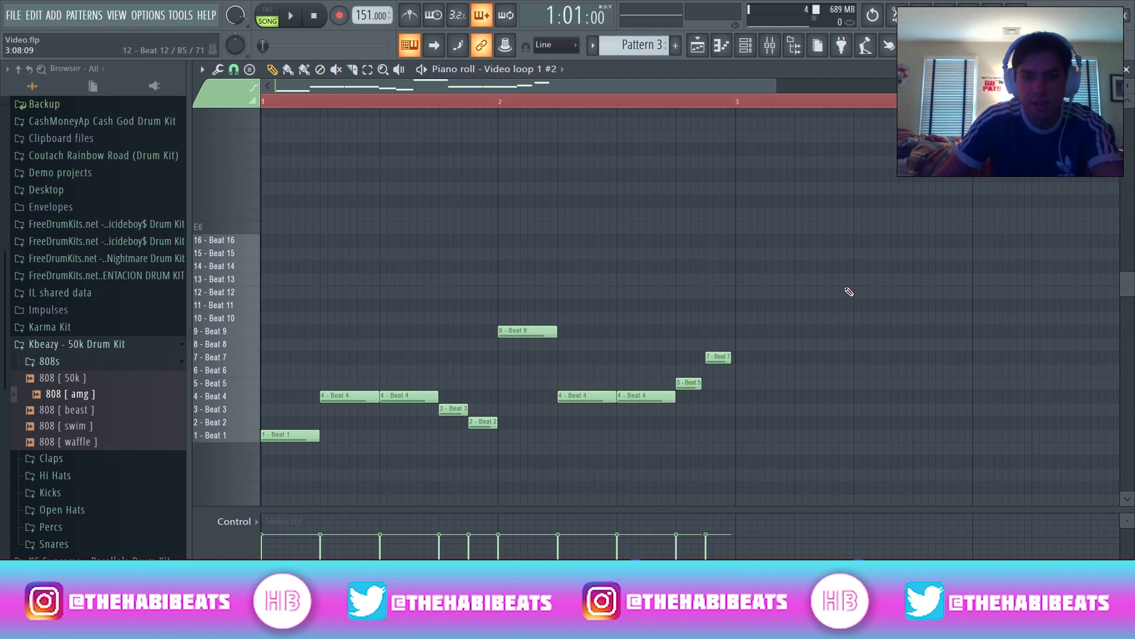
{"action": "key", "text": "space"}
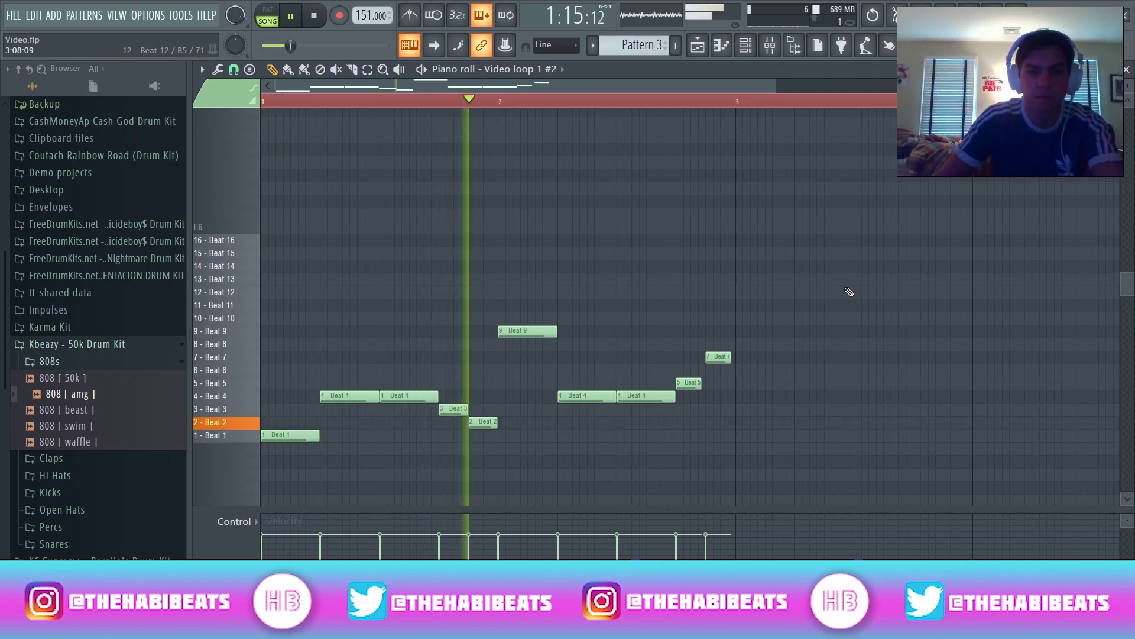
{"action": "key", "text": "space"}
Duplicate the two-bar slice sequence into bars 3 and 4, play it and close the piano roll.
{"action": "key", "text": "ctrl+a"}
{"action": "key", "text": "ctrl+b"}
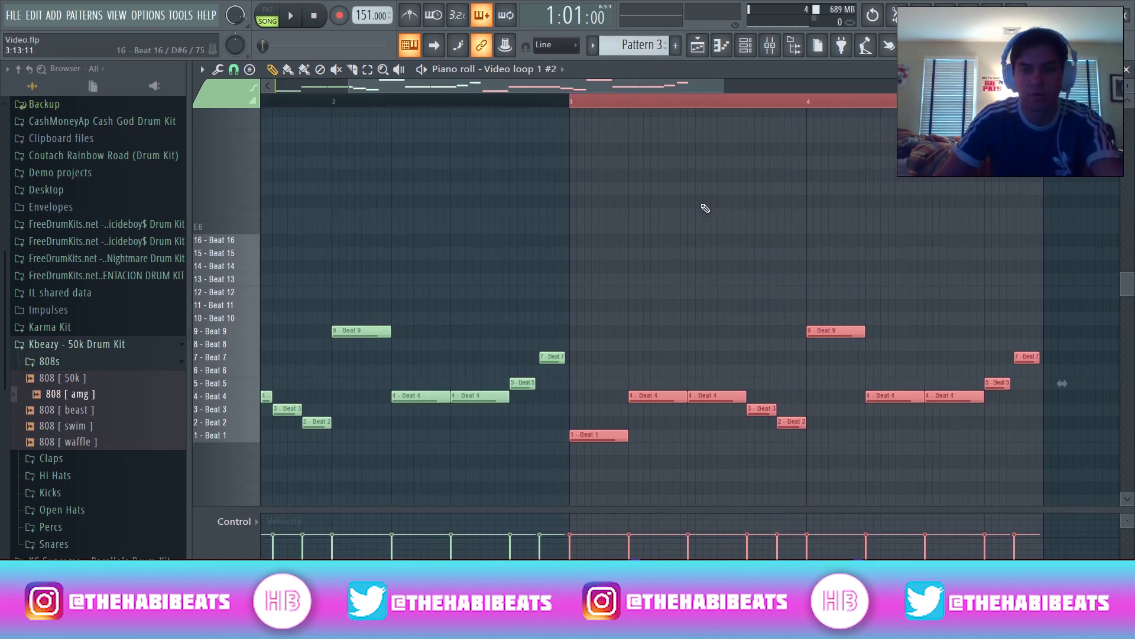
{"action": "left_click_drag", "start_coordinate": [1043, 101], "coordinate": [572, 125]}
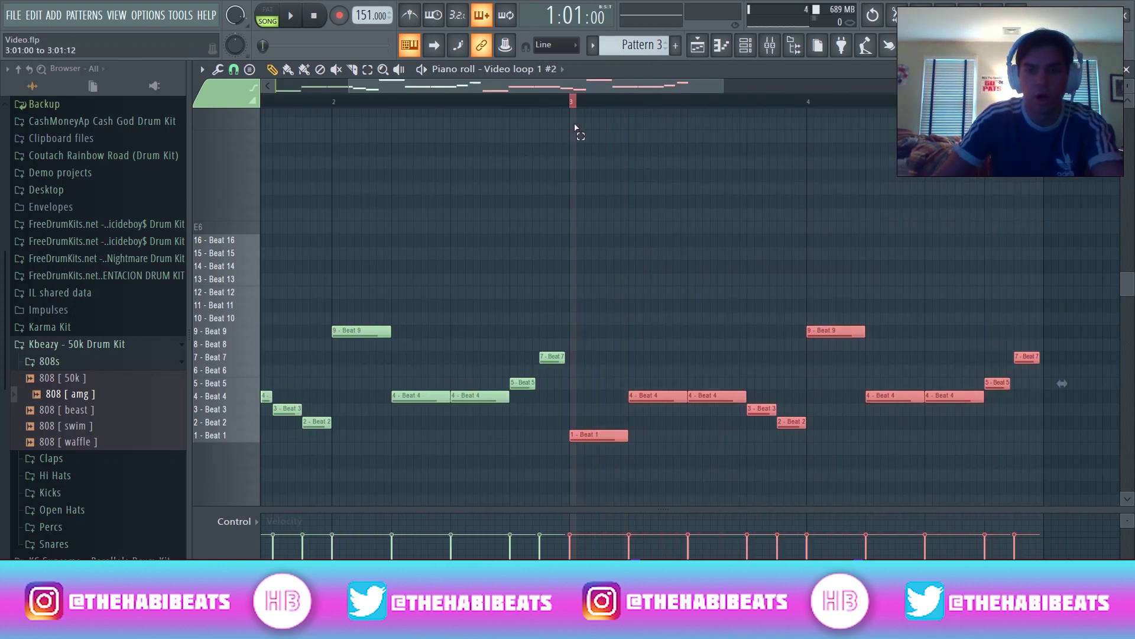
{"action": "scroll", "coordinate": [329, 114], "scroll_direction": "left", "scroll_amount": 3}
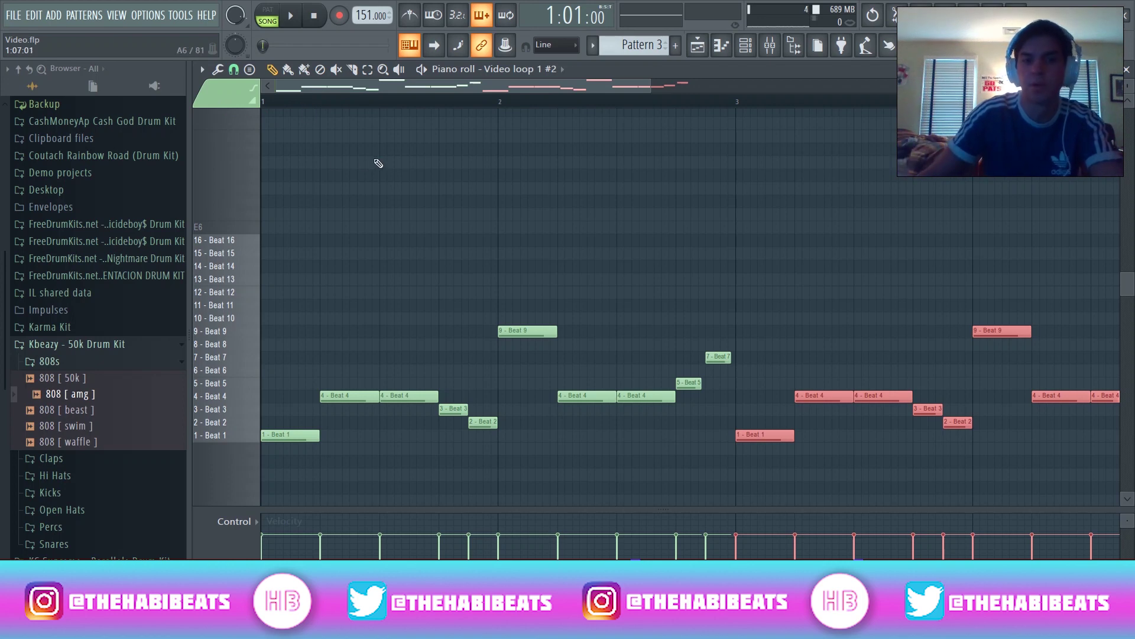
{"action": "key", "text": "space"}
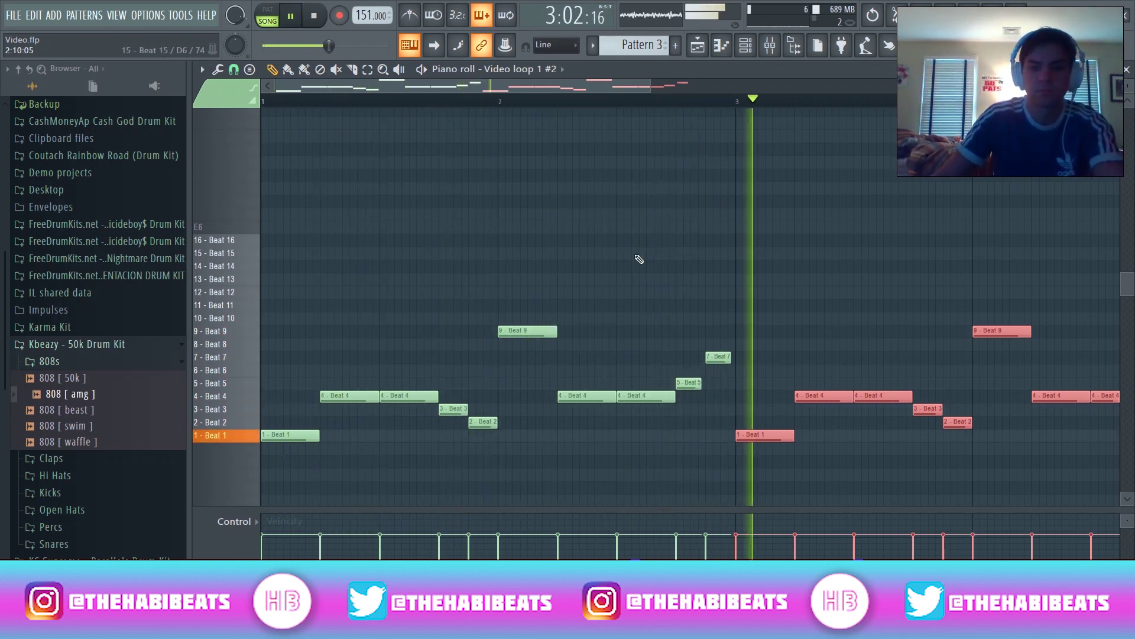
{"action": "left_click", "coordinate": [1127, 70]}
{"action": "key", "text": "space"}
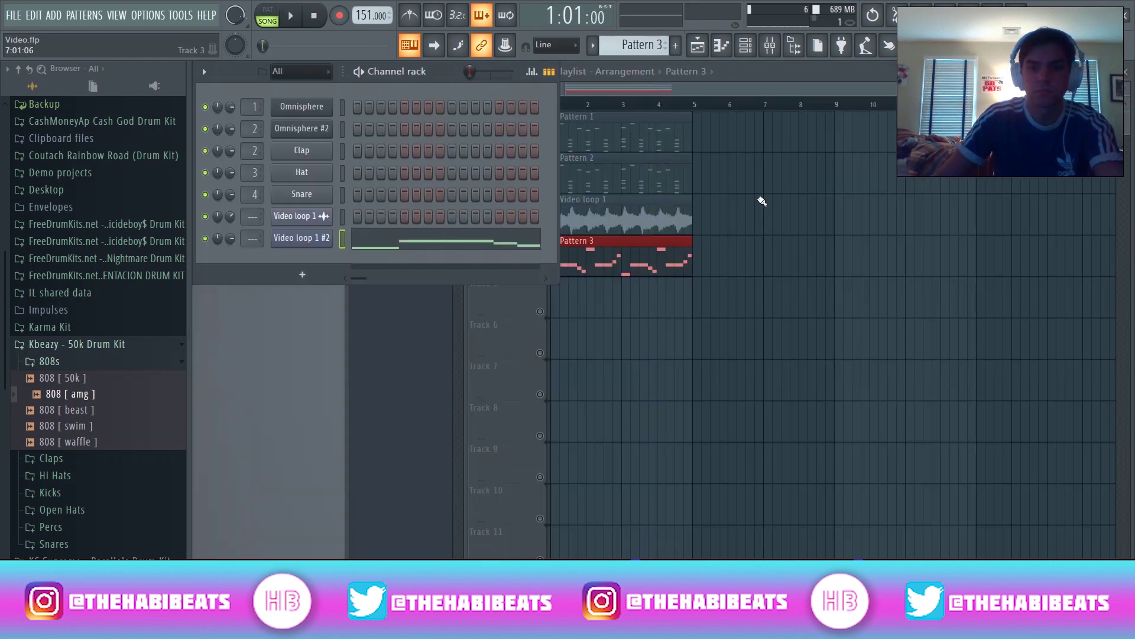
Export the rearranged Pattern 3 as the wave file Video loop 2 and place it solo on Track 5 over four bars.
{"action": "left_click", "coordinate": [476, 120]}
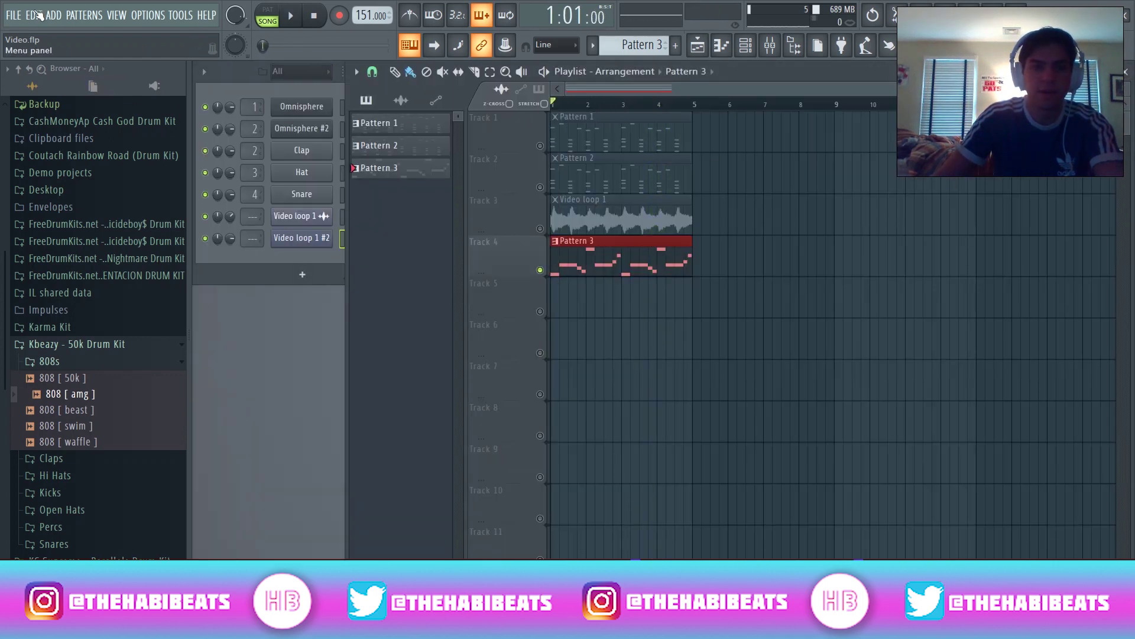
{"action": "left_click", "coordinate": [6, 15]}
{"action": "mouse_move", "coordinate": [52, 140]}
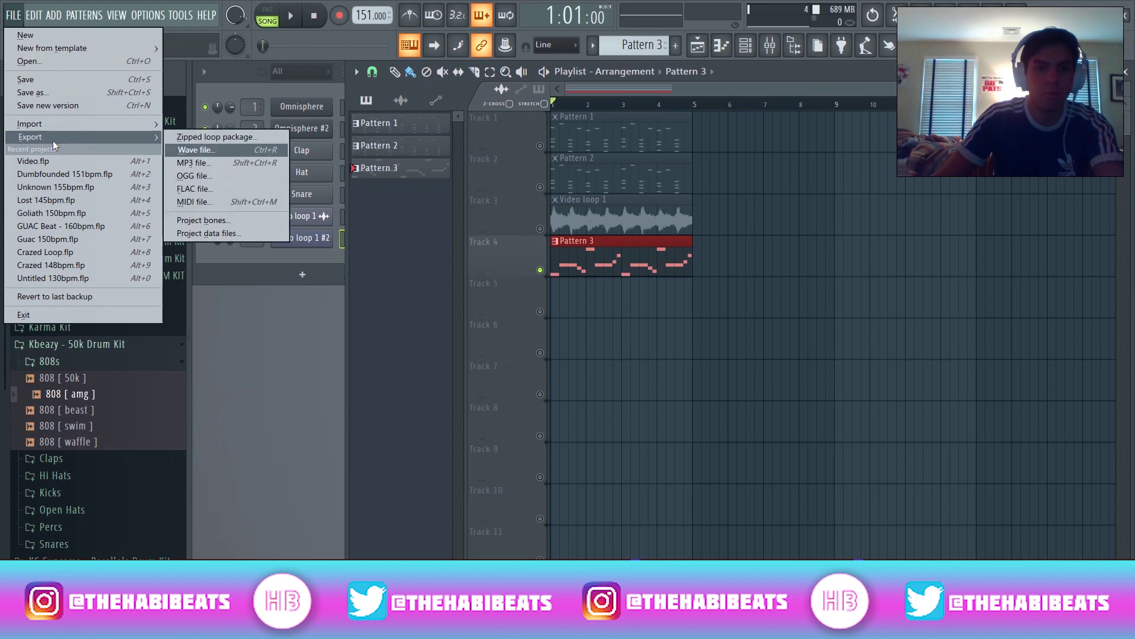
{"action": "left_click", "coordinate": [208, 149]}
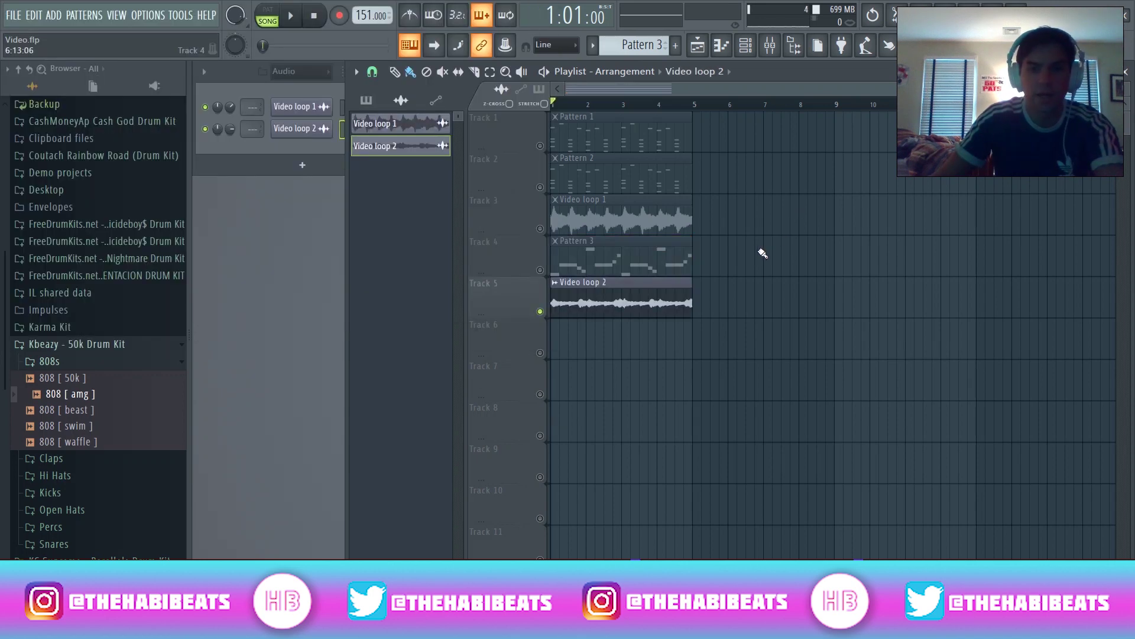
Normalize the Video loop 2 audio sample and close its sample settings.
{"action": "left_click", "coordinate": [324, 131]}
{"action": "left_click", "coordinate": [495, 353]}
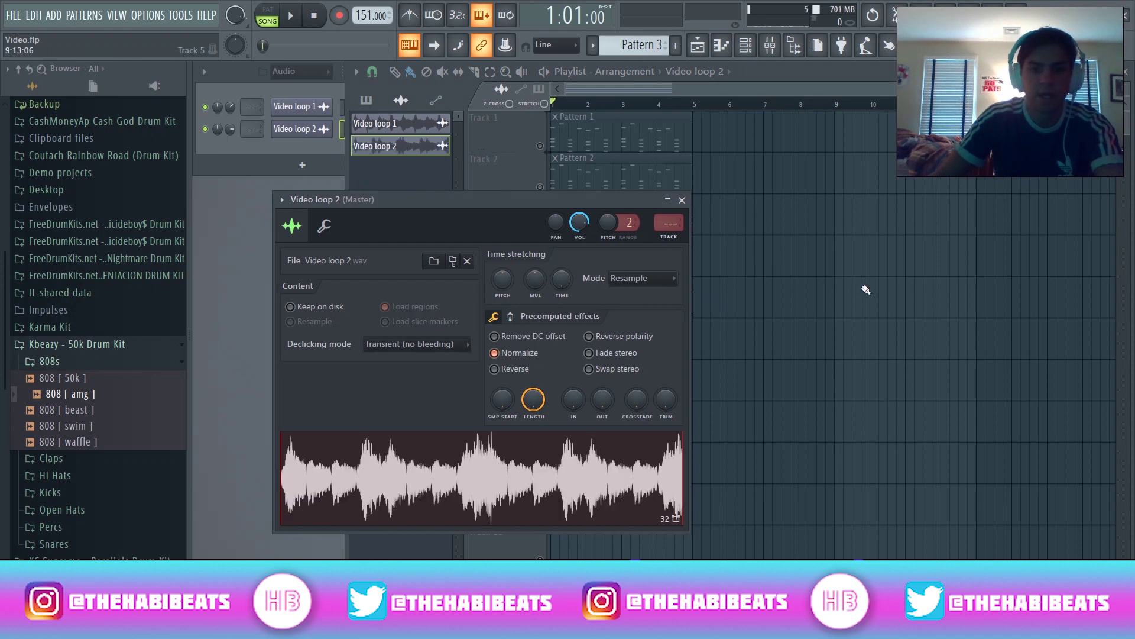
{"action": "left_click", "coordinate": [682, 200]}
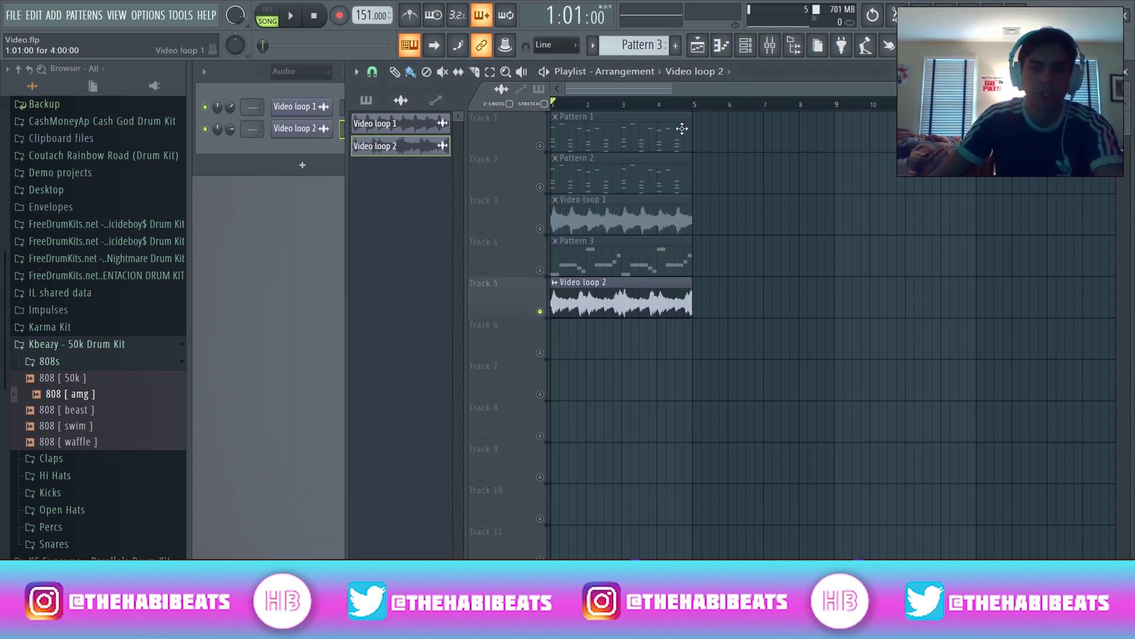
Route the Video loop 2 channel to mixer track 3, lower that track's volume and play the loop.
{"action": "key", "text": "space"}
{"action": "key", "text": "space"}
{"action": "left_click", "coordinate": [769, 45]}
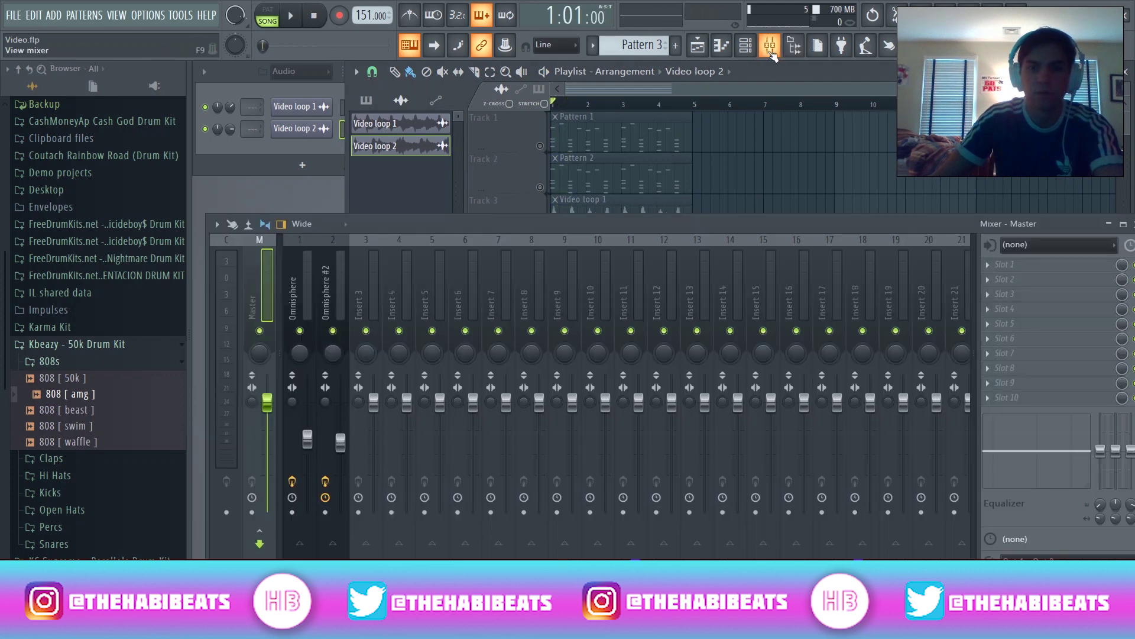
{"action": "left_click", "coordinate": [357, 298]}
{"action": "right_click", "coordinate": [373, 301]}
{"action": "mouse_move", "coordinate": [434, 348]}
{"action": "left_click", "coordinate": [614, 347]}
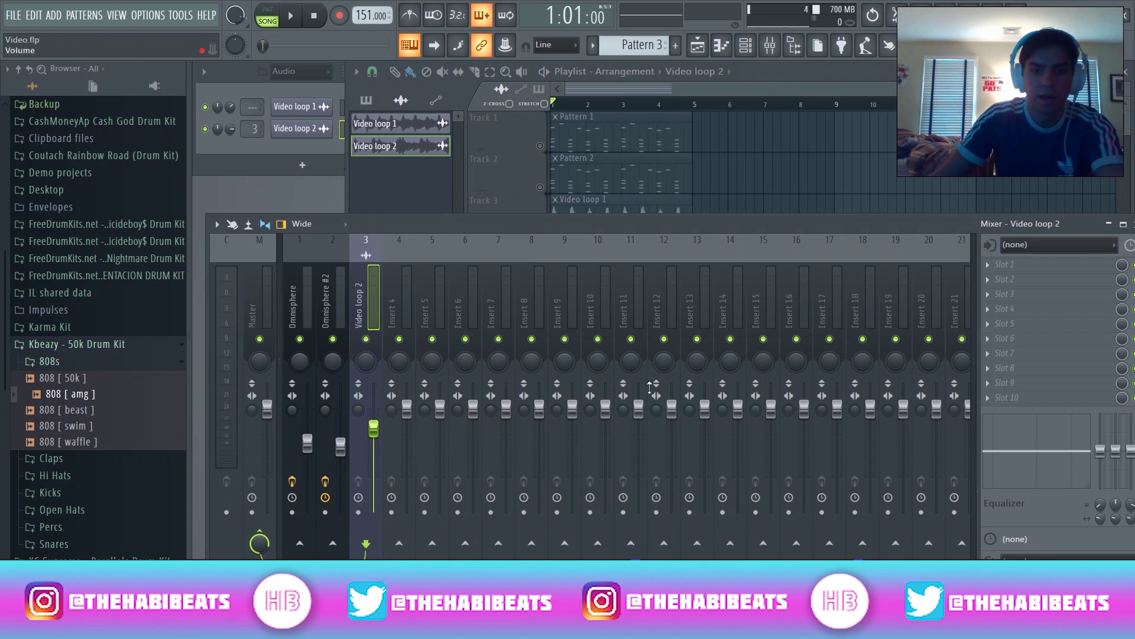
{"action": "key", "text": "space"}
{"action": "key", "text": "space"}
Load the unstable plugin into the first effect slot of the Video loop 2 track and adjust its master level.
{"action": "left_click", "coordinate": [1013, 267]}
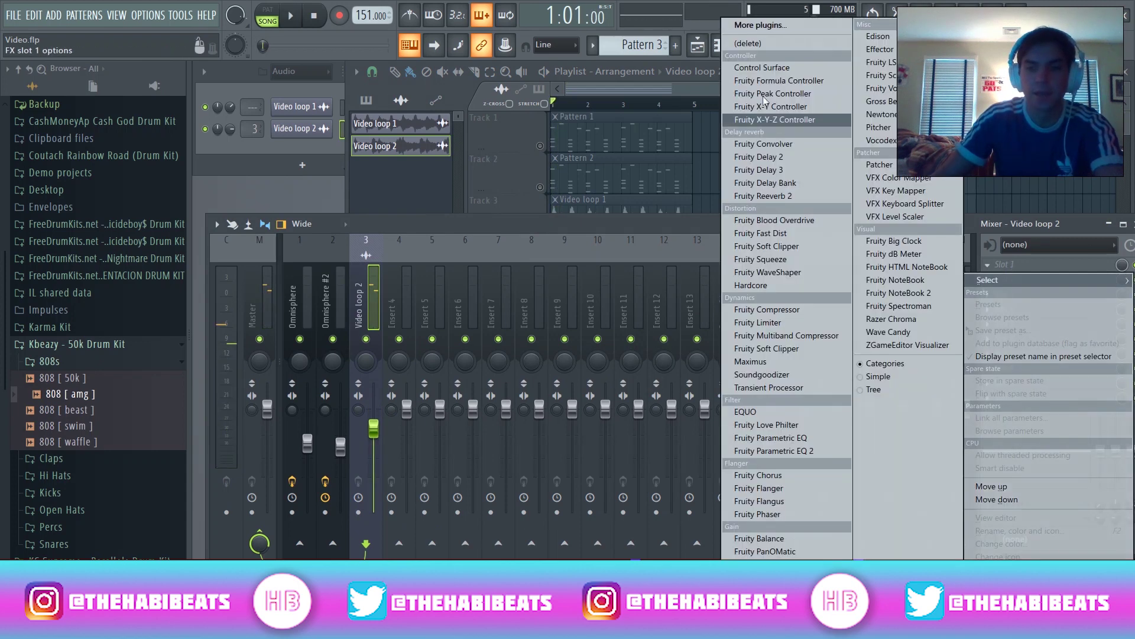
{"action": "left_click", "coordinate": [733, 27]}
{"action": "scroll", "coordinate": [509, 378], "scroll_direction": "down", "scroll_amount": 10}
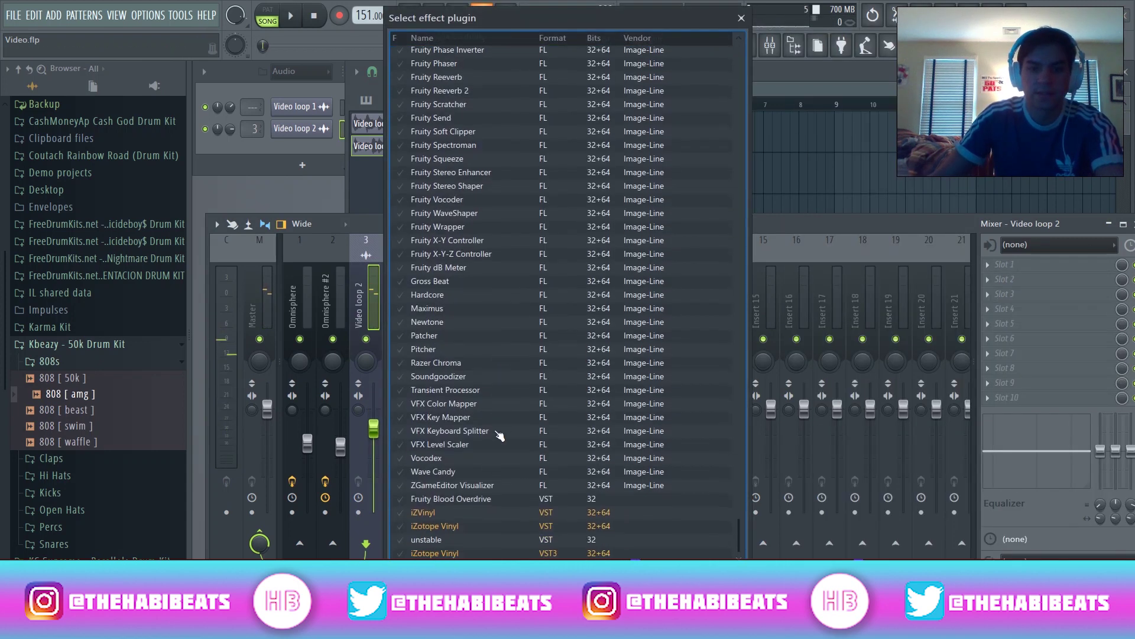
{"action": "double_click", "coordinate": [424, 544]}
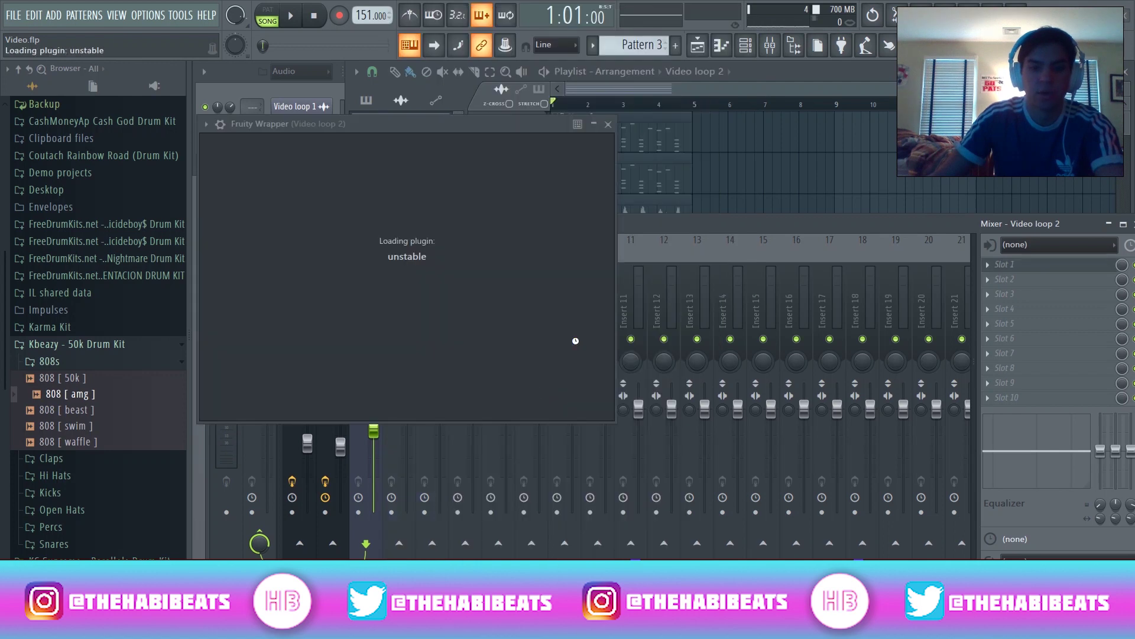
{"action": "left_click", "coordinate": [236, 189]}
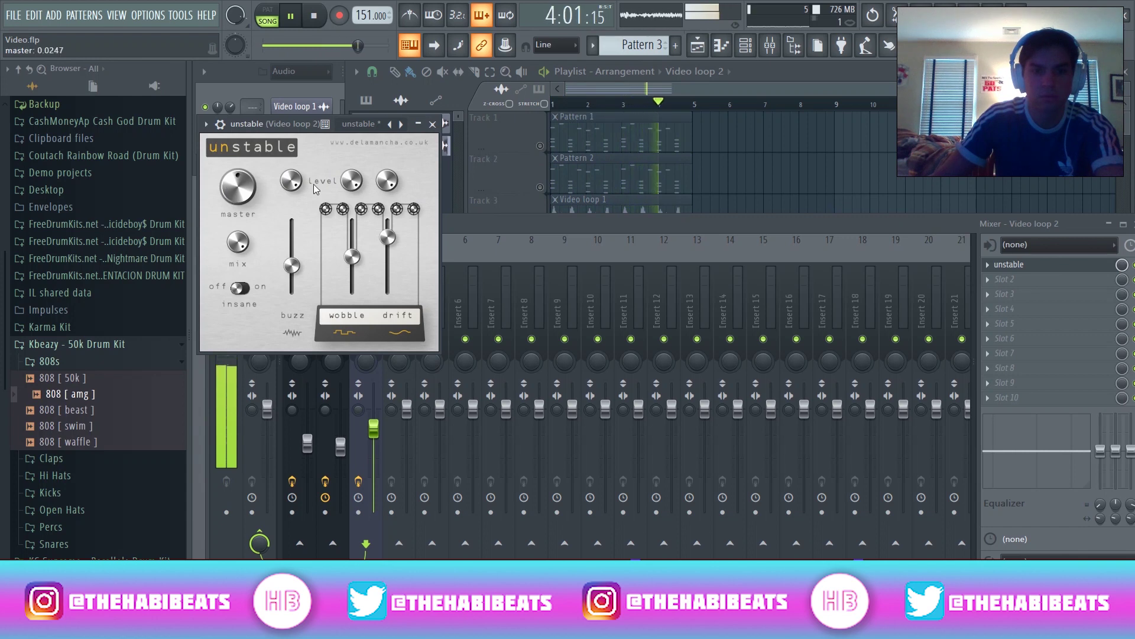
{"action": "left_click", "coordinate": [434, 124]}
{"action": "key", "text": "space"}
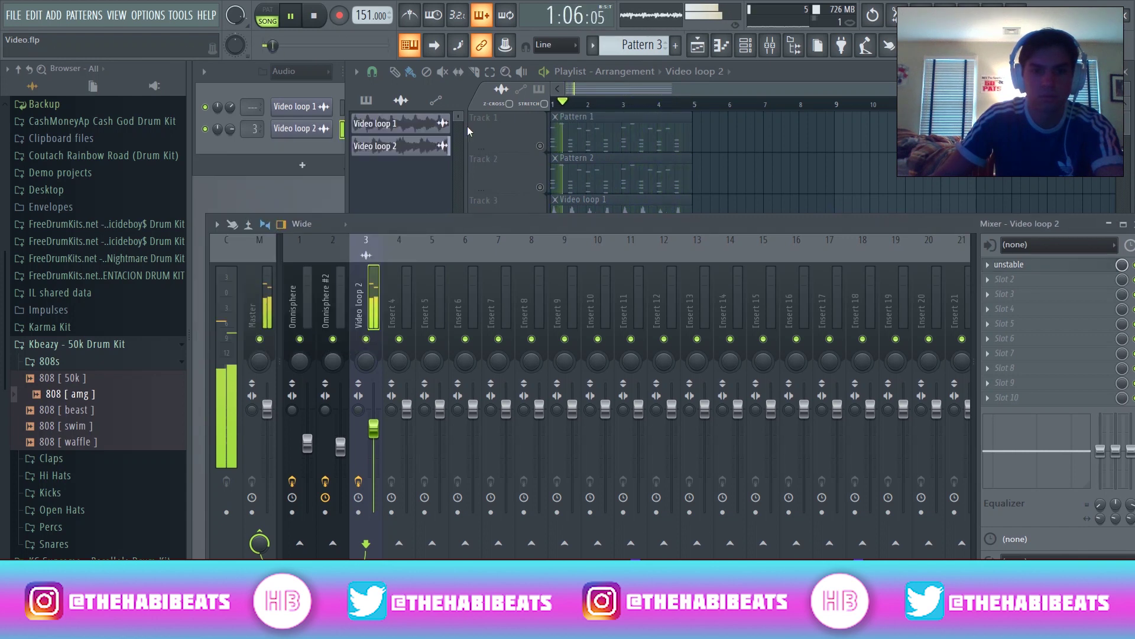
Load iZotope Vinyl into the second effect slot of the Video loop 2 track and set its year to 1980.
{"action": "left_click", "coordinate": [1011, 281]}
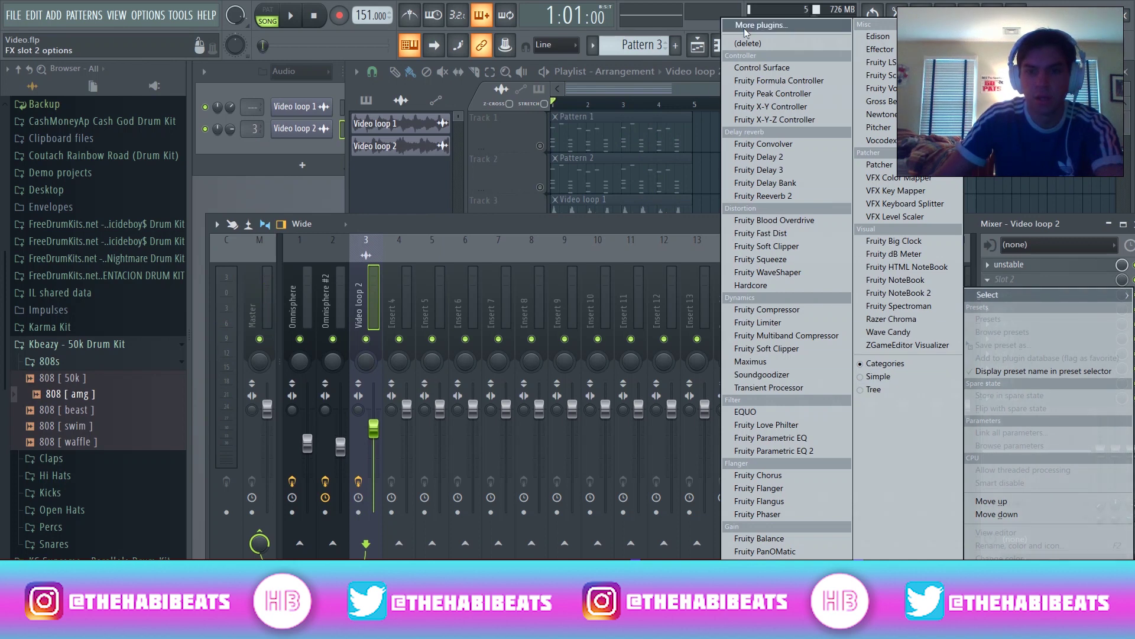
{"action": "left_click", "coordinate": [762, 25]}
{"action": "scroll", "coordinate": [473, 521], "scroll_direction": "down", "scroll_amount": 2}
{"action": "double_click", "coordinate": [467, 531]}
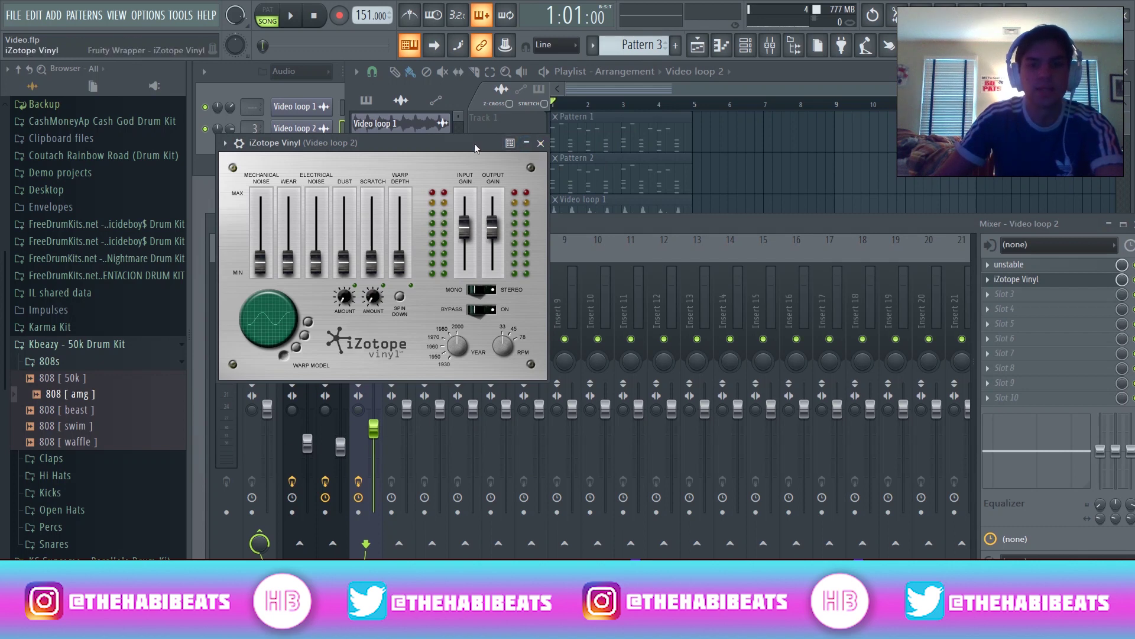
{"action": "left_click_drag", "start_coordinate": [474, 143], "coordinate": [576, 144]}
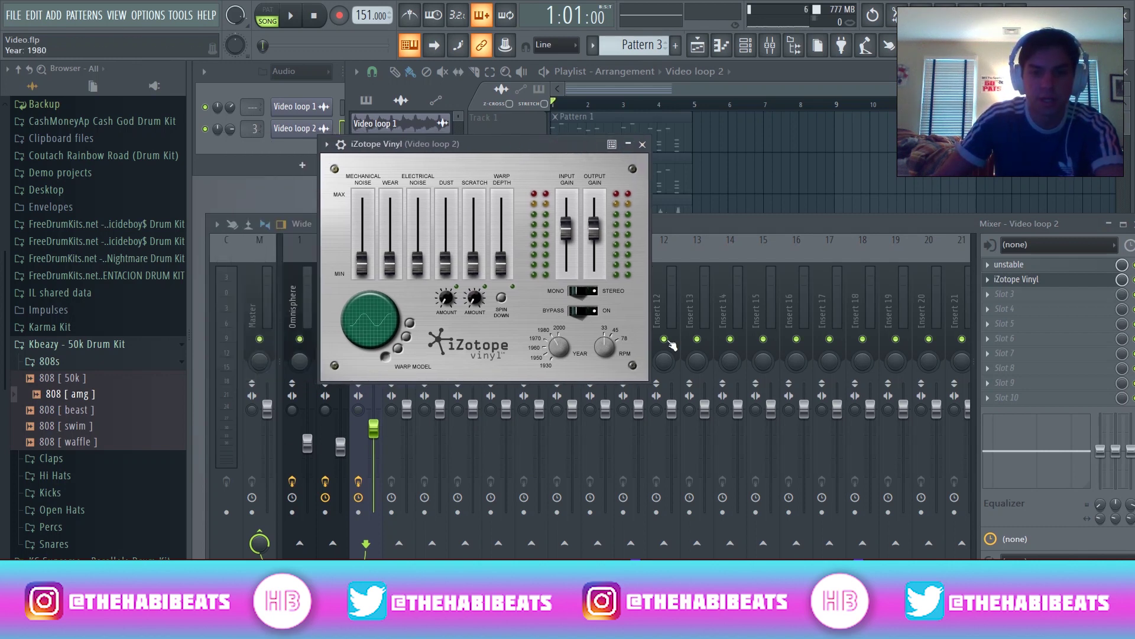
Set the vinyl effect's Wear to about 3.06 %, play the loop through it and close the plugin.
{"action": "key", "text": "space"}
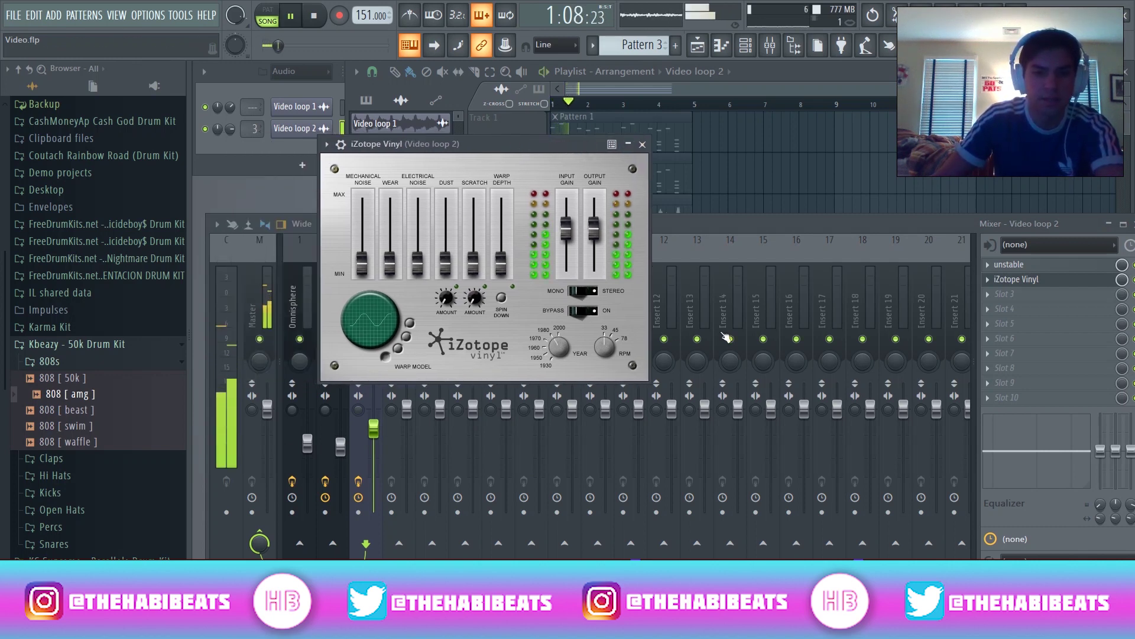
{"action": "key", "text": "space"}
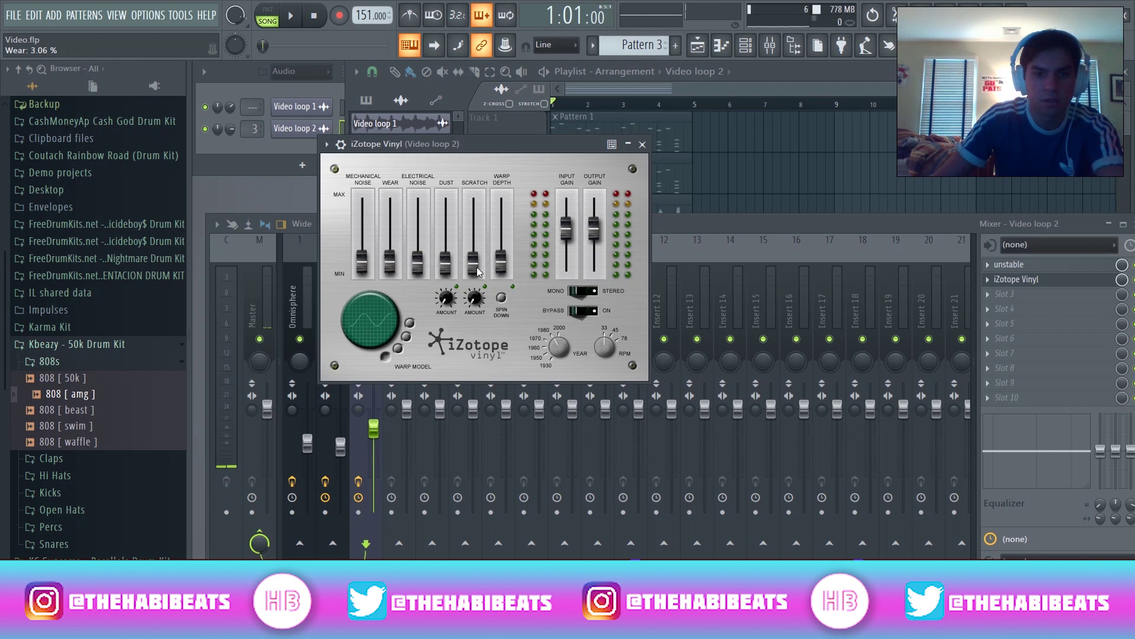
{"action": "key", "text": "space"}
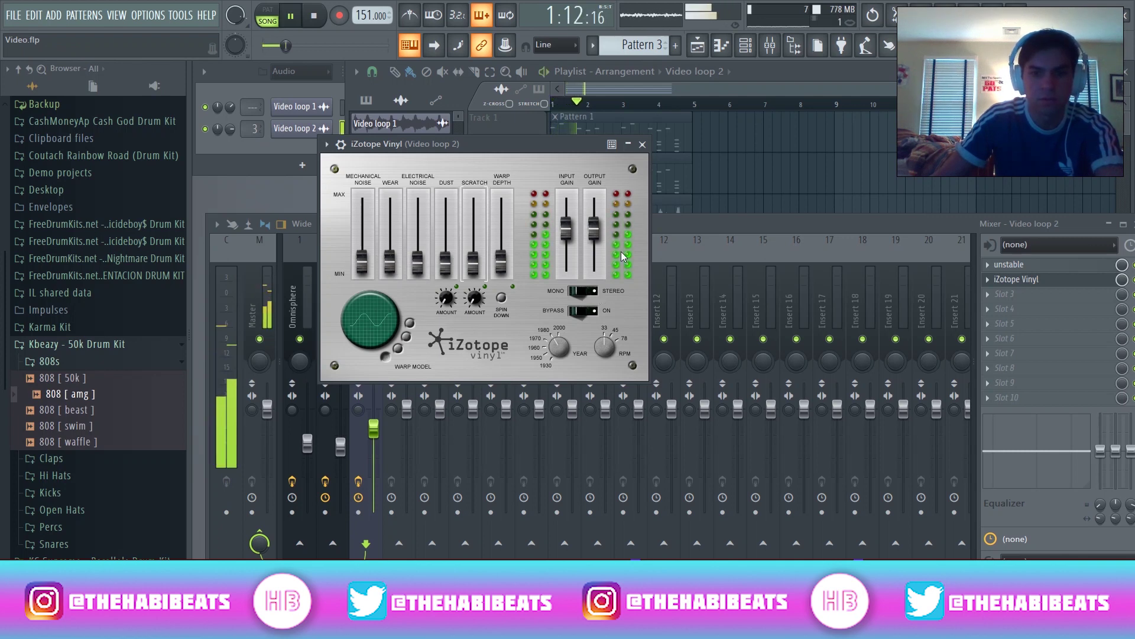
{"action": "left_click", "coordinate": [643, 144]}
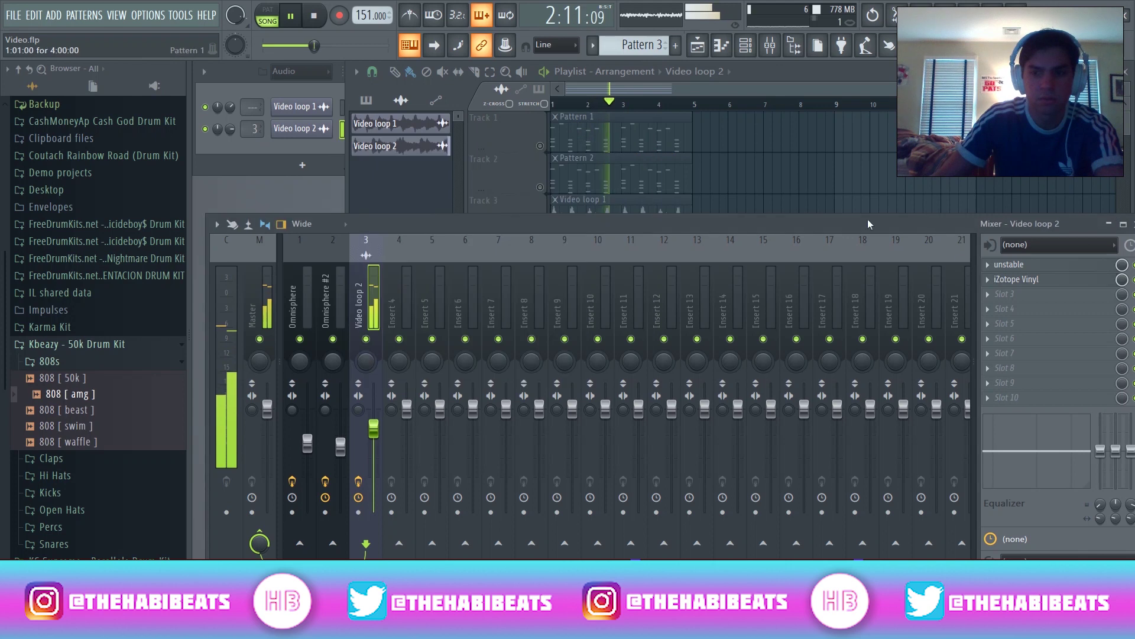
Set the unstable plugin's master to 0.0220 during playback, stop the loop and close the plugin and mixer.
{"action": "left_click", "coordinate": [1008, 264]}
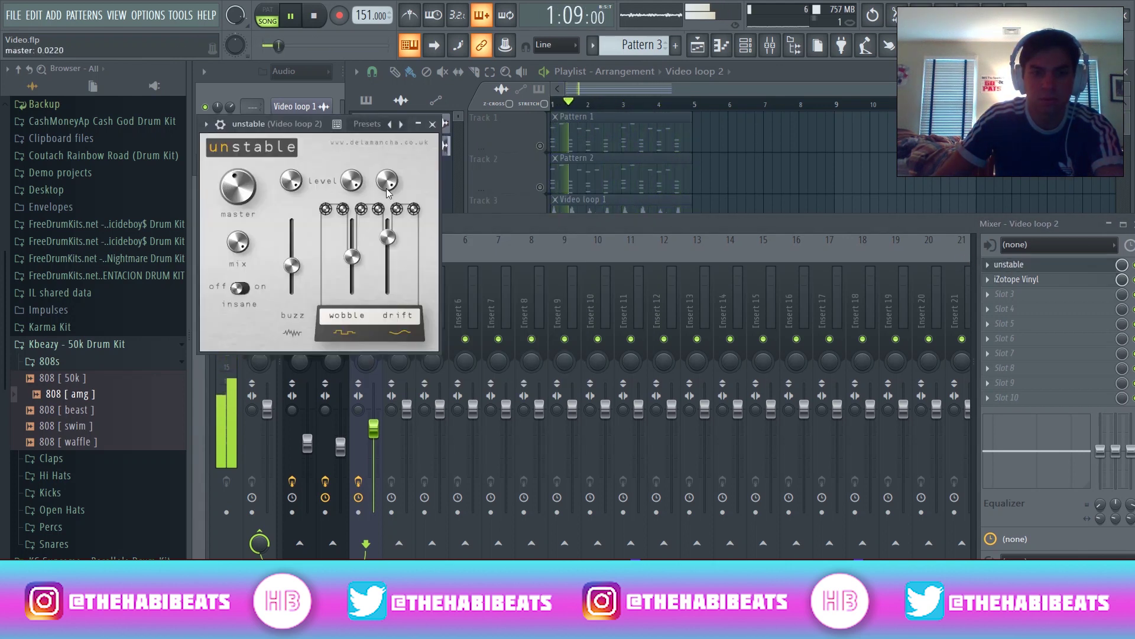
{"action": "left_click", "coordinate": [432, 124]}
{"action": "key", "text": "space"}
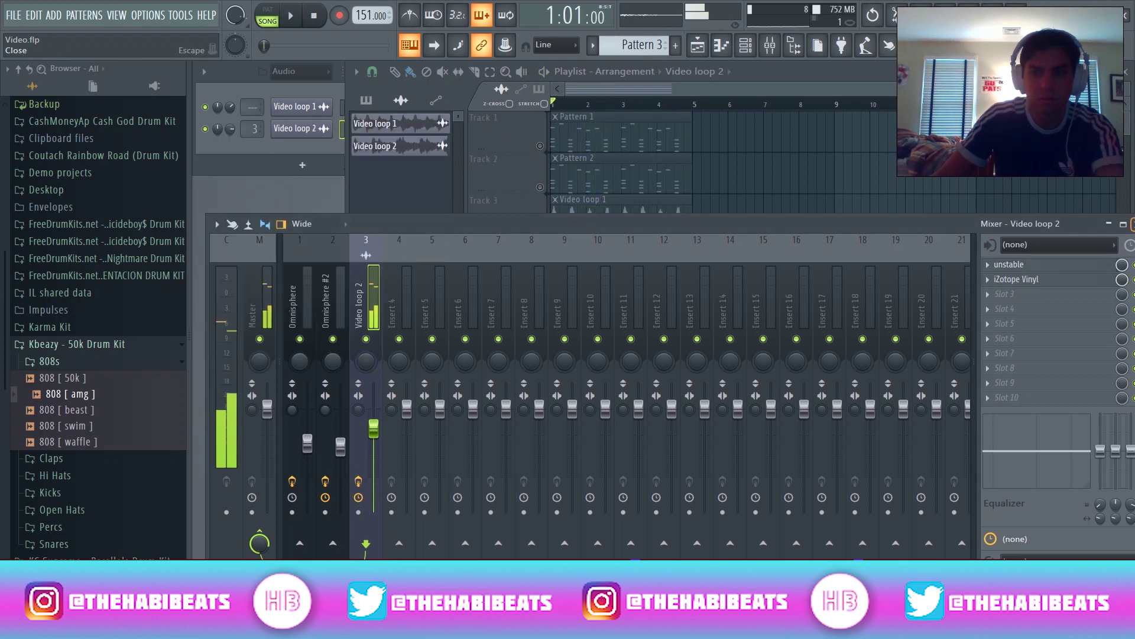
{"action": "key", "text": "F9"}
Export the processed loop as the wave file Video Loop 3 and place it solo on Track 6 over four bars.
{"action": "left_click", "coordinate": [13, 16]}
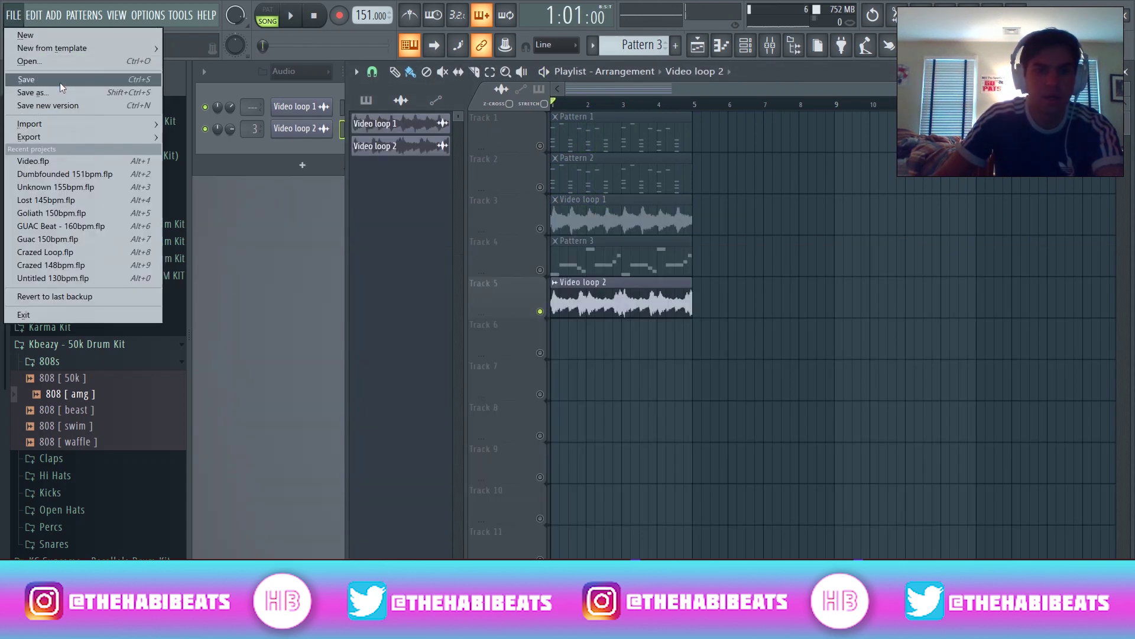
{"action": "mouse_move", "coordinate": [33, 138]}
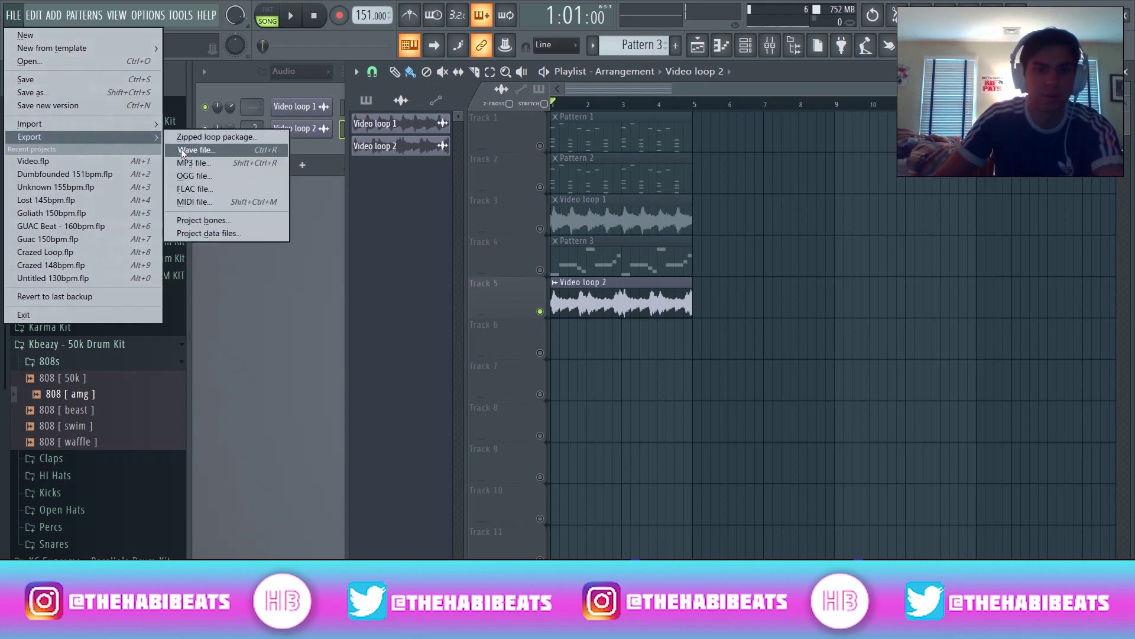
{"action": "left_click", "coordinate": [183, 150]}
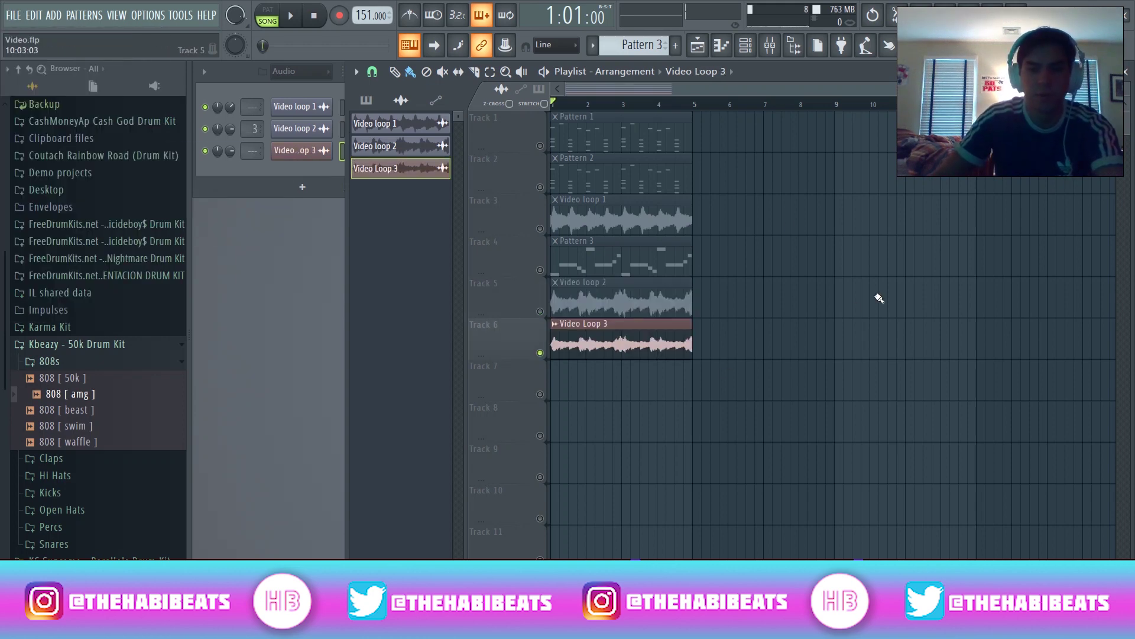
Normalize the Video Loop 3 audio sample and close its sample settings.
{"action": "left_click", "coordinate": [319, 151]}
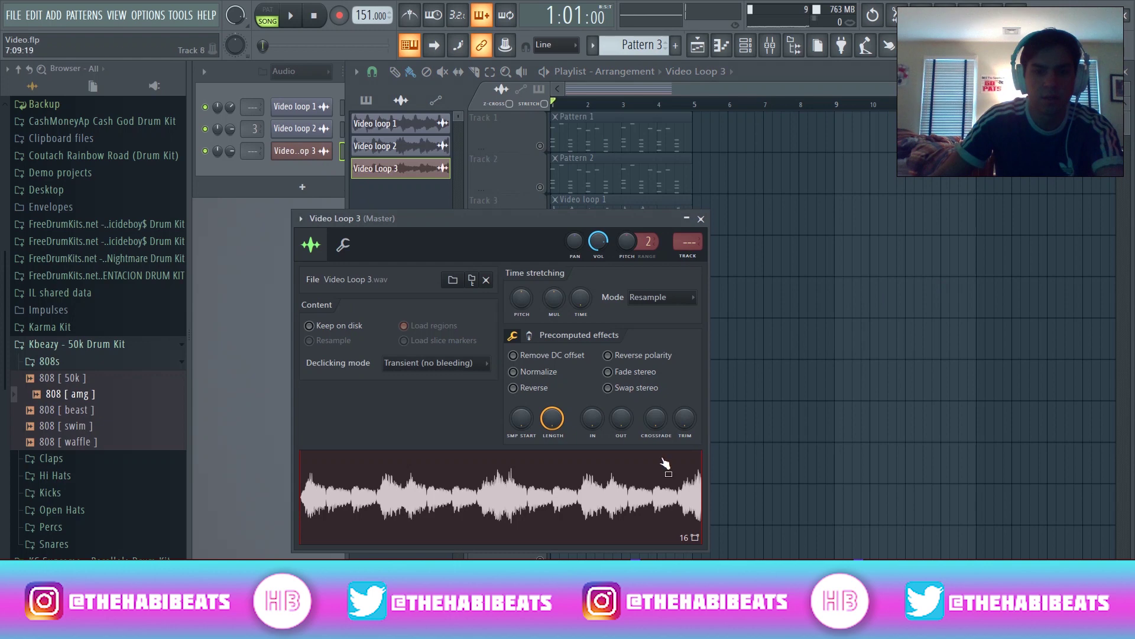
{"action": "left_click", "coordinate": [513, 371]}
{"action": "left_click", "coordinate": [702, 219]}
Place a copy of the Video Loop 3 clip at bar 9 on Track 6 and make it unique.
{"action": "left_click", "coordinate": [742, 343]}
{"action": "left_click_drag", "start_coordinate": [741, 342], "coordinate": [843, 333]}
{"action": "left_click", "coordinate": [841, 330]}
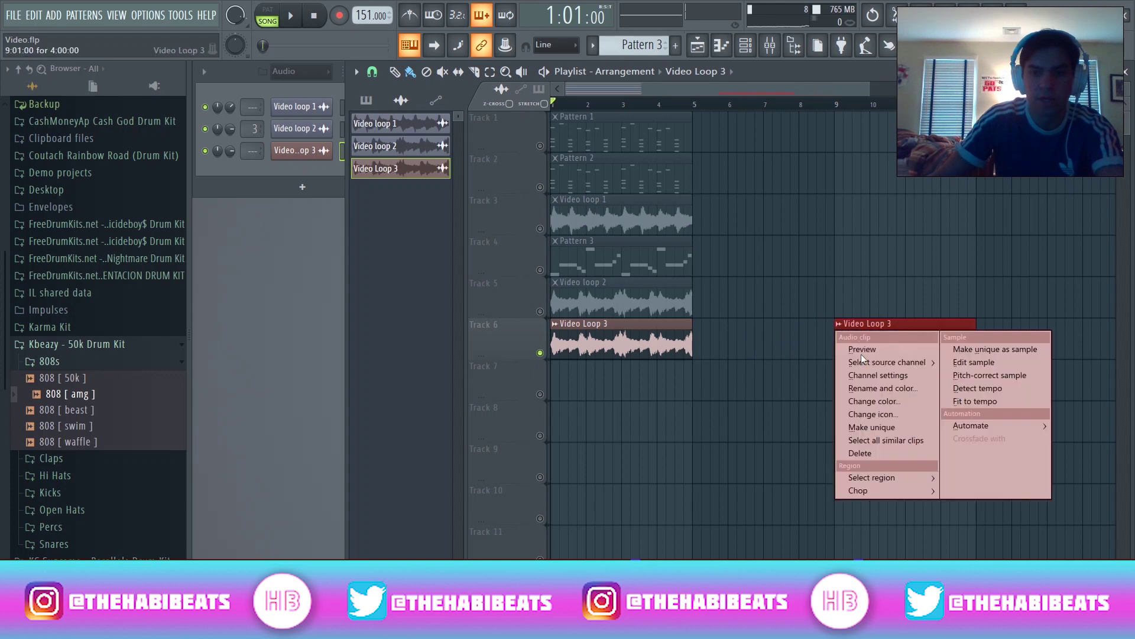
{"action": "left_click", "coordinate": [871, 423]}
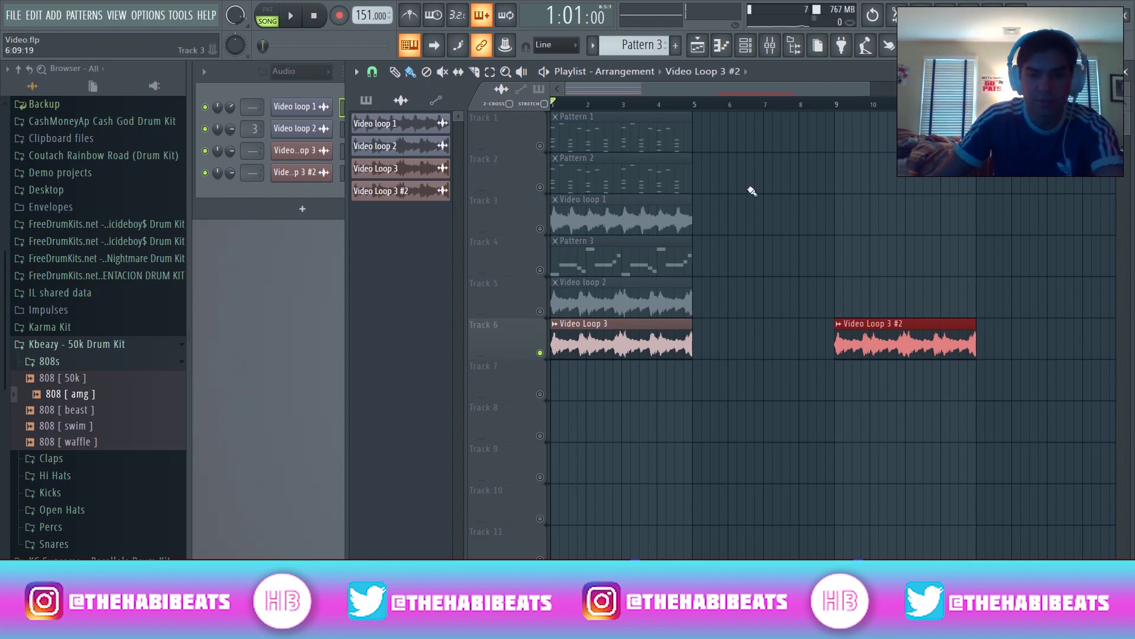
Lower the time-stretching pitch of the first Video Loop 3 clip slightly, play it and close its sample settings.
{"action": "key", "text": "space"}
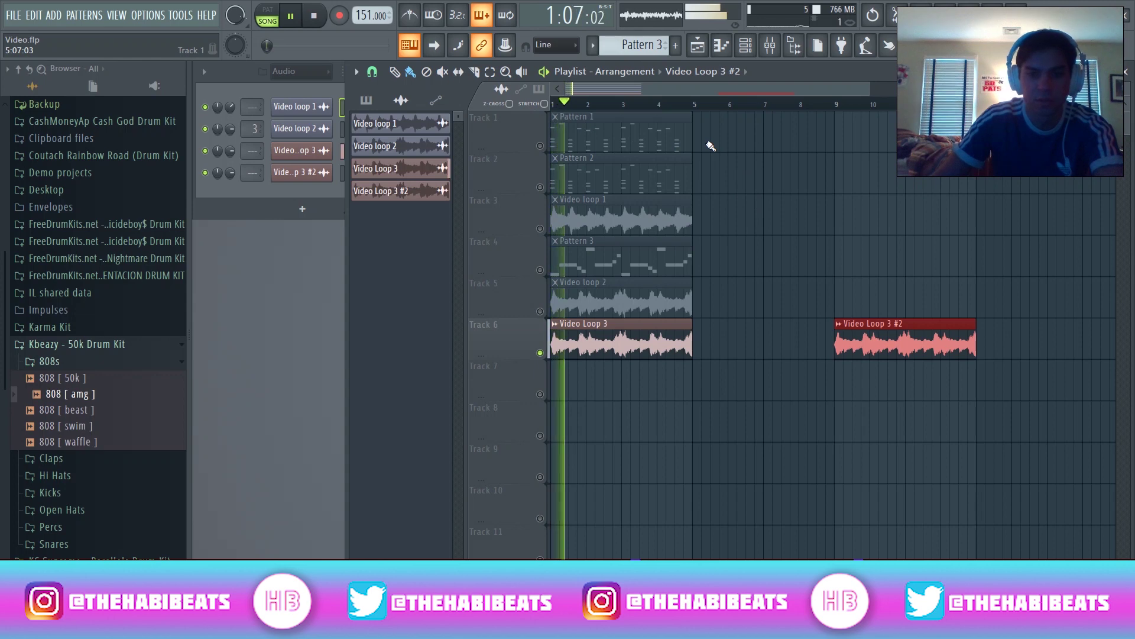
{"action": "key", "text": "space"}
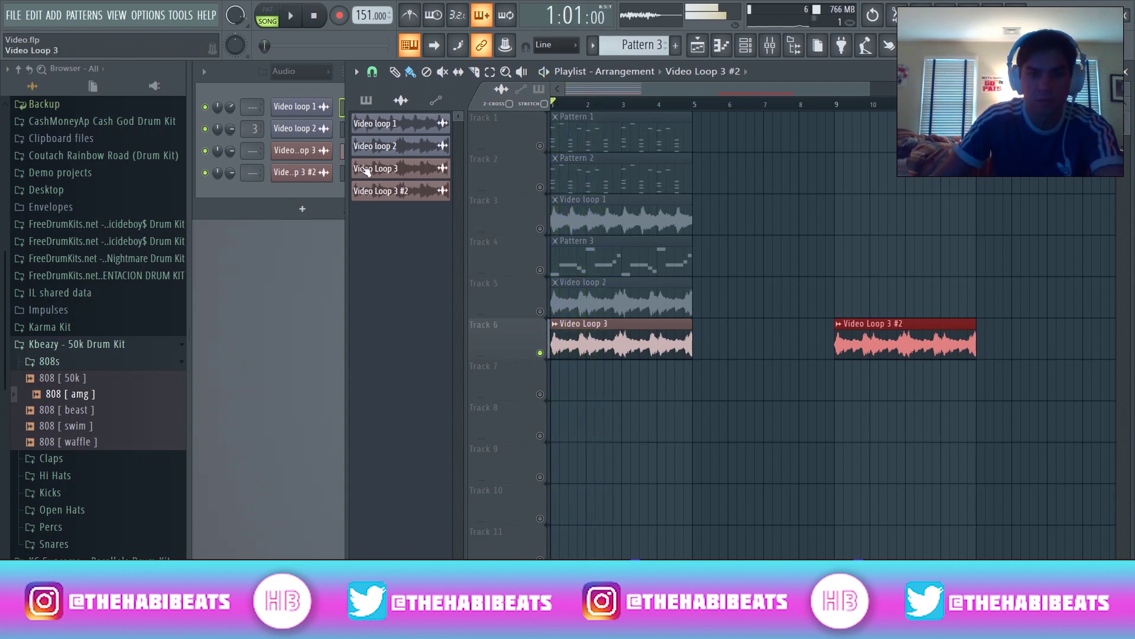
{"action": "double_click", "coordinate": [615, 340]}
{"action": "left_click_drag", "start_coordinate": [521, 303], "coordinate": [520, 320]}
{"action": "key", "text": "space"}
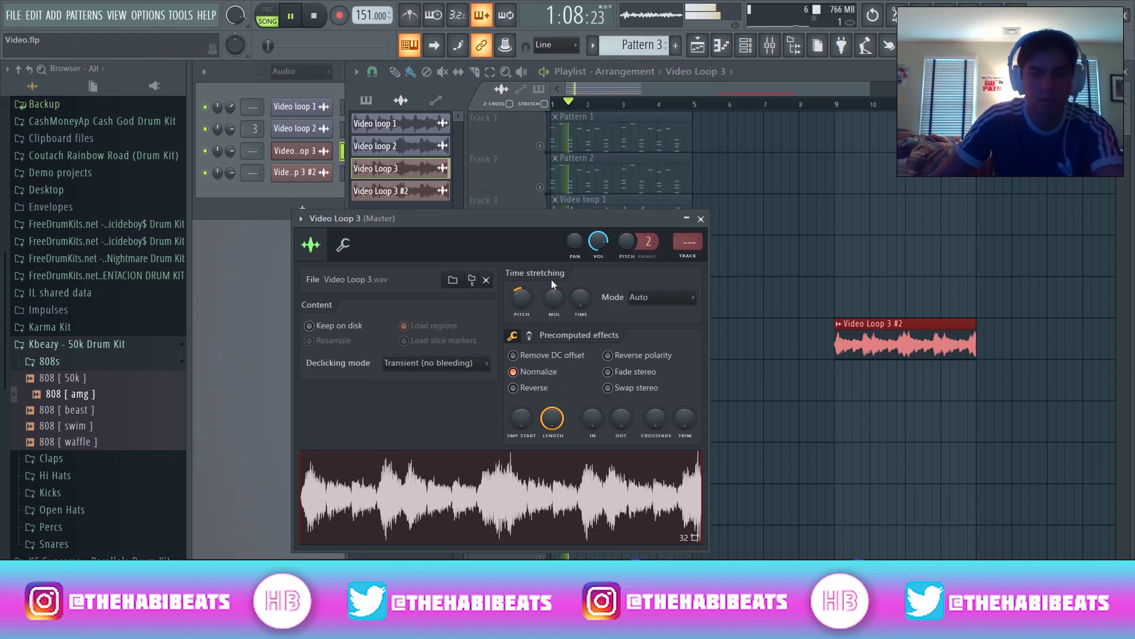
{"action": "left_click_drag", "start_coordinate": [524, 298], "coordinate": [524, 290]}
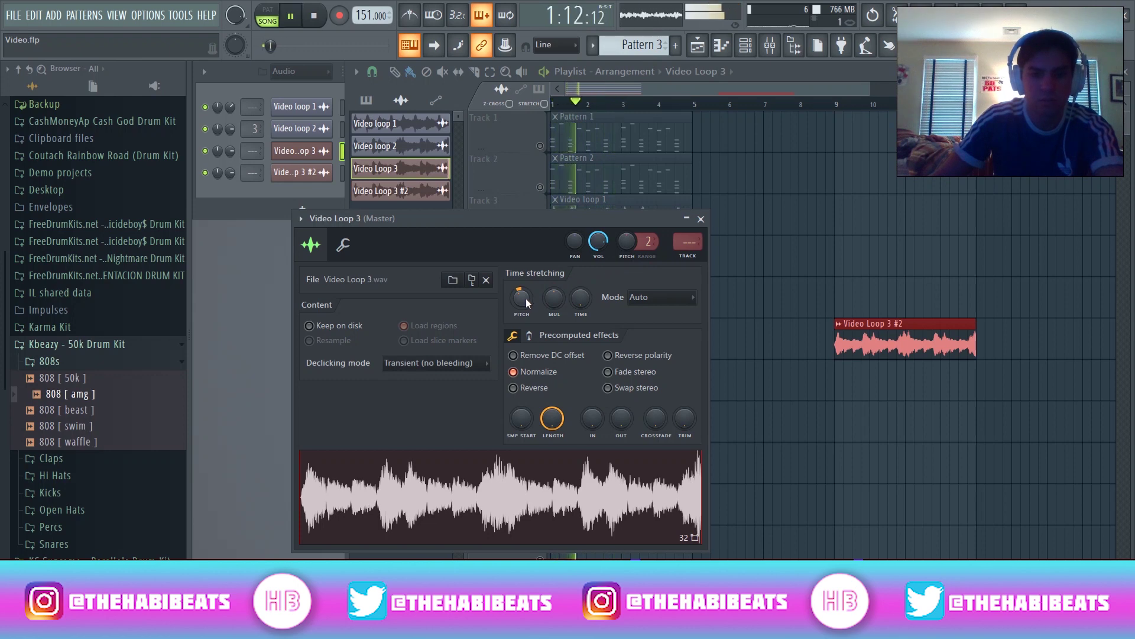
{"action": "key", "text": "space"}
{"action": "left_click", "coordinate": [701, 219]}
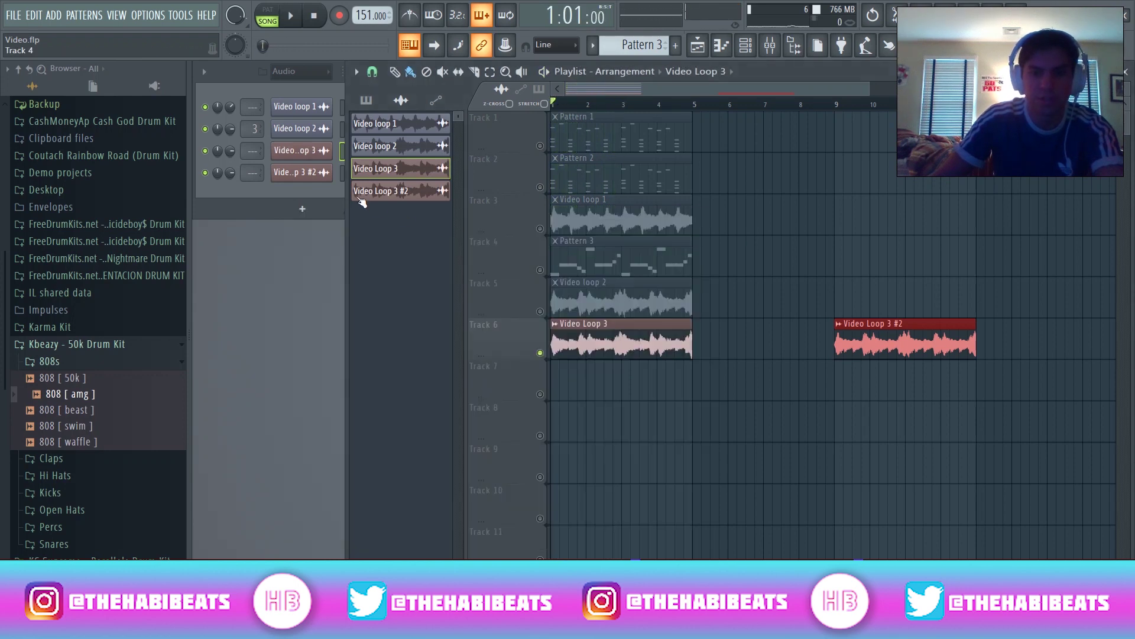
Select the Video Loop 3 #2 clip and play it from bar 9.
{"action": "left_click", "coordinate": [357, 196]}
{"action": "left_click_drag", "start_coordinate": [541, 317], "coordinate": [541, 313]}
{"action": "left_click", "coordinate": [719, 237]}
{"action": "left_click", "coordinate": [835, 104]}
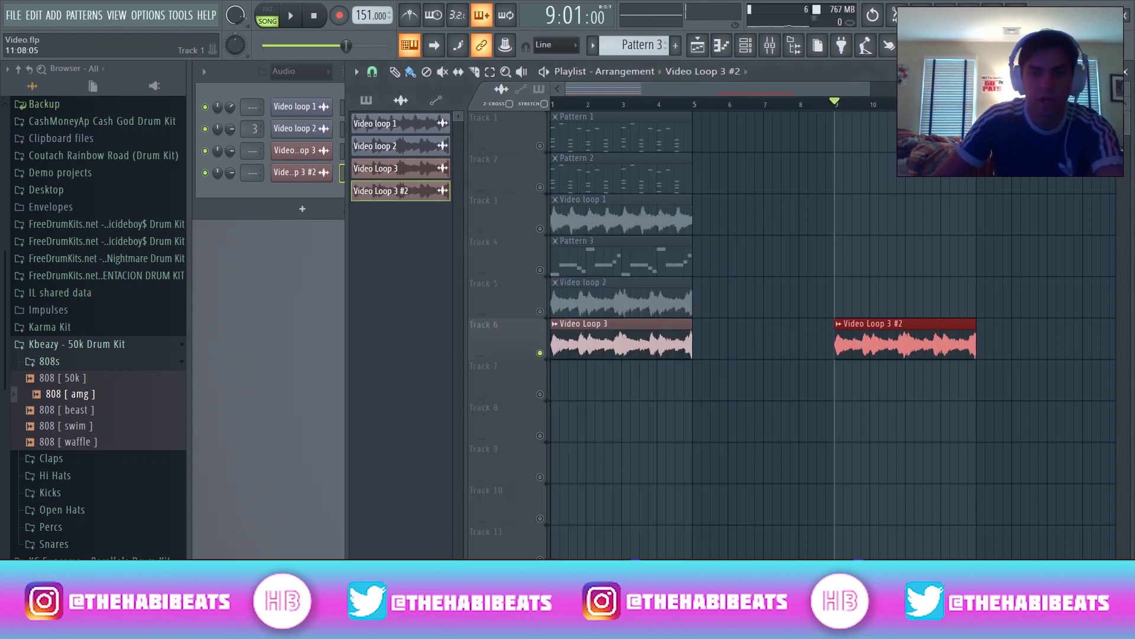
{"action": "key", "text": "space"}
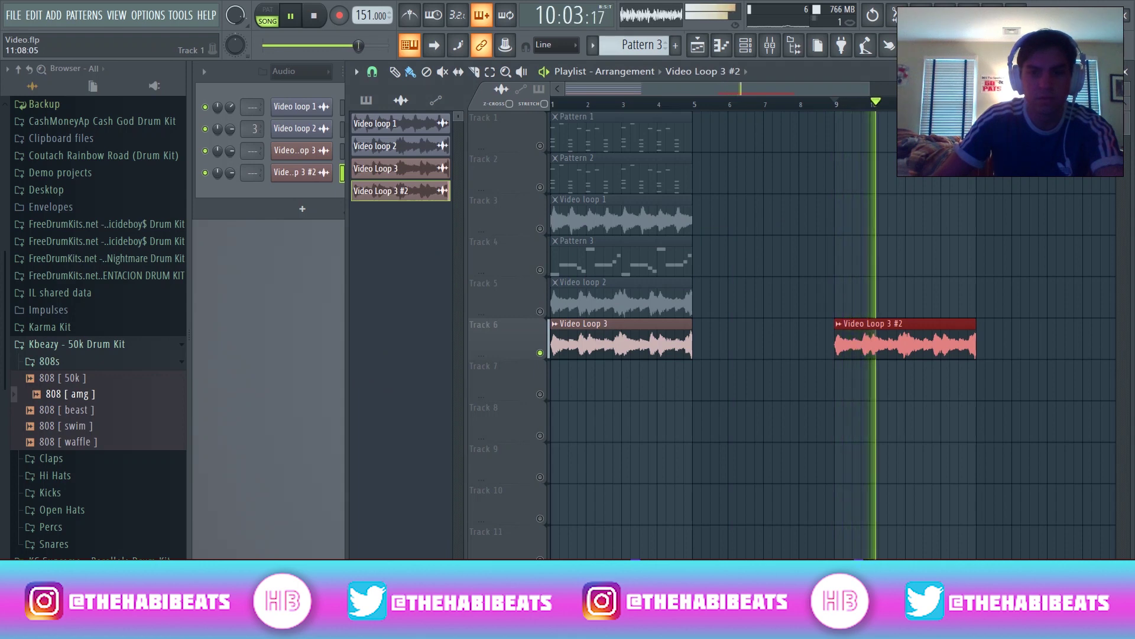
{"action": "key", "text": "space"}
Repeat Video Loop 3 at bar 5 and Video Loop 3 #2 at bar 13 on Track 6, and return the playhead to bar 1.
{"action": "left_click", "coordinate": [680, 347]}
{"action": "left_click", "coordinate": [703, 345]}
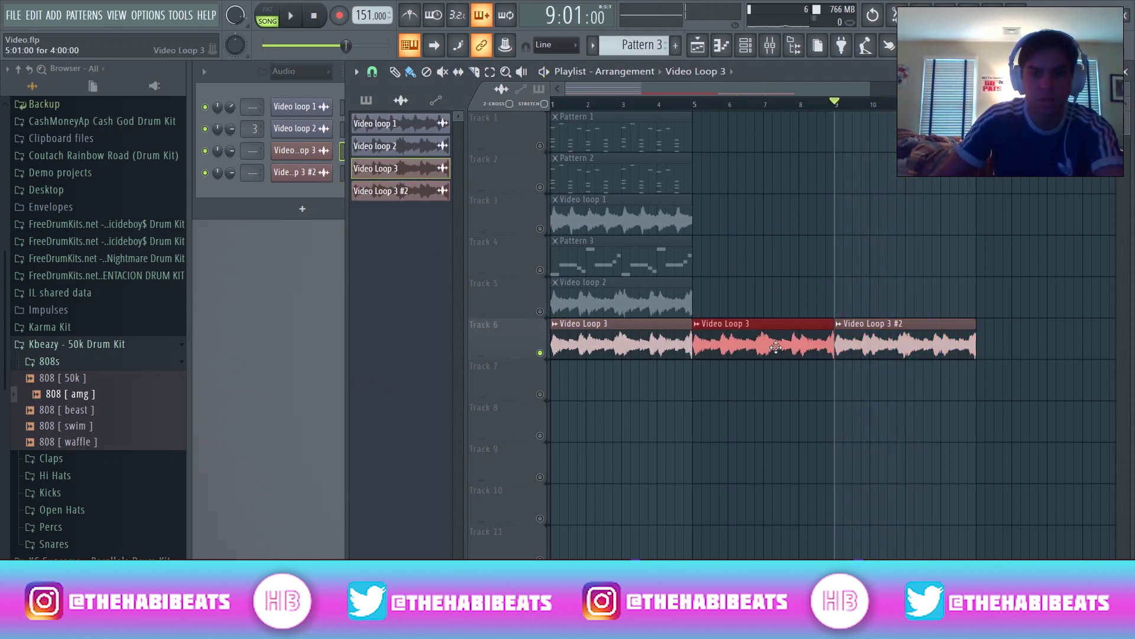
{"action": "left_click", "coordinate": [949, 383]}
{"action": "right_click", "coordinate": [946, 381]}
{"action": "left_click", "coordinate": [923, 345]}
{"action": "left_click", "coordinate": [993, 345]}
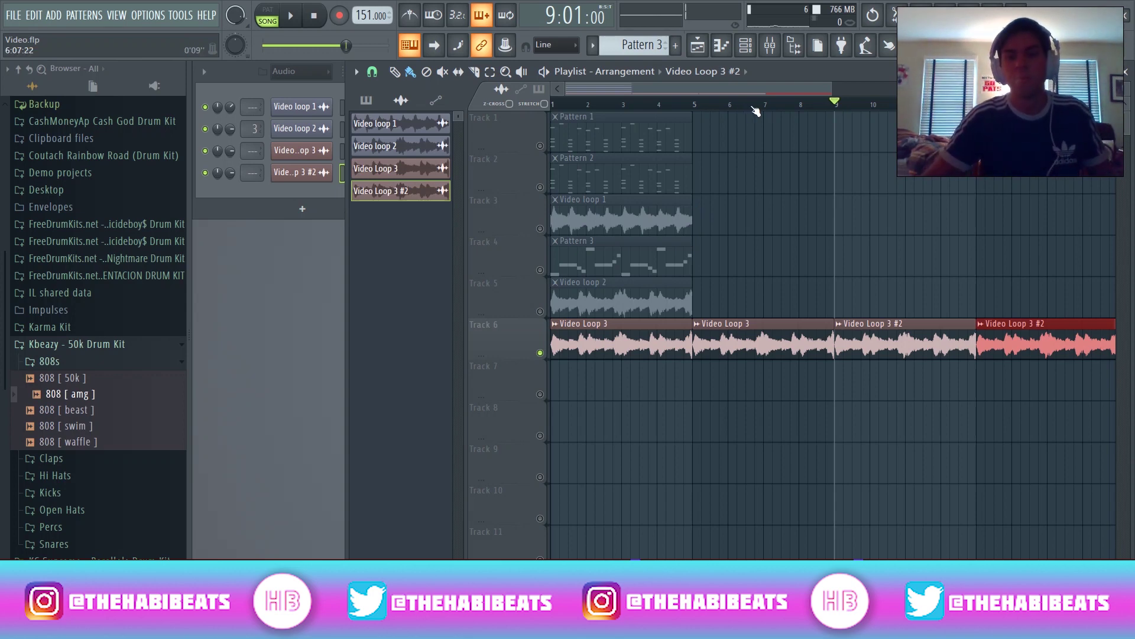
{"action": "left_click_drag", "start_coordinate": [836, 85], "coordinate": [919, 85]}
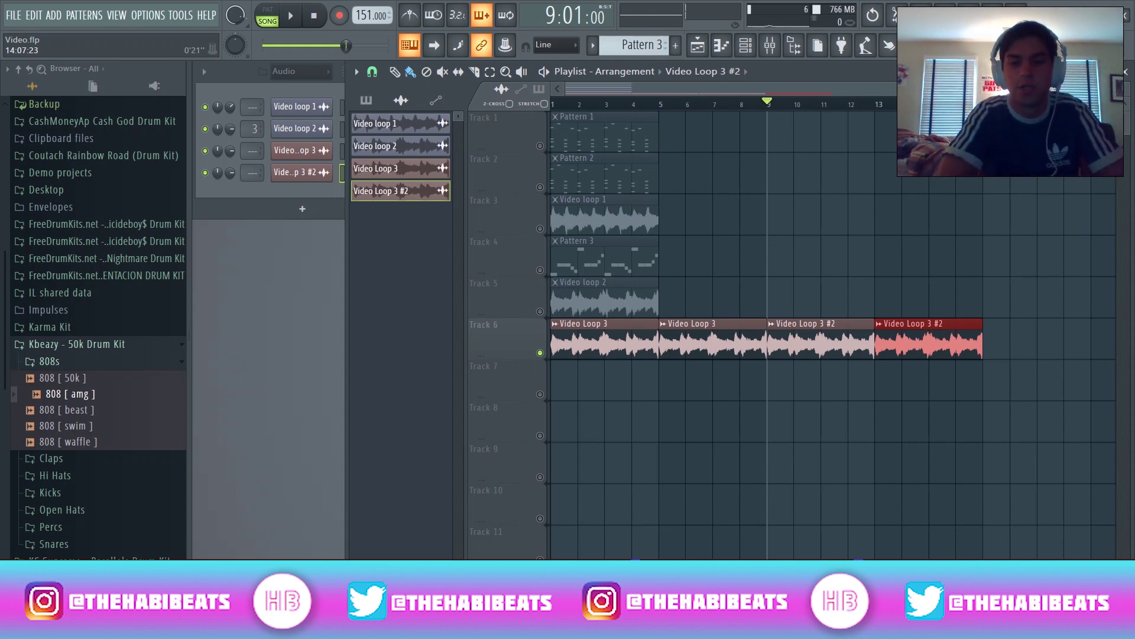
{"action": "key", "text": "space"}
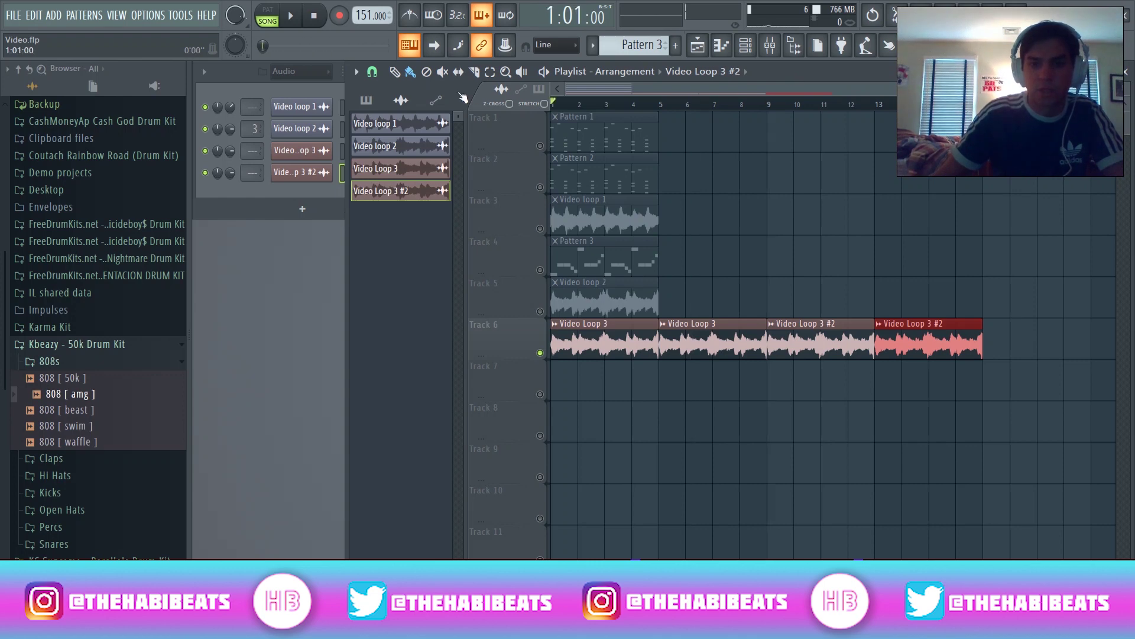